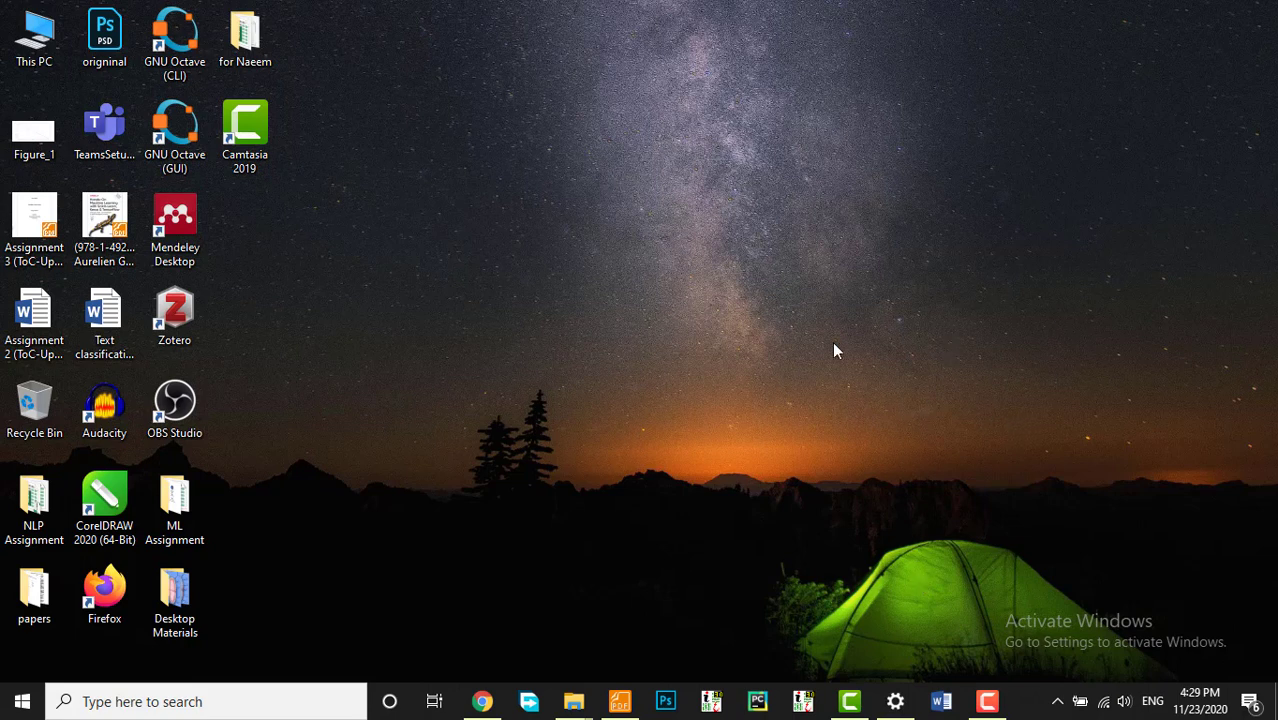
Step: Refresh the desktop several times from its right-click menu
right_click(687, 181)
click(751, 243)
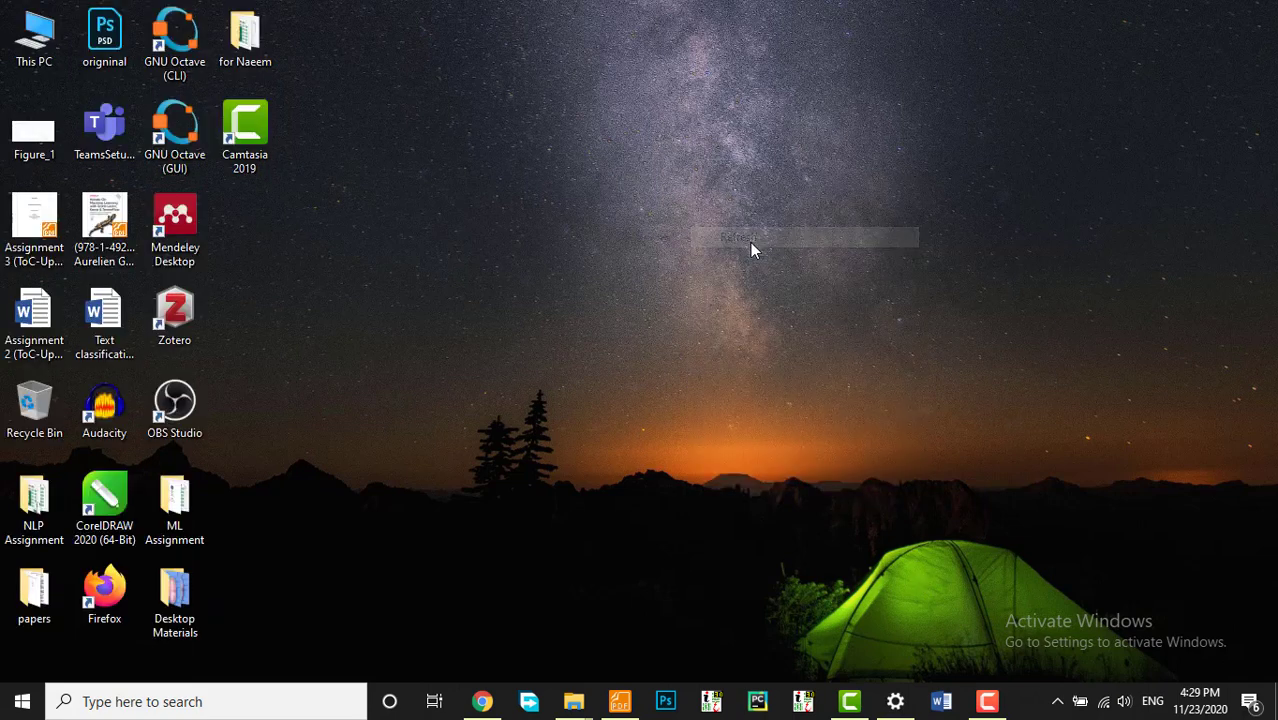
right_click(647, 128)
click(702, 176)
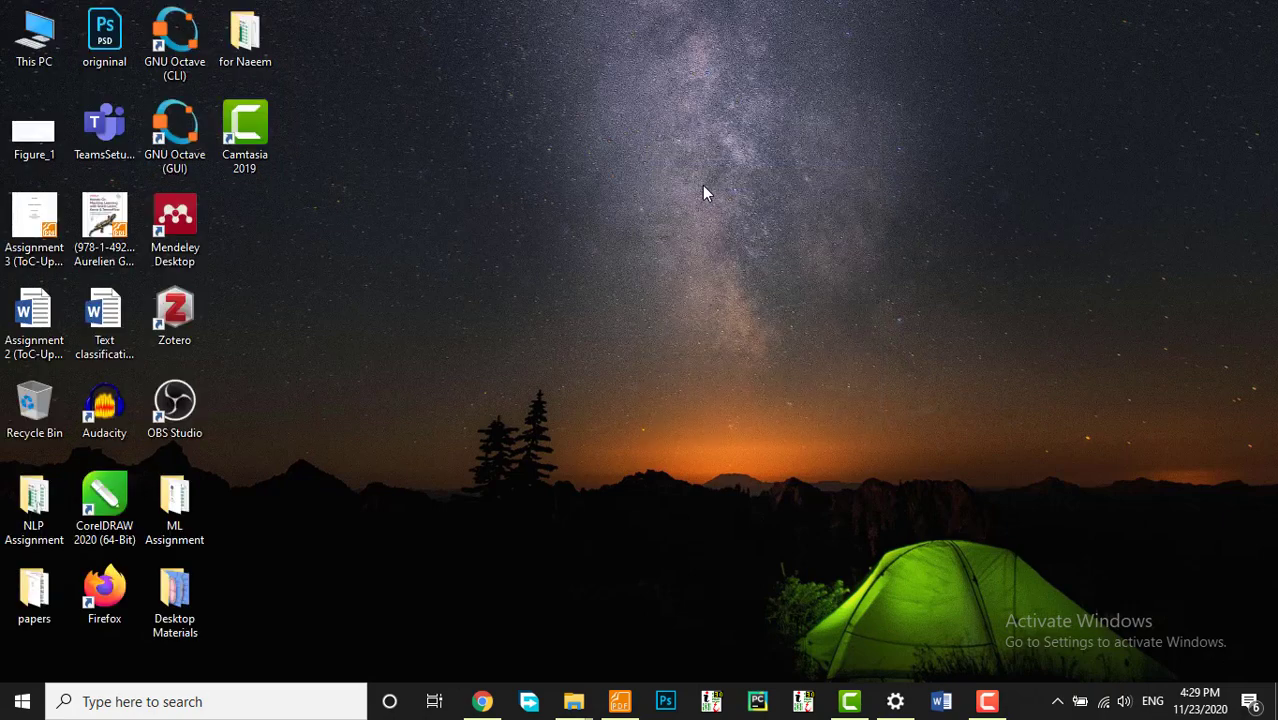
right_click(606, 174)
click(650, 227)
right_click(618, 176)
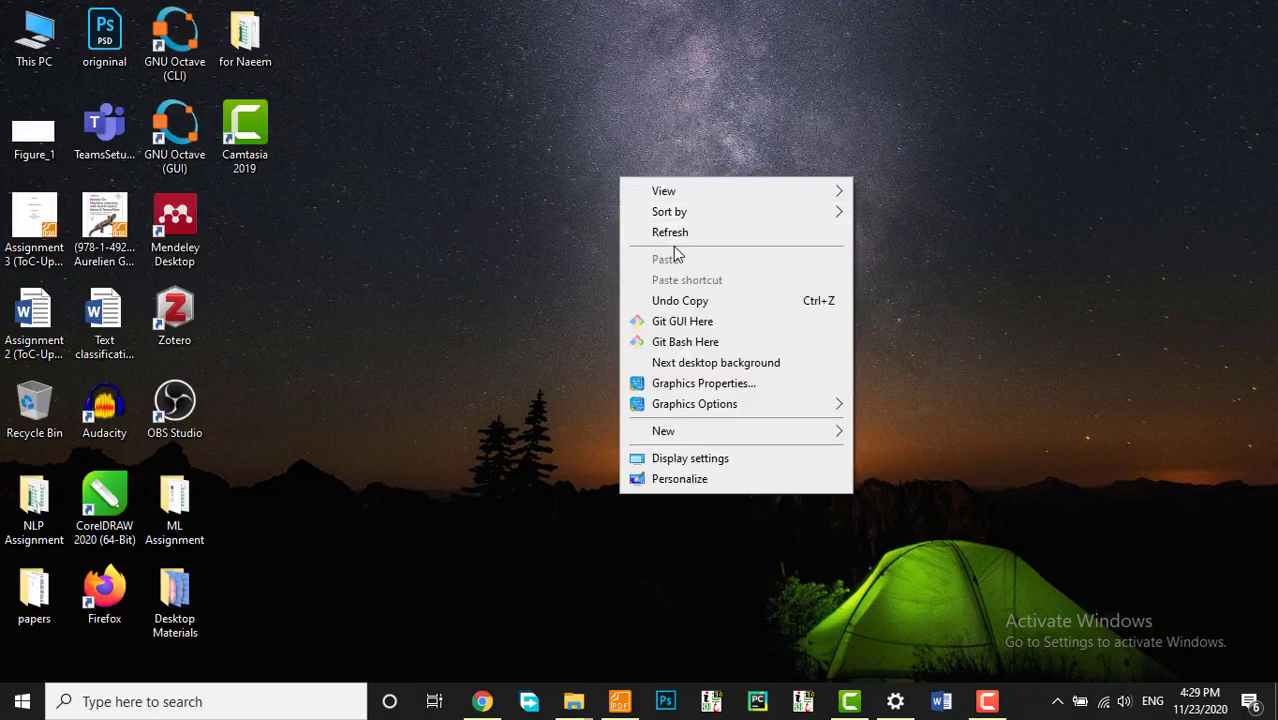
click(673, 233)
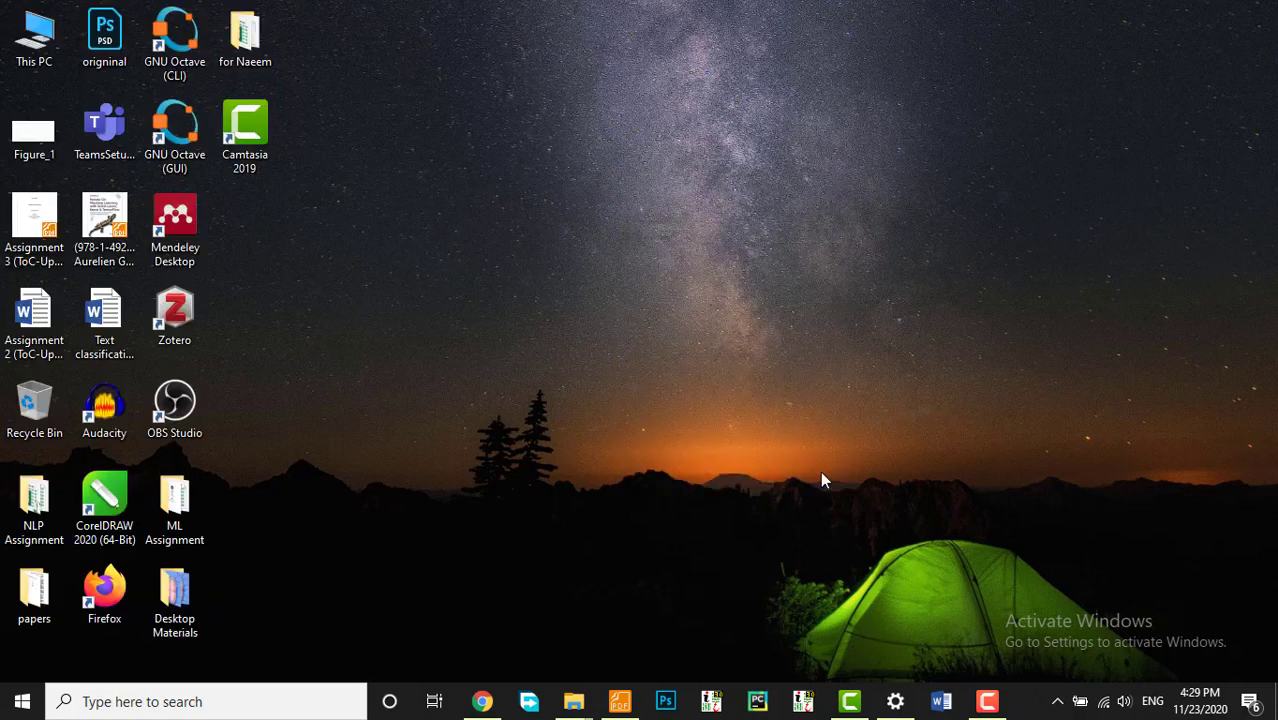
Step: In a new Chrome tab, search Google for 'pak urdu installer'
click(485, 705)
key(ctrl+t)
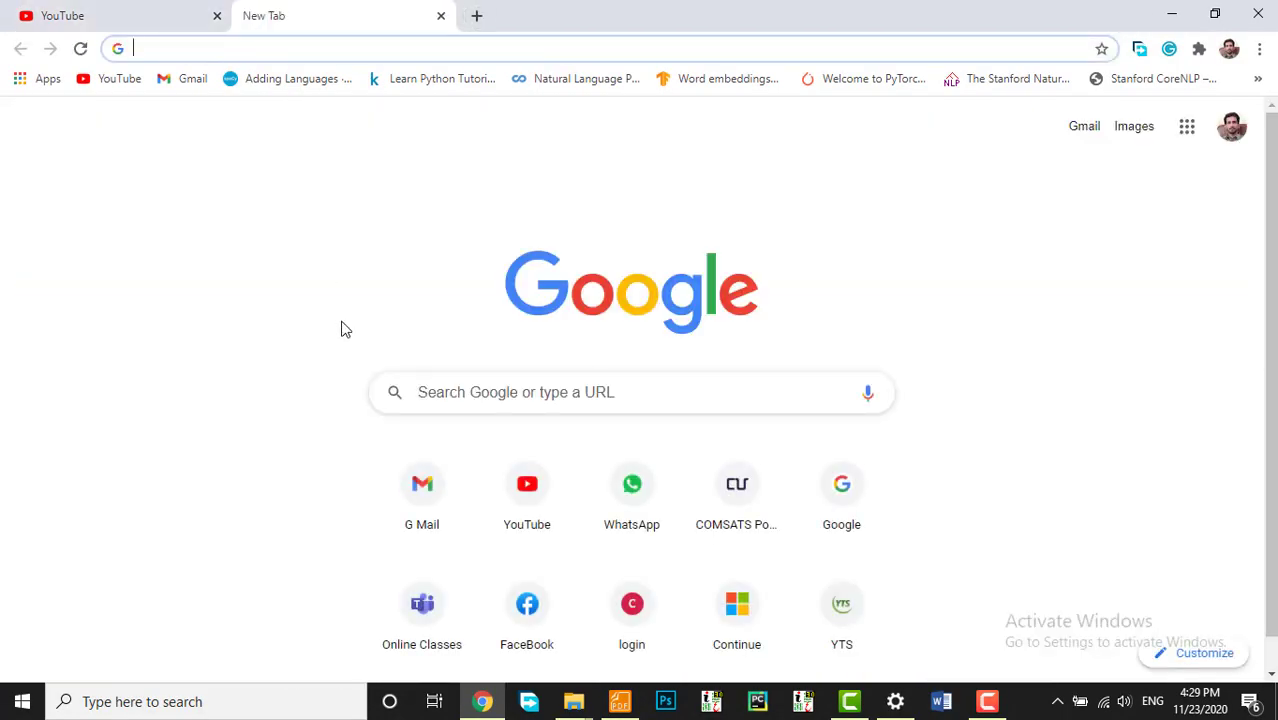
text(GO)
key(Return)
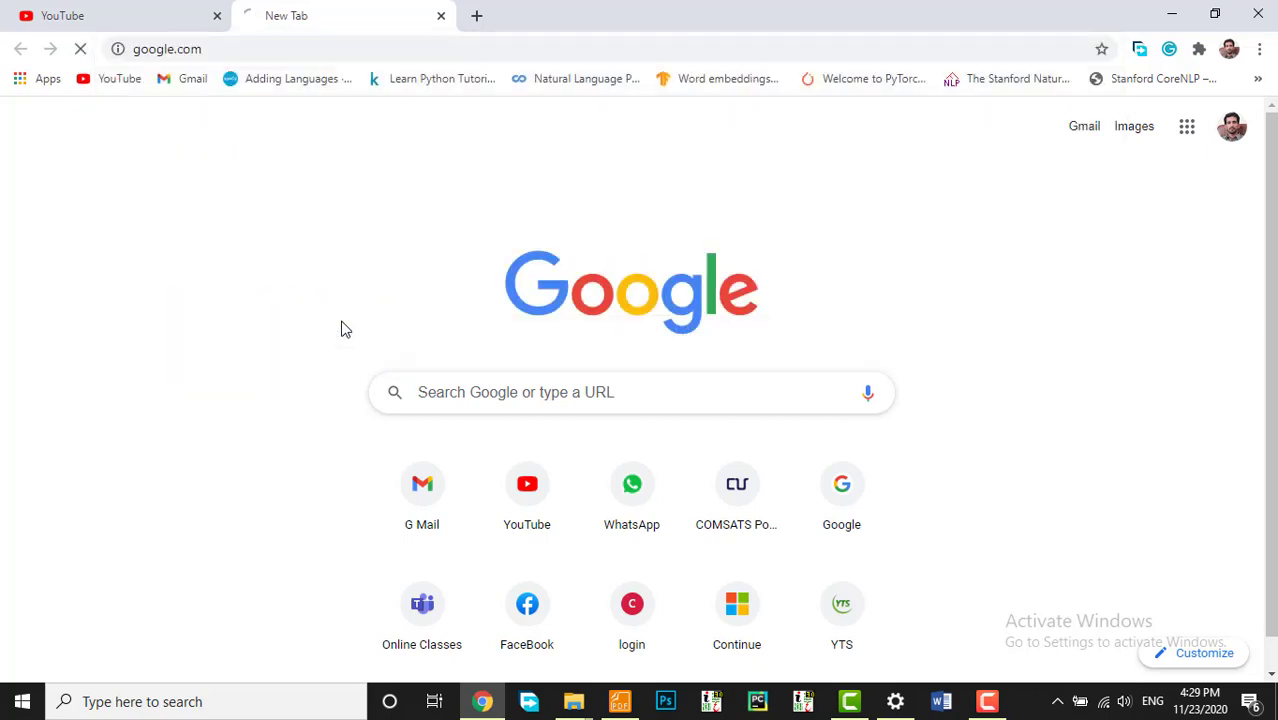
text(pA)
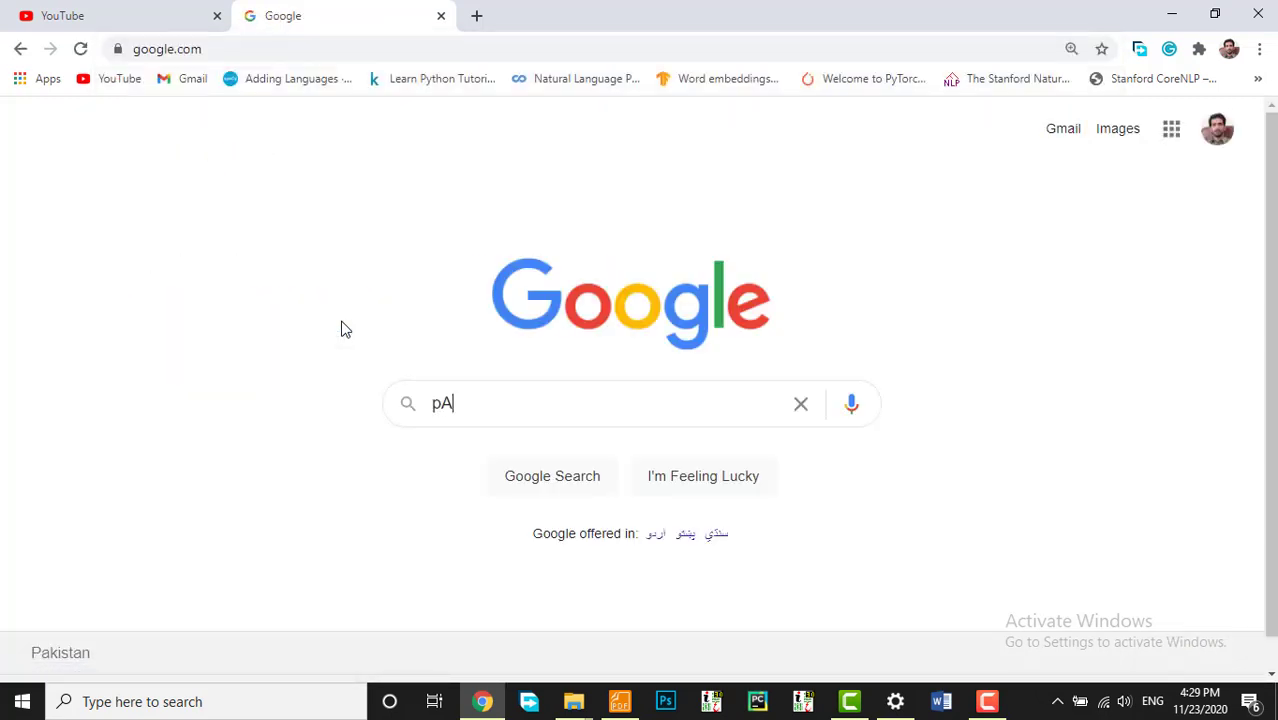
text(K uR)
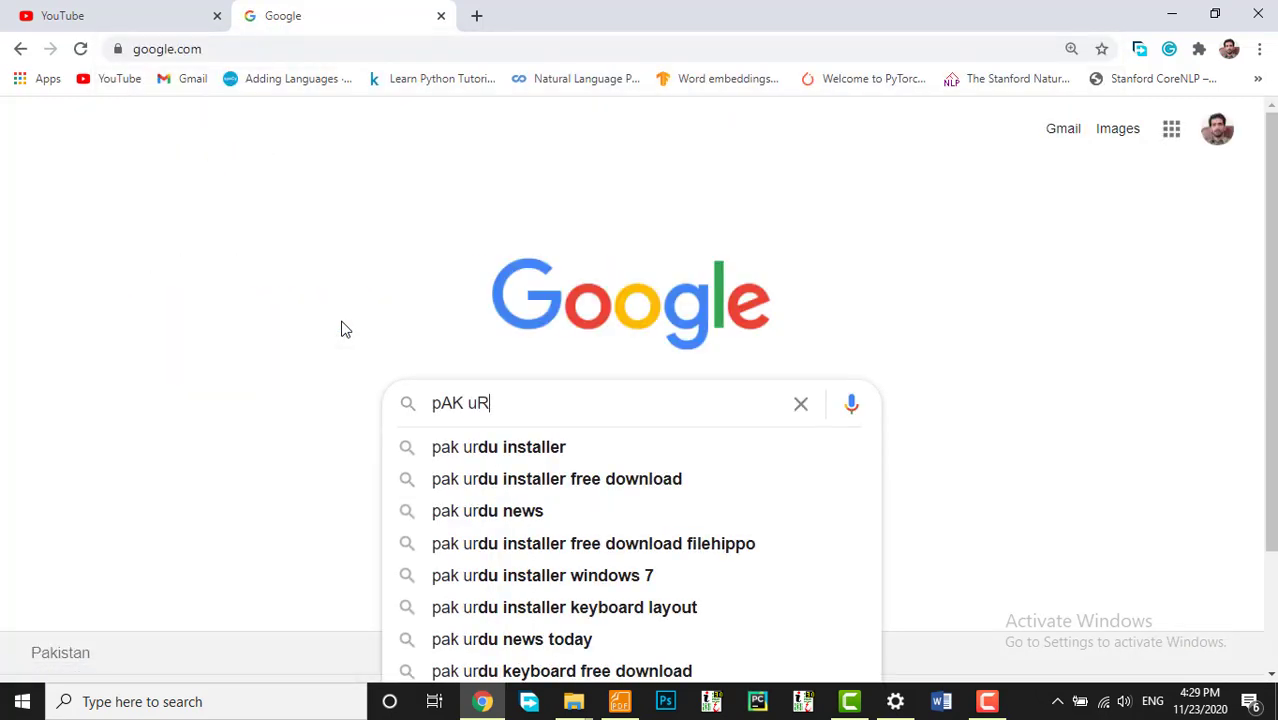
key(Down)
key(Return)
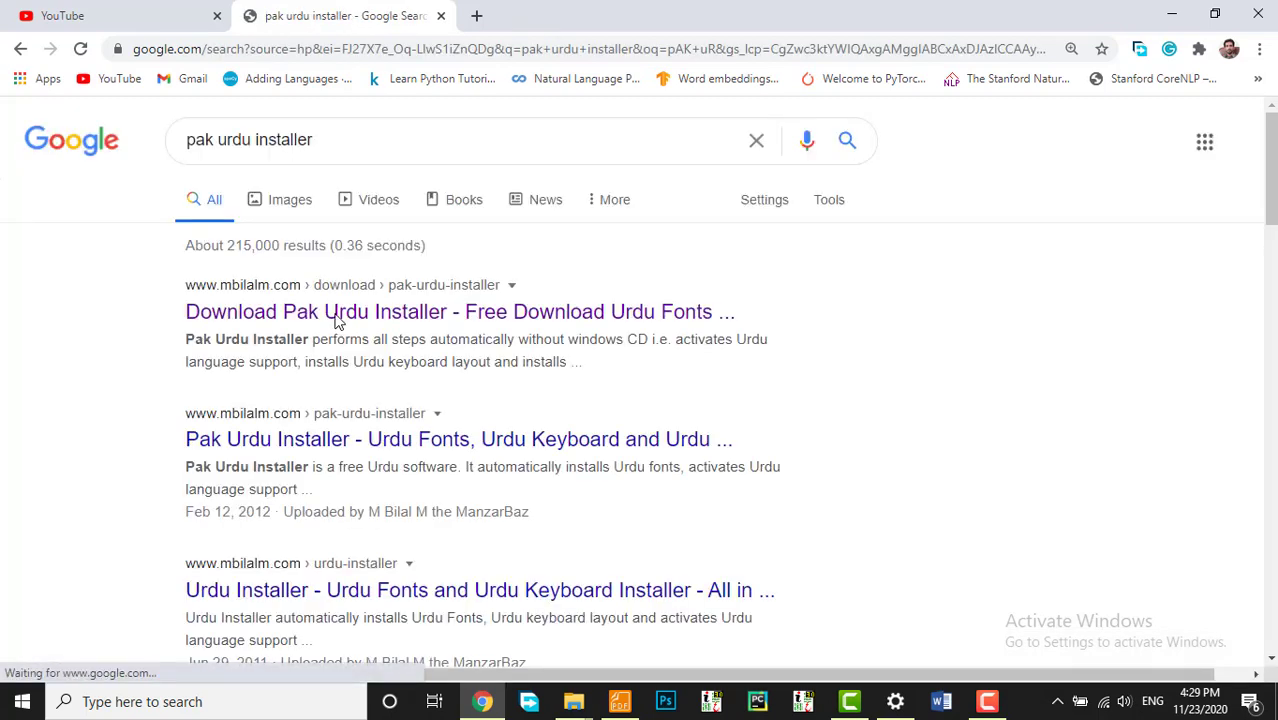
Step: Open the Download Pak Urdu Installer result, scroll to the downloads, and minimize Chrome
click(391, 314)
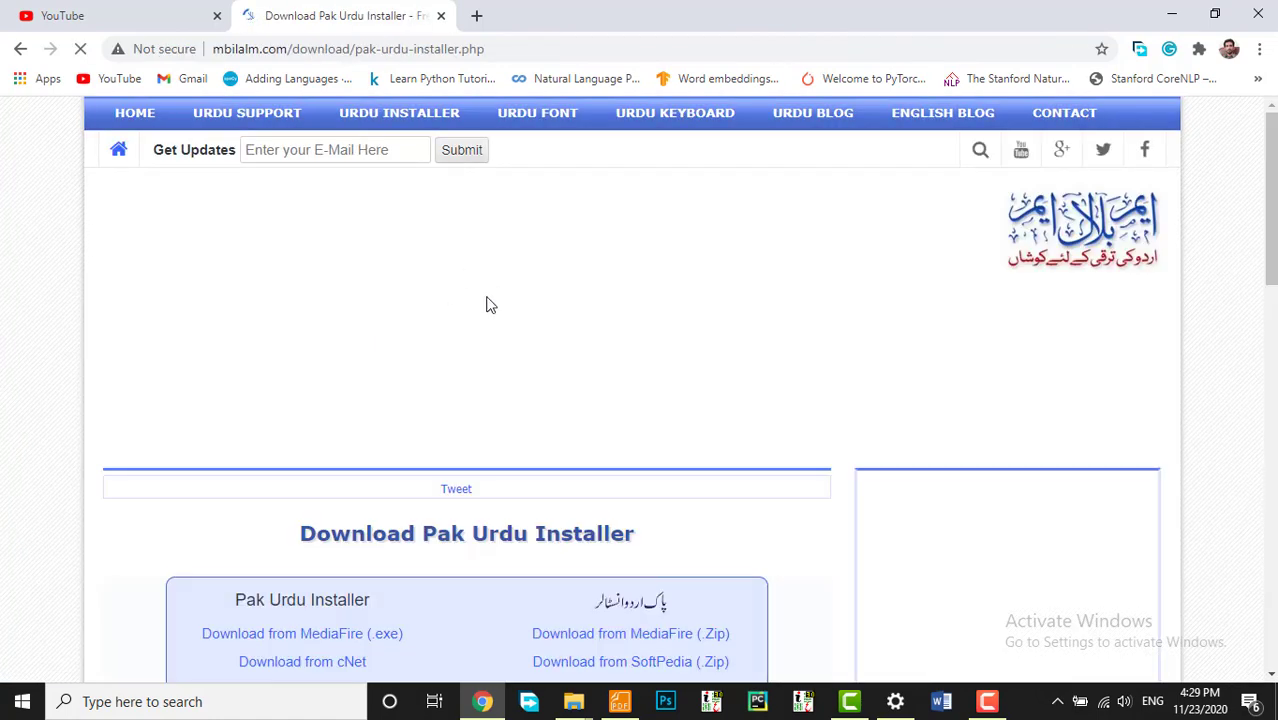
scroll(475, 317, down, 3)
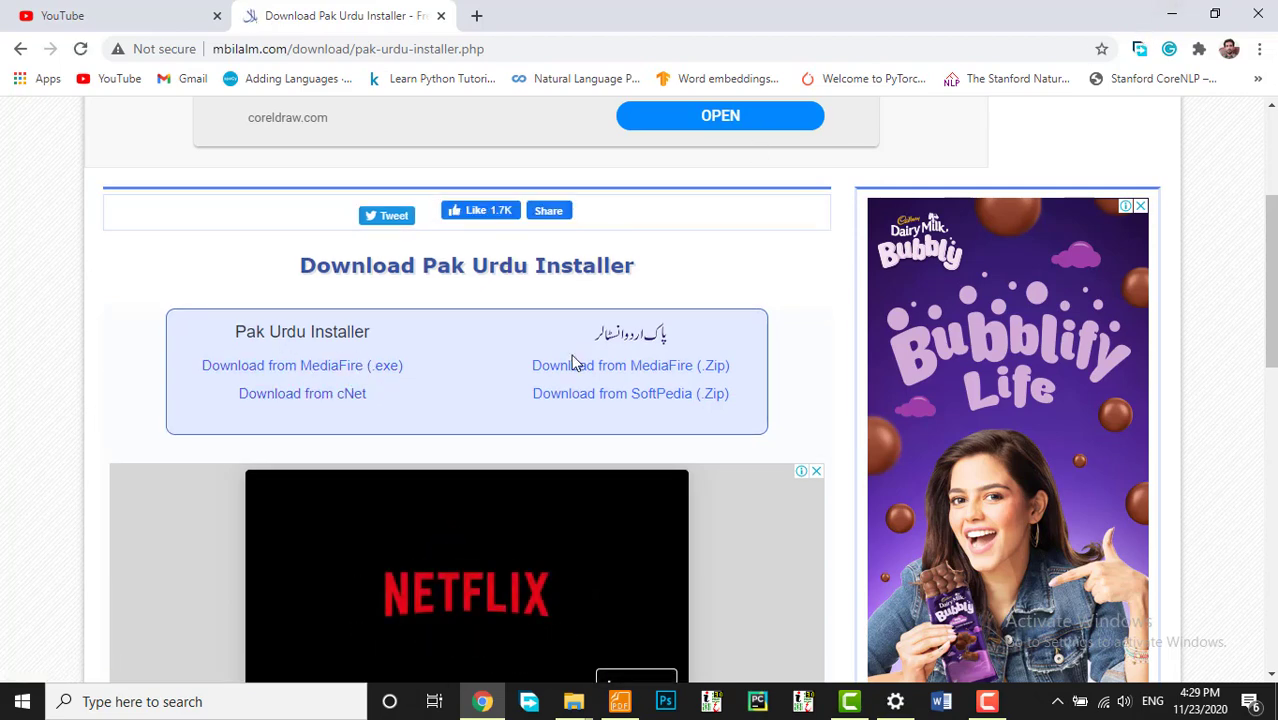
click(1172, 14)
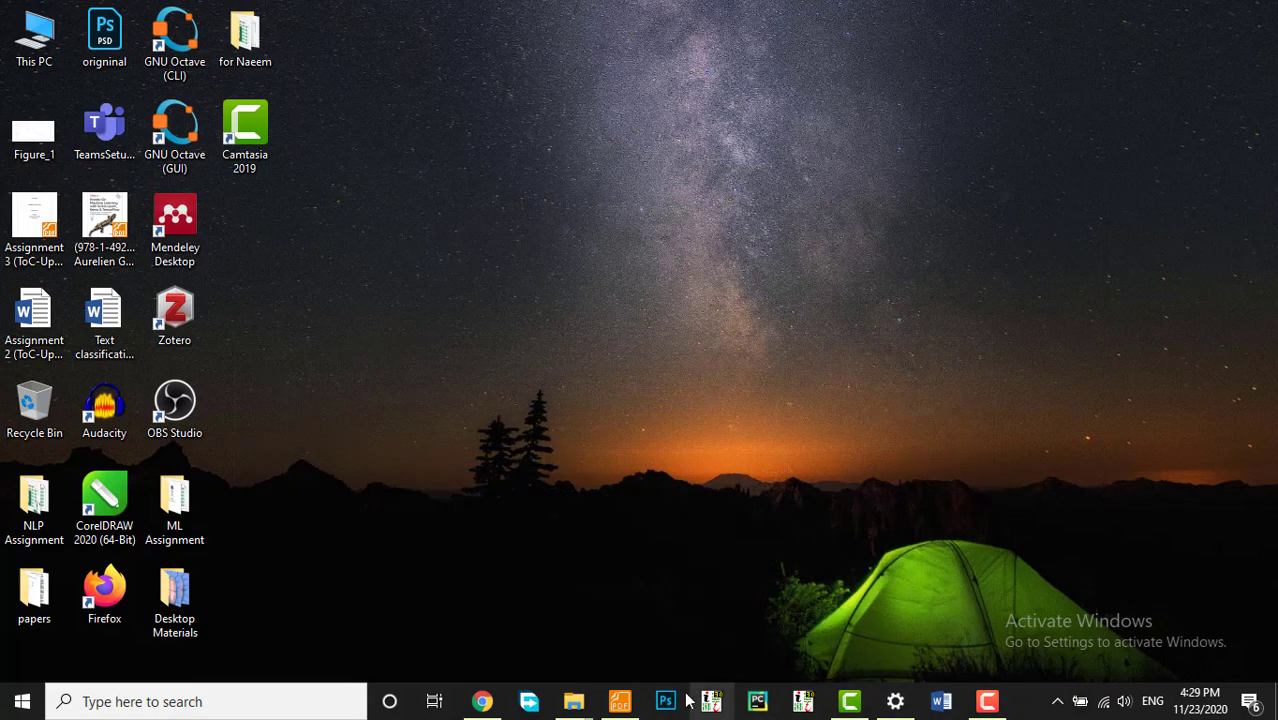
Step: Bring up the Balochi in MS Word folder and select, then deselect, the Pak-Urdu-Installer file
mouse_move(576, 712)
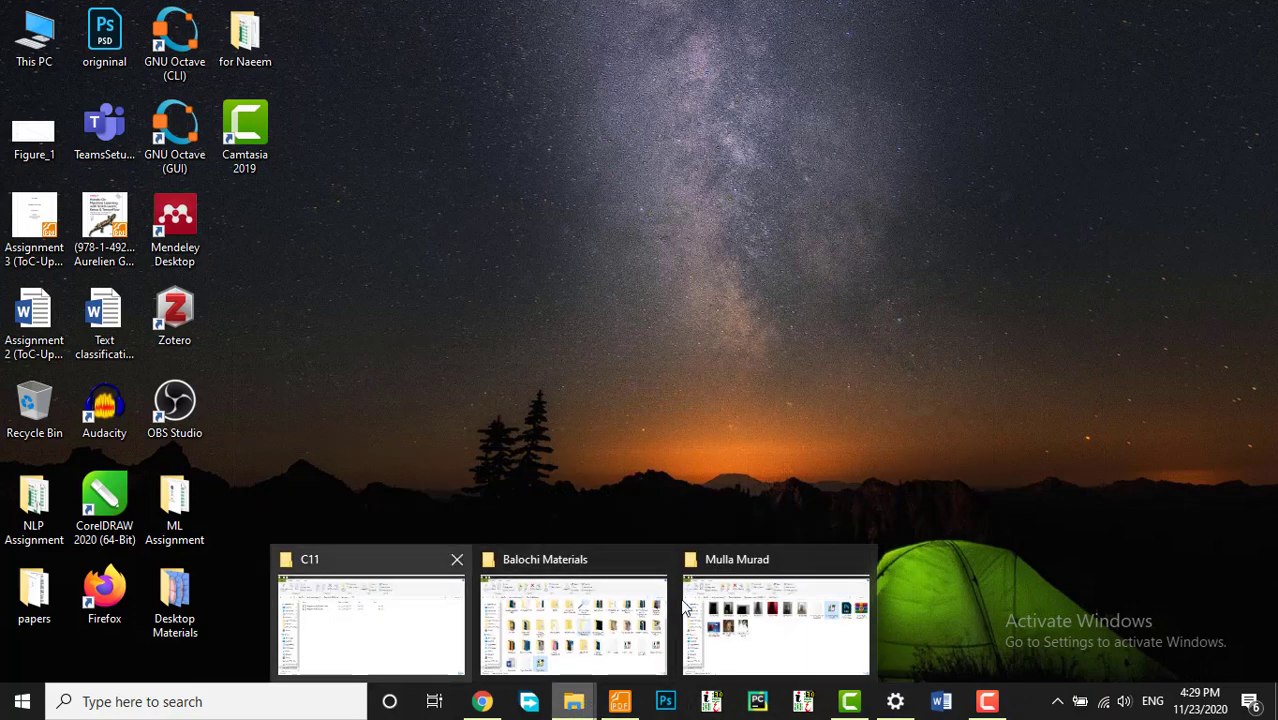
click(622, 633)
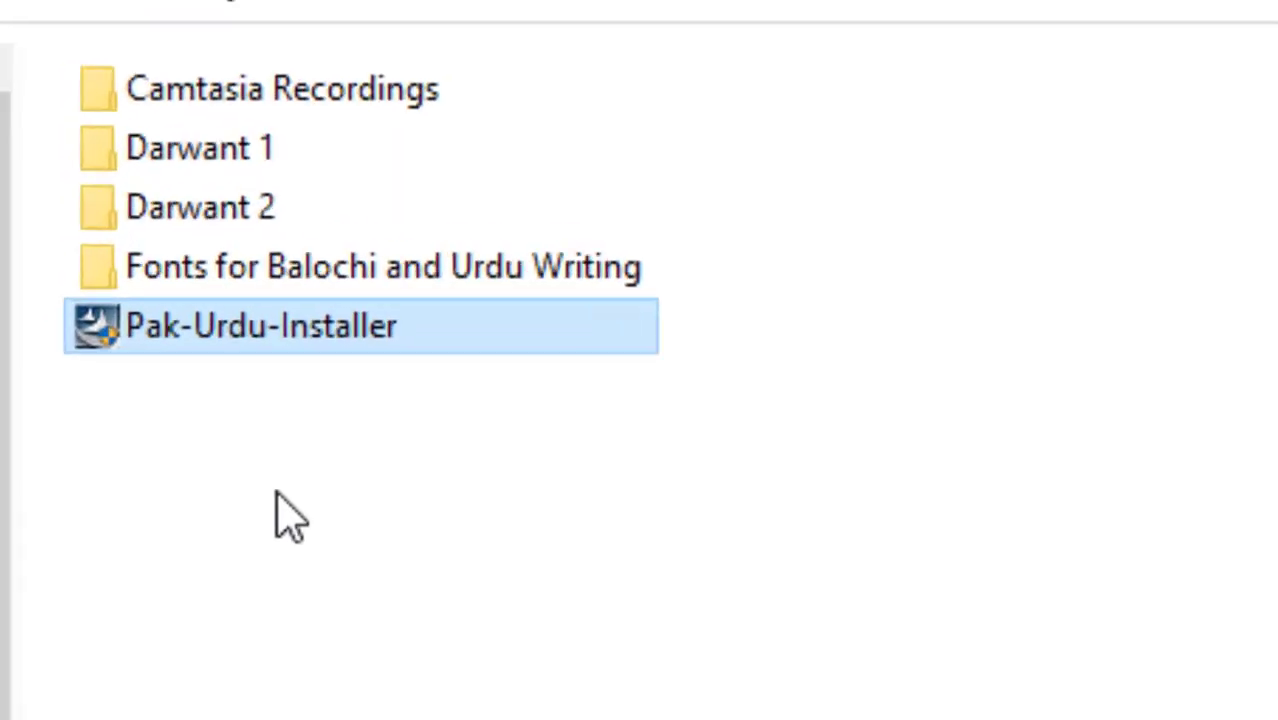
drag(240, 342, 210, 288)
drag(199, 362, 195, 378)
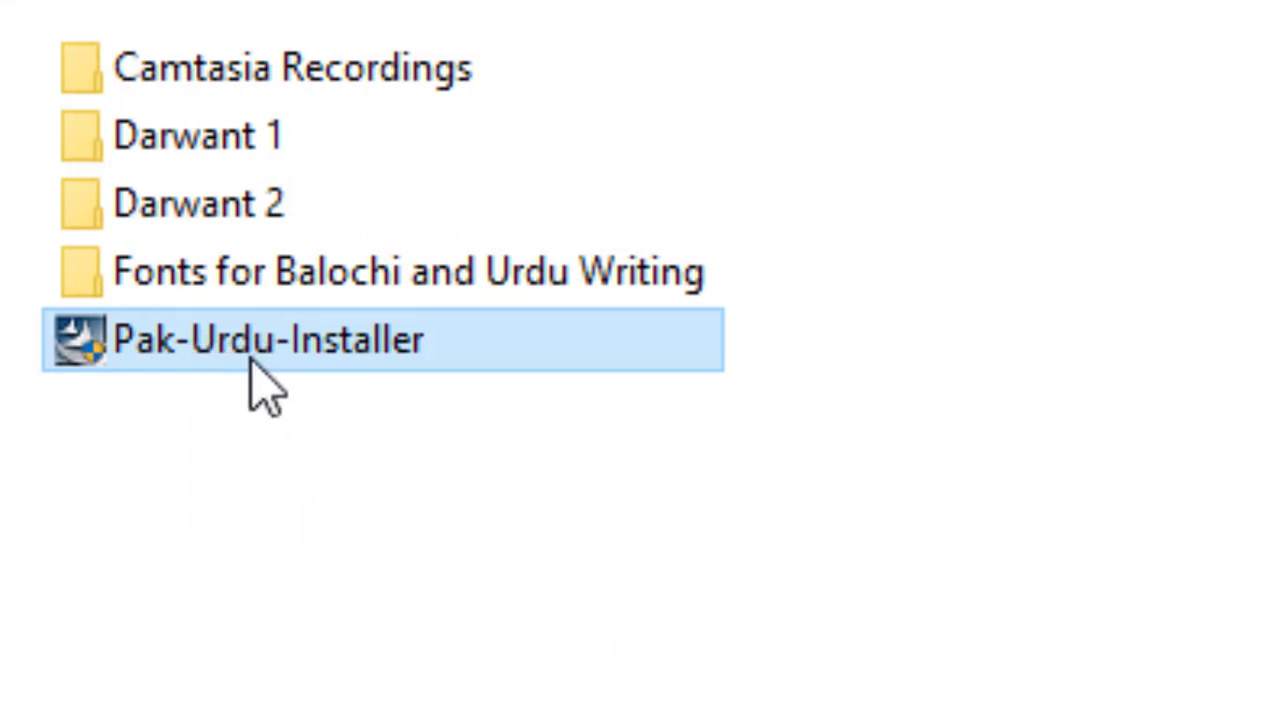
mouse_move(260, 338)
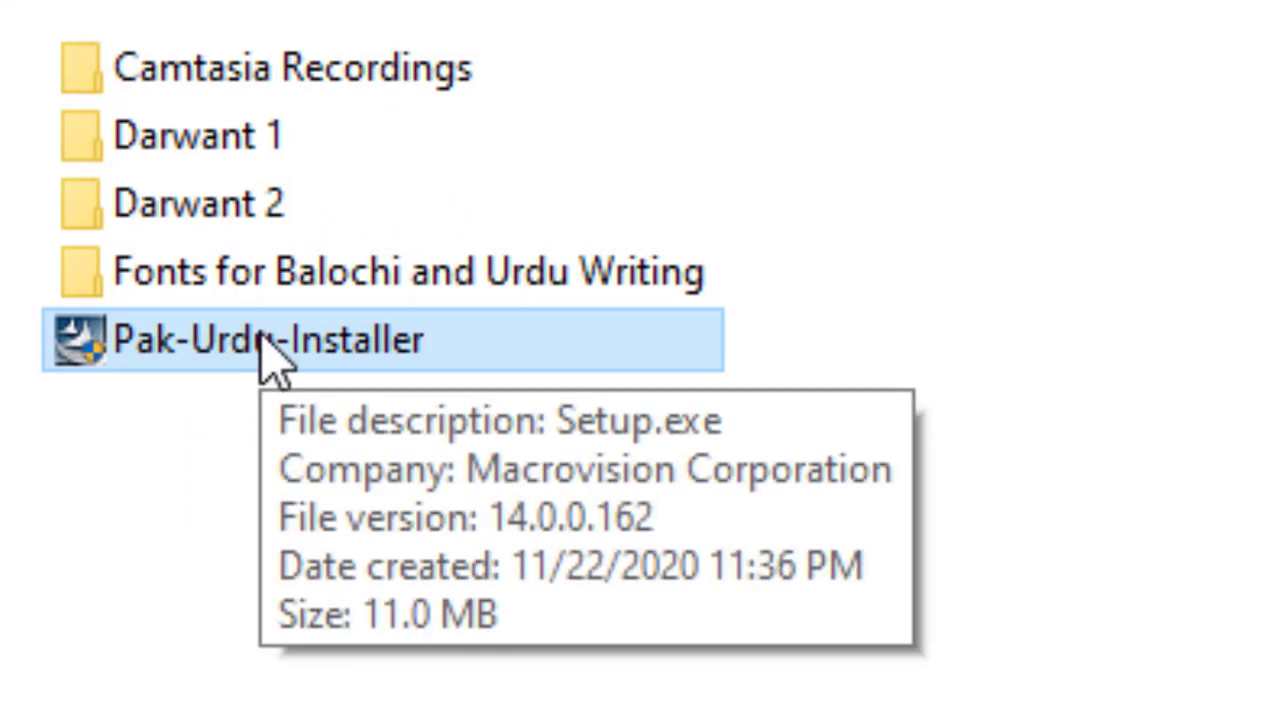
click(1046, 462)
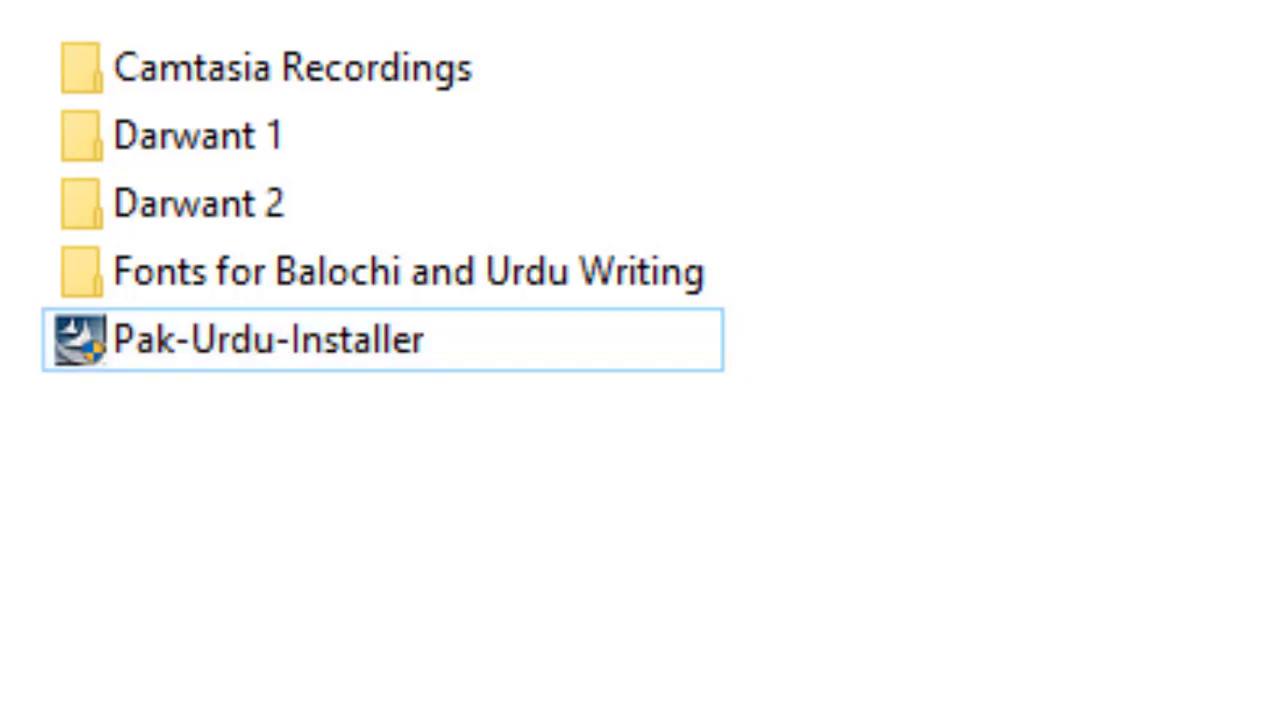
Step: Launch Pak-Urdu-Installer, then cancel its InstallShield wizard, confirming with Yes and Finish
double_click(302, 342)
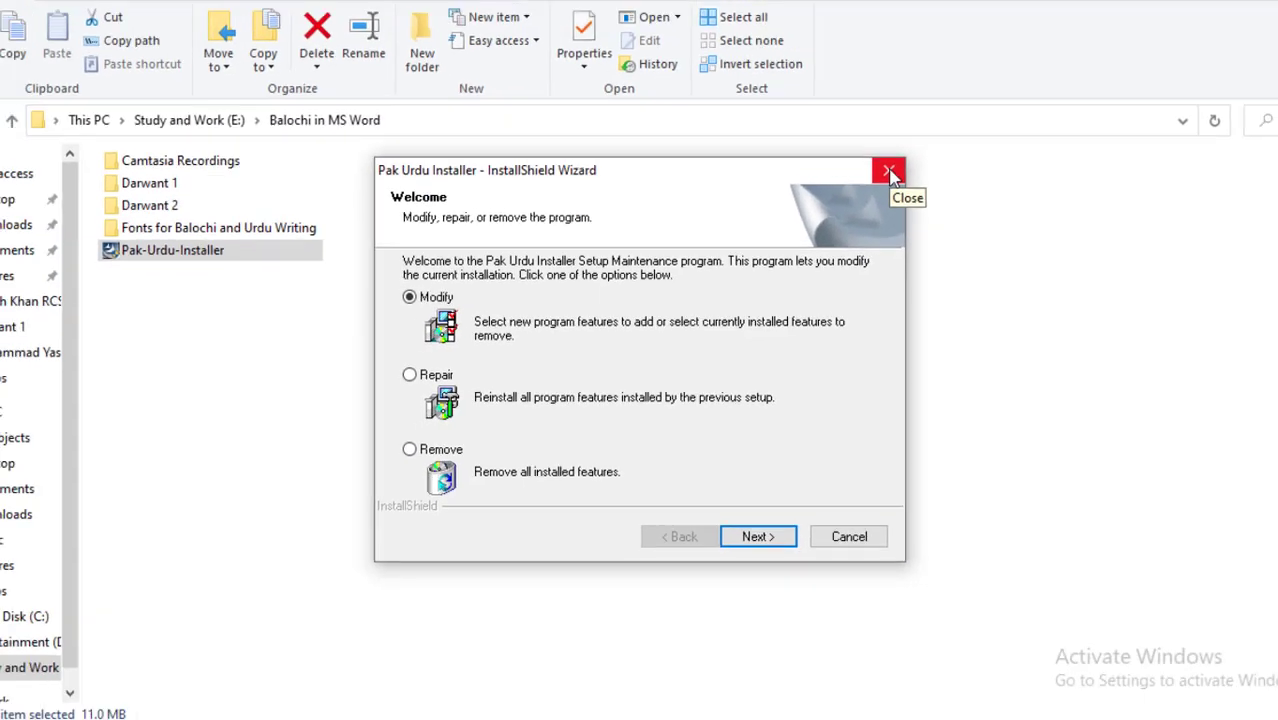
click(888, 172)
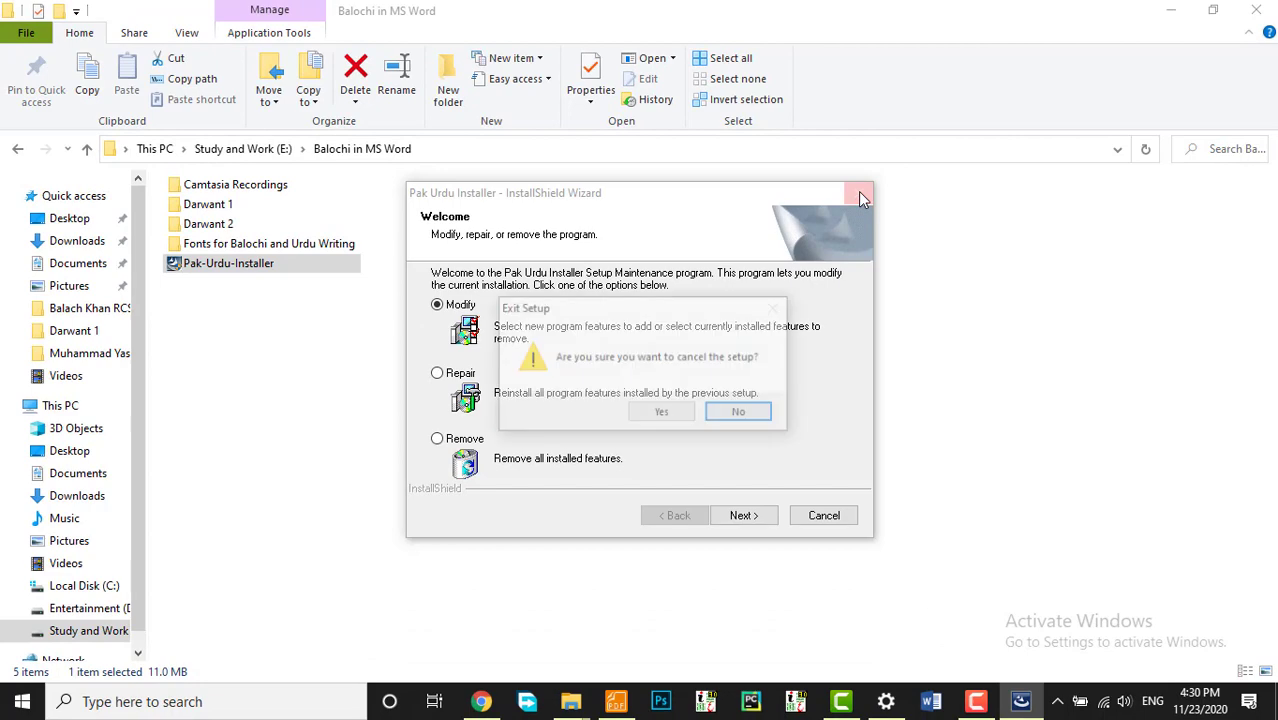
click(677, 418)
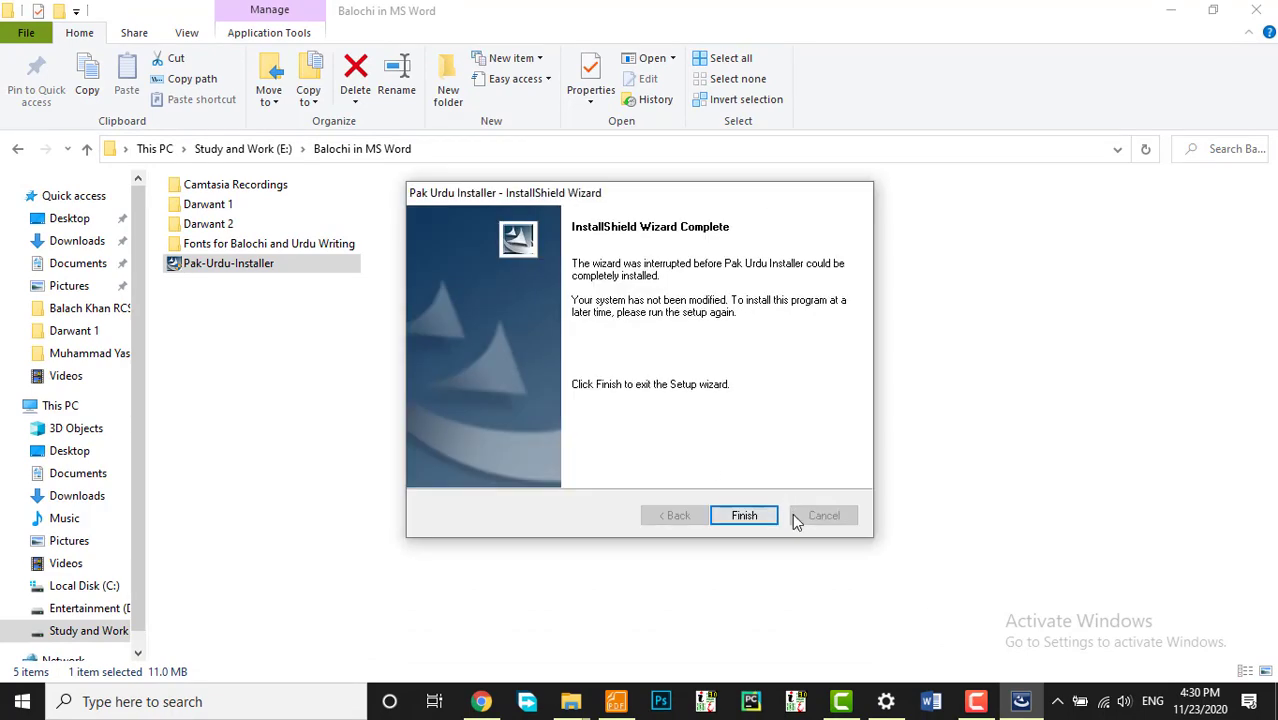
click(744, 515)
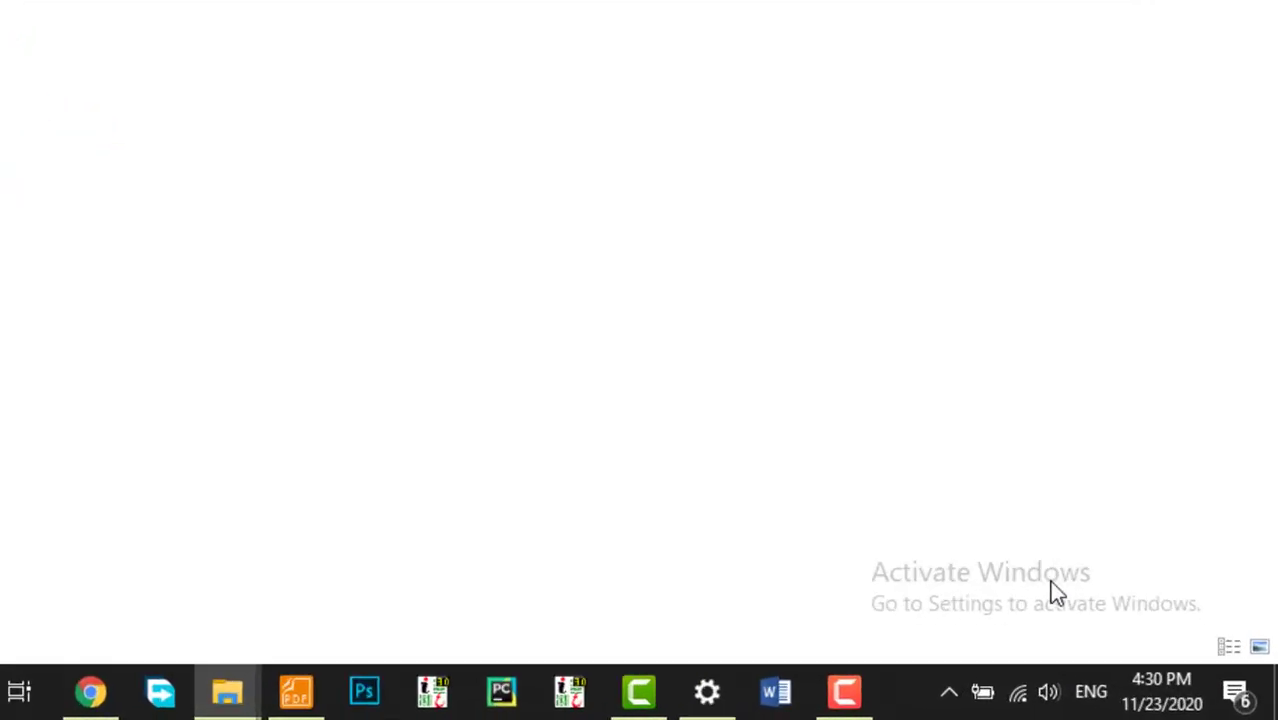
Step: Check the taskbar's input language list for Urdu (Pakistan) alongside English
click(1153, 702)
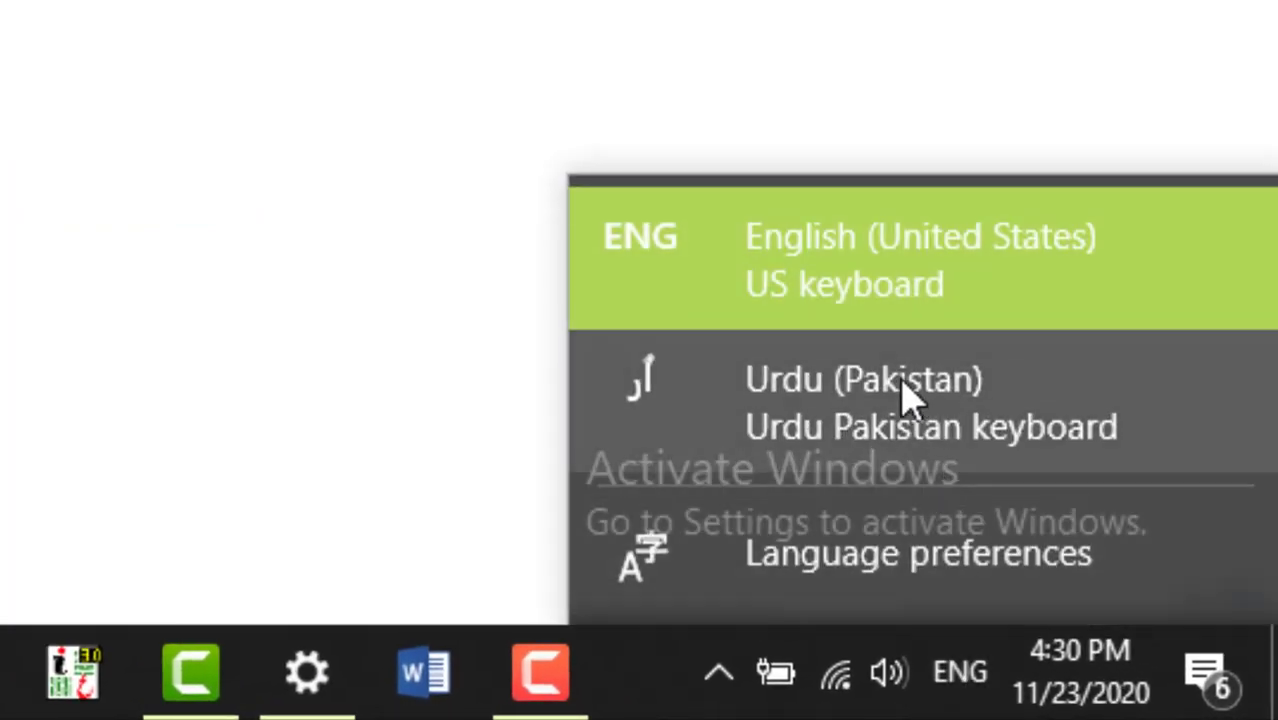
click(962, 682)
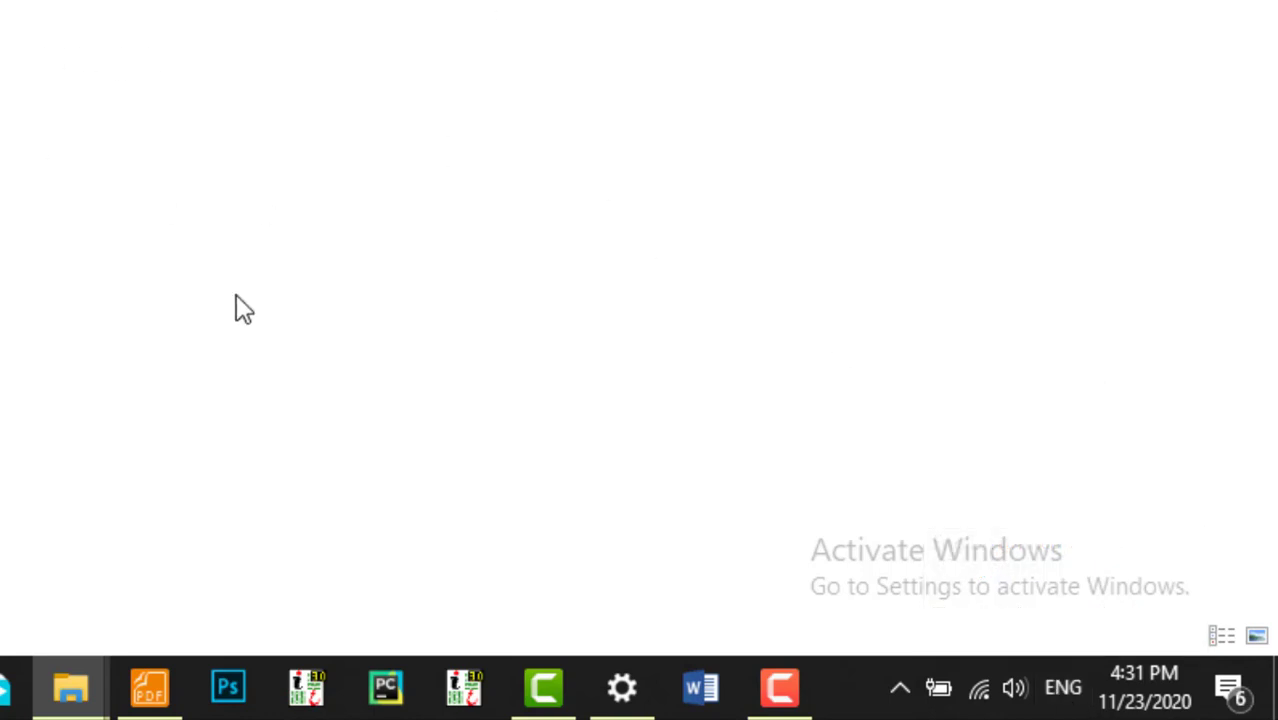
click(1062, 689)
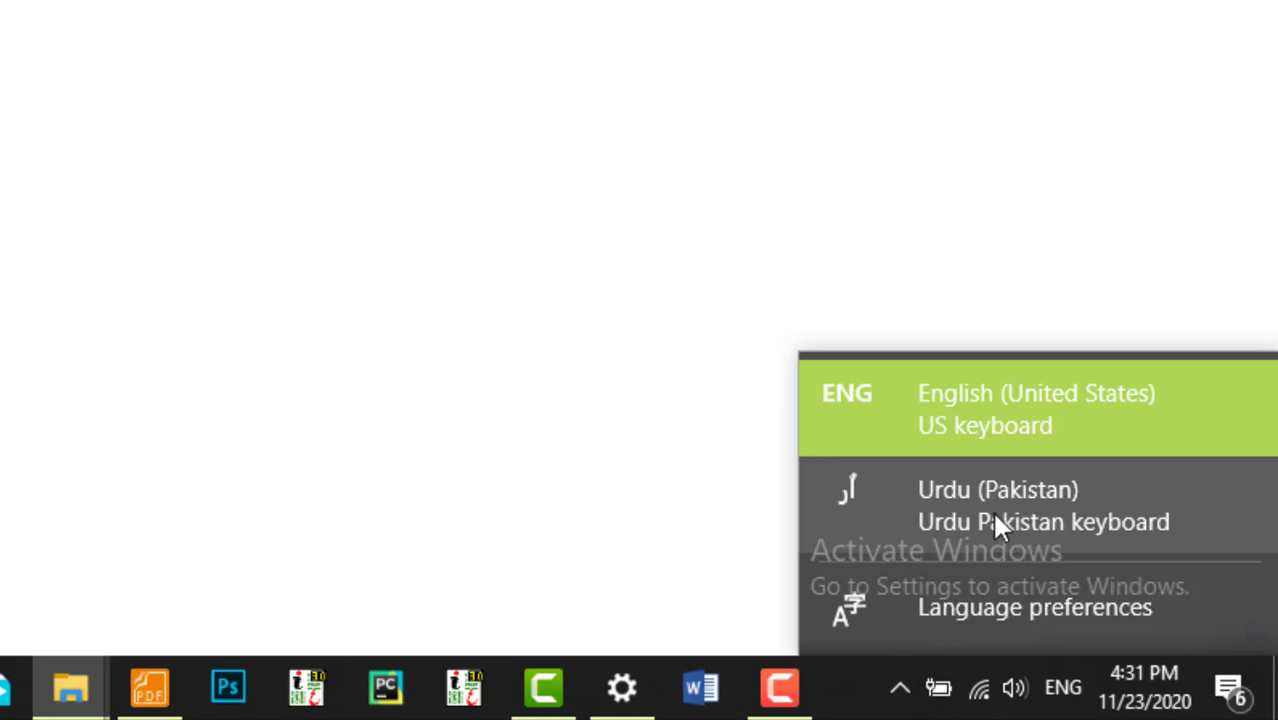
click(338, 66)
Step: Refresh the Balochi in MS Word folder view and minimize File Explorer
right_click(291, 3)
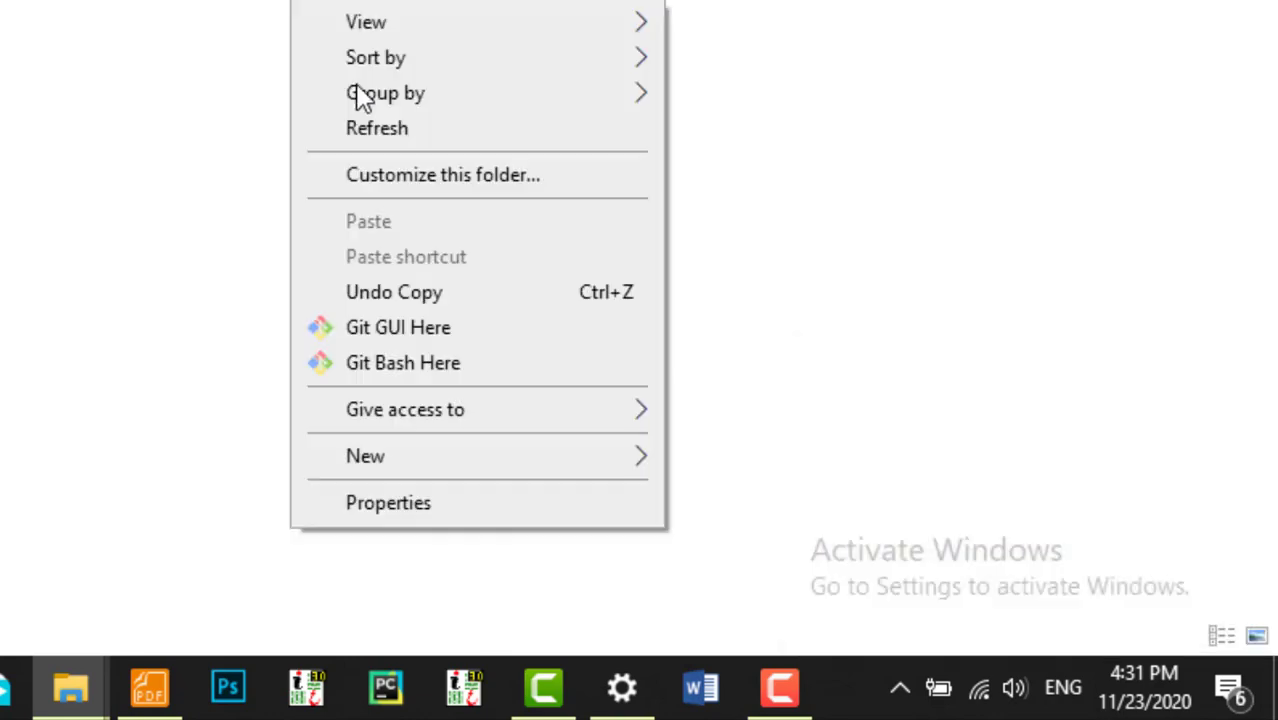
click(390, 126)
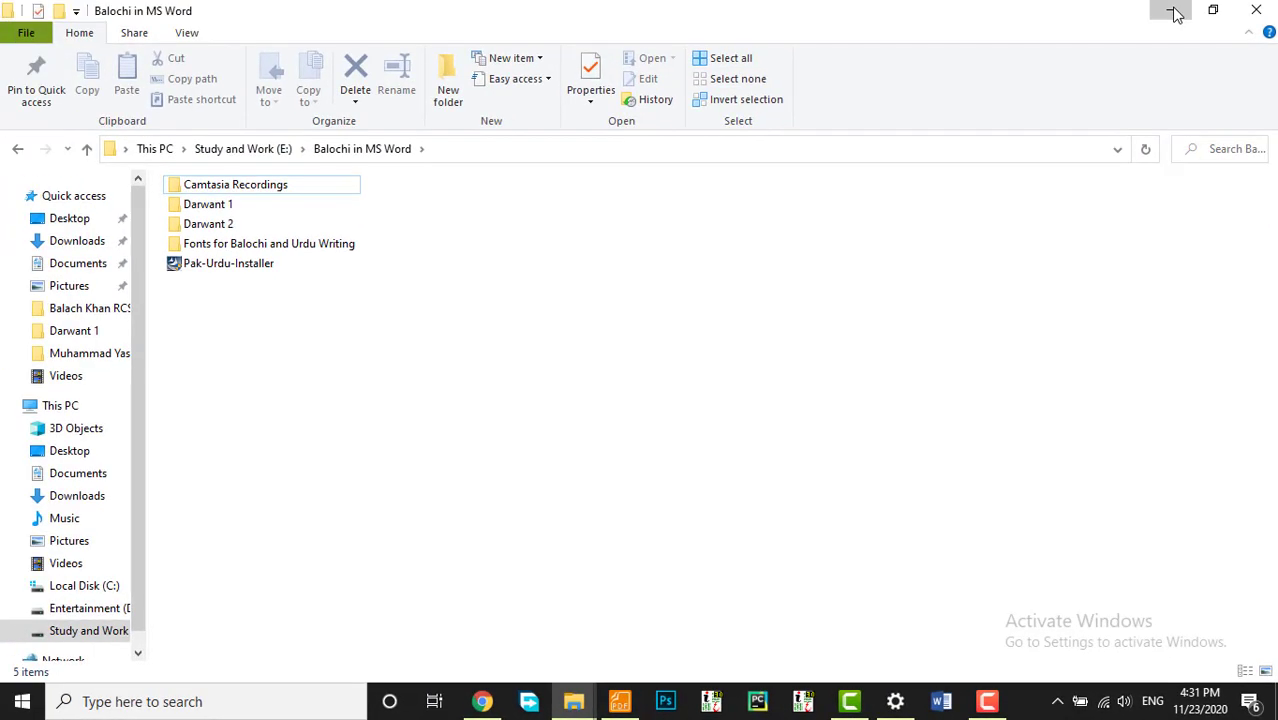
click(1175, 12)
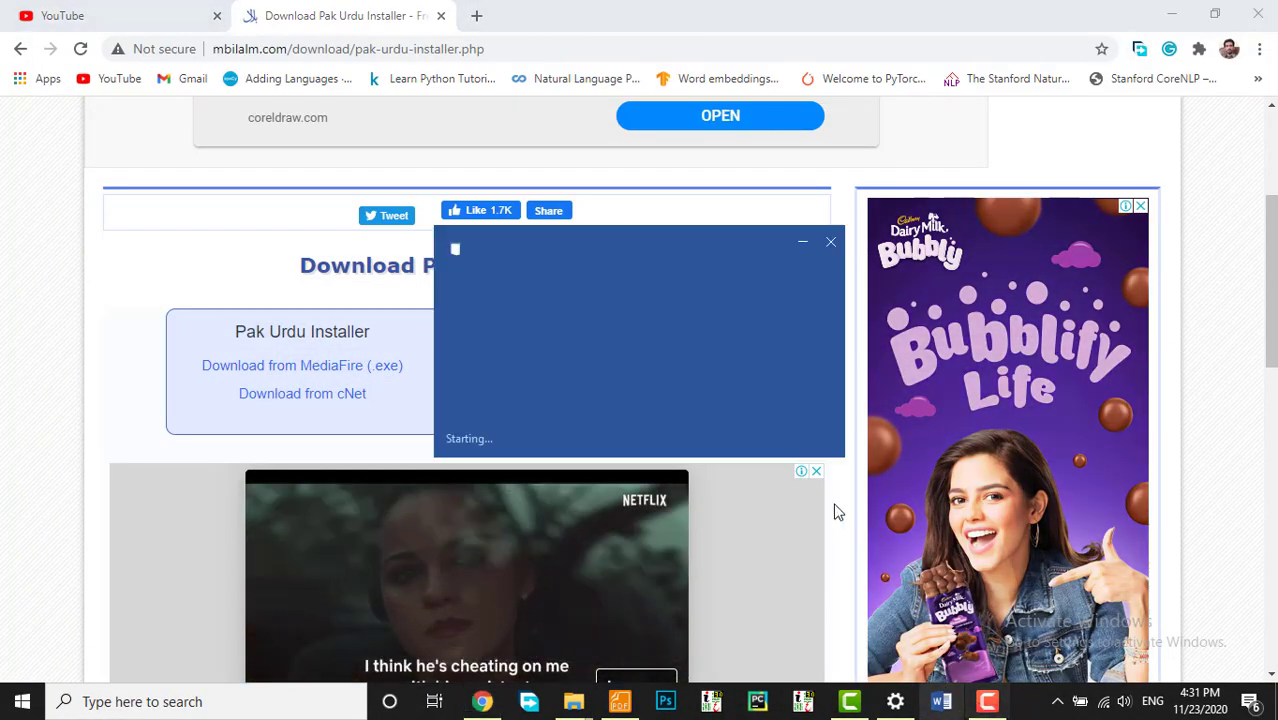
Step: Start Microsoft Word, dismiss the activation prompt, and create a blank document
click(1173, 17)
click(952, 705)
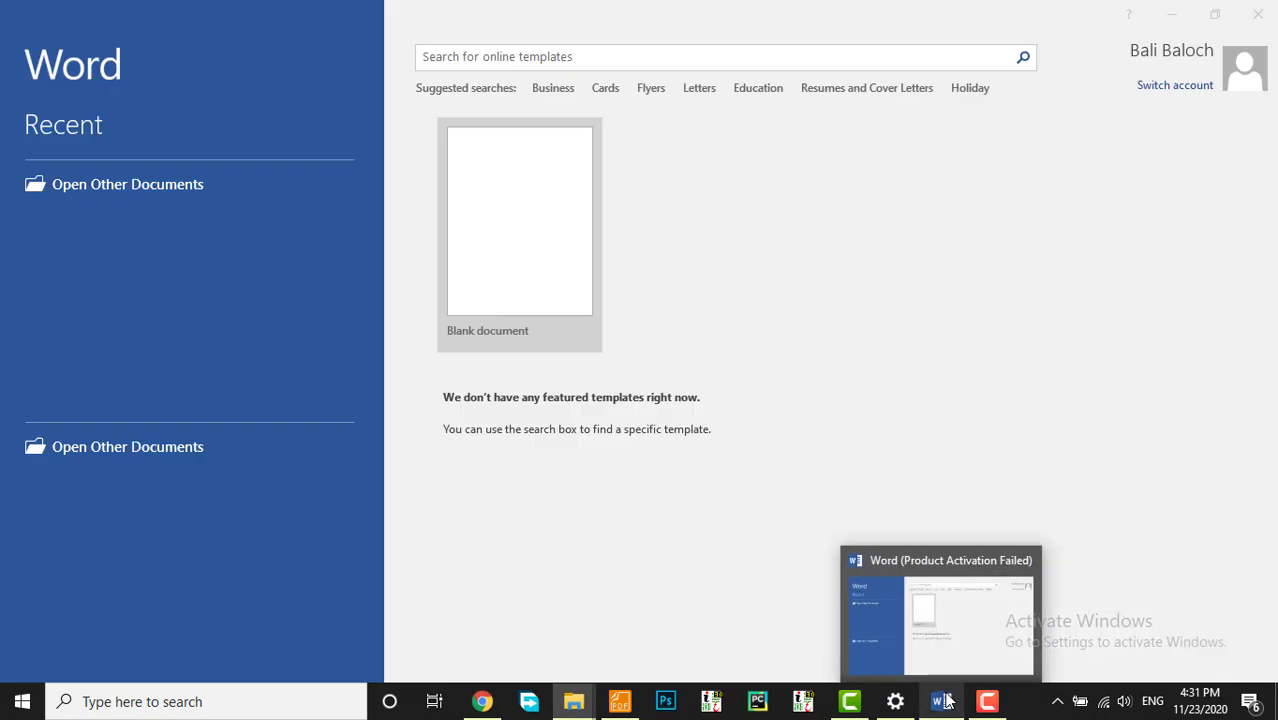
click(830, 612)
click(510, 260)
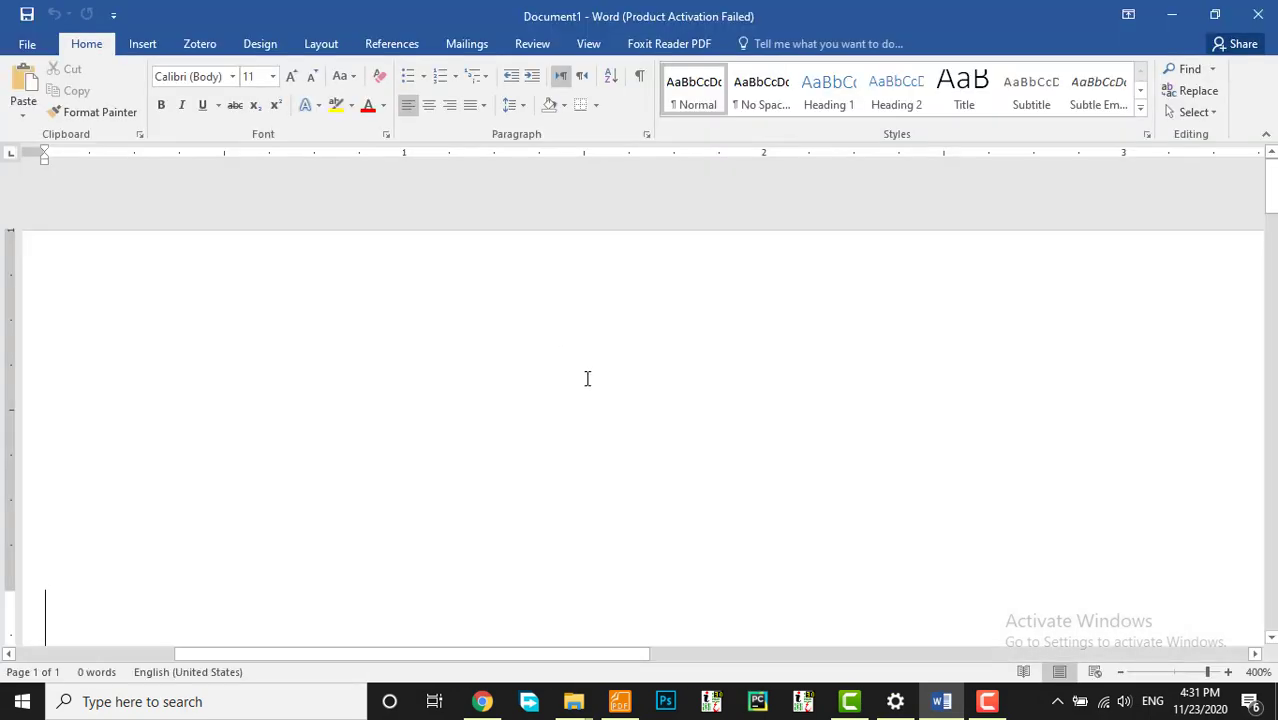
Step: Zoom the blank document from 400% down to about 110%
scroll(588, 358, down, 17)
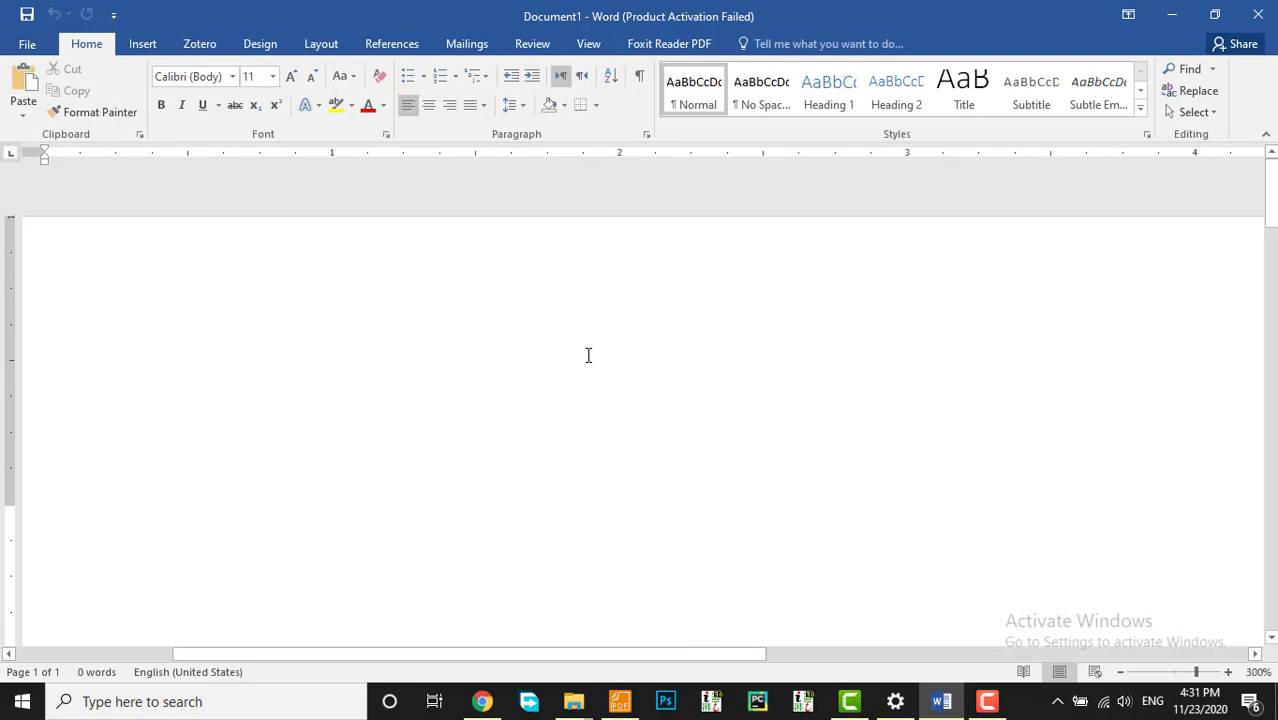
scroll(588, 355, down, 15)
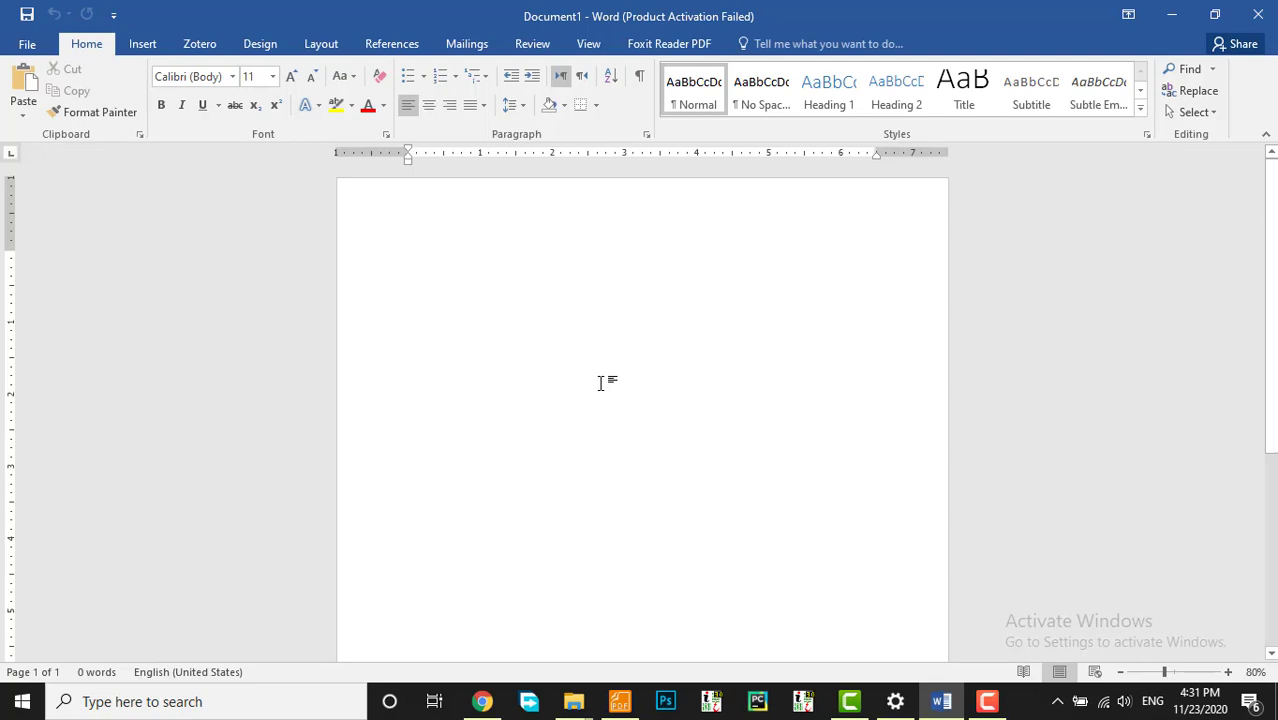
scroll(600, 383, up, 3)
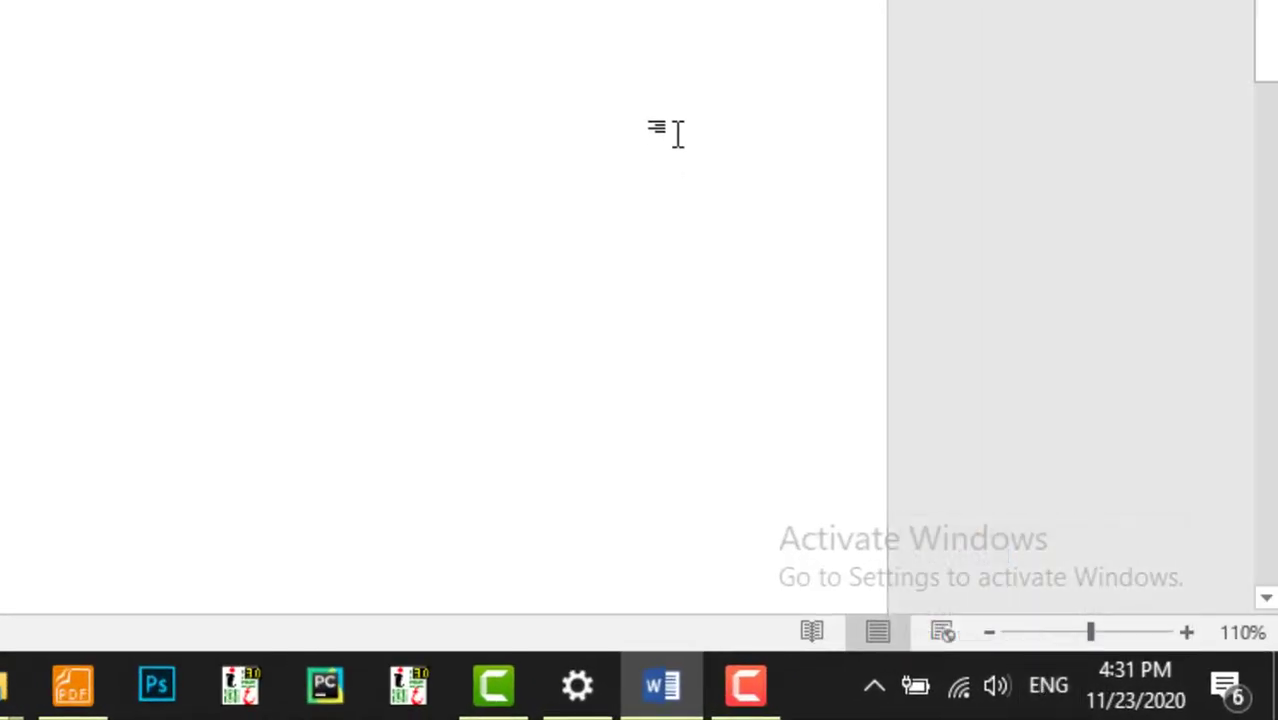
Step: Switch the keyboard input language between Urdu and English, ending on English
key(alt+shift)
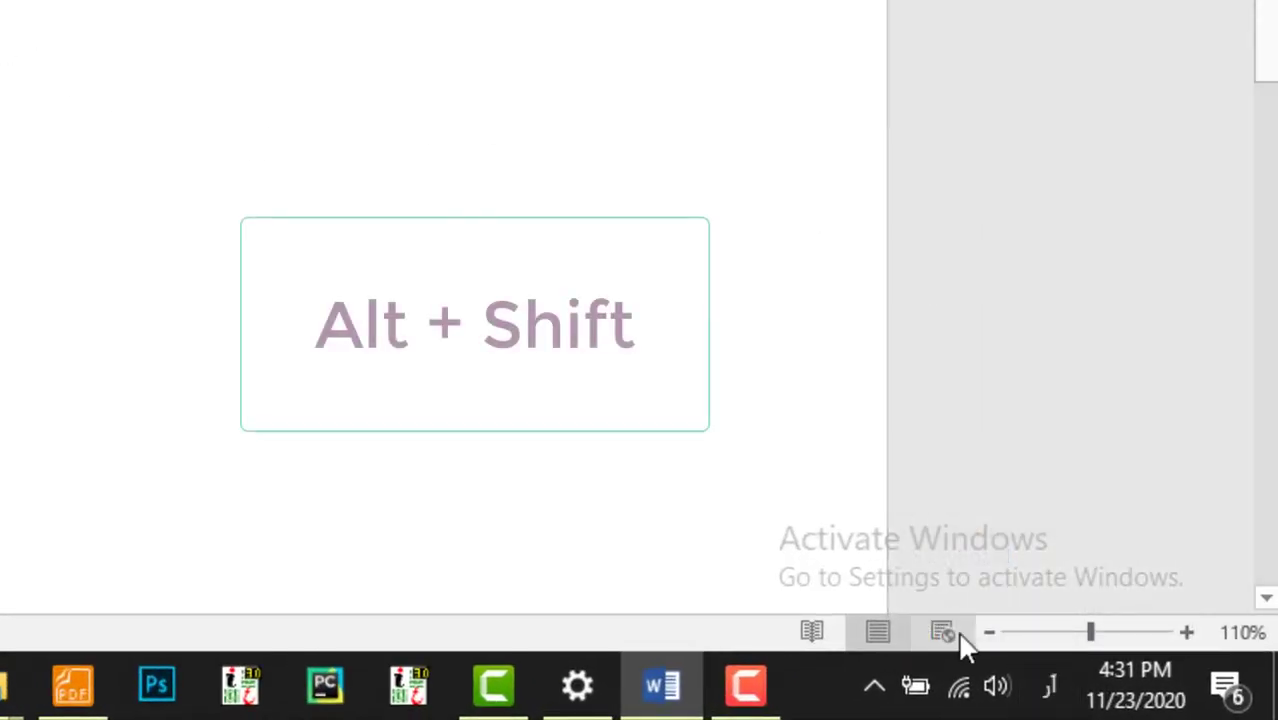
click(1048, 686)
click(942, 391)
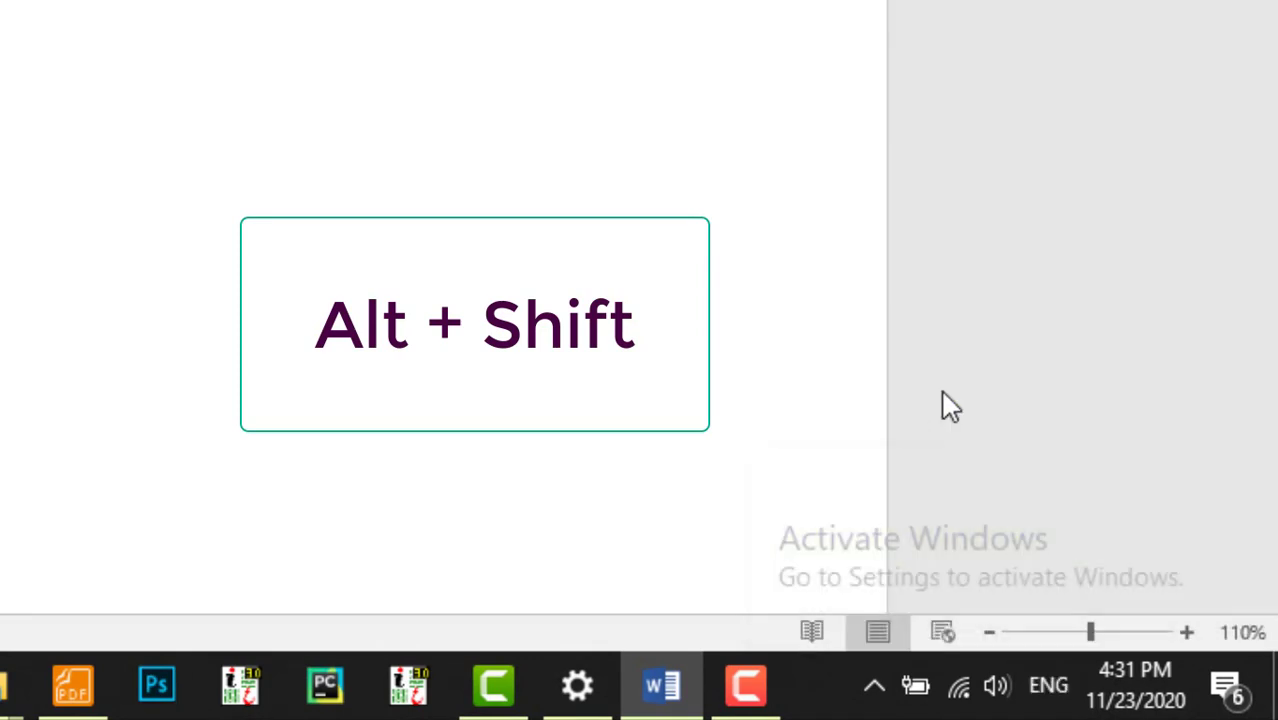
click(1048, 686)
click(980, 524)
key(alt+shift)
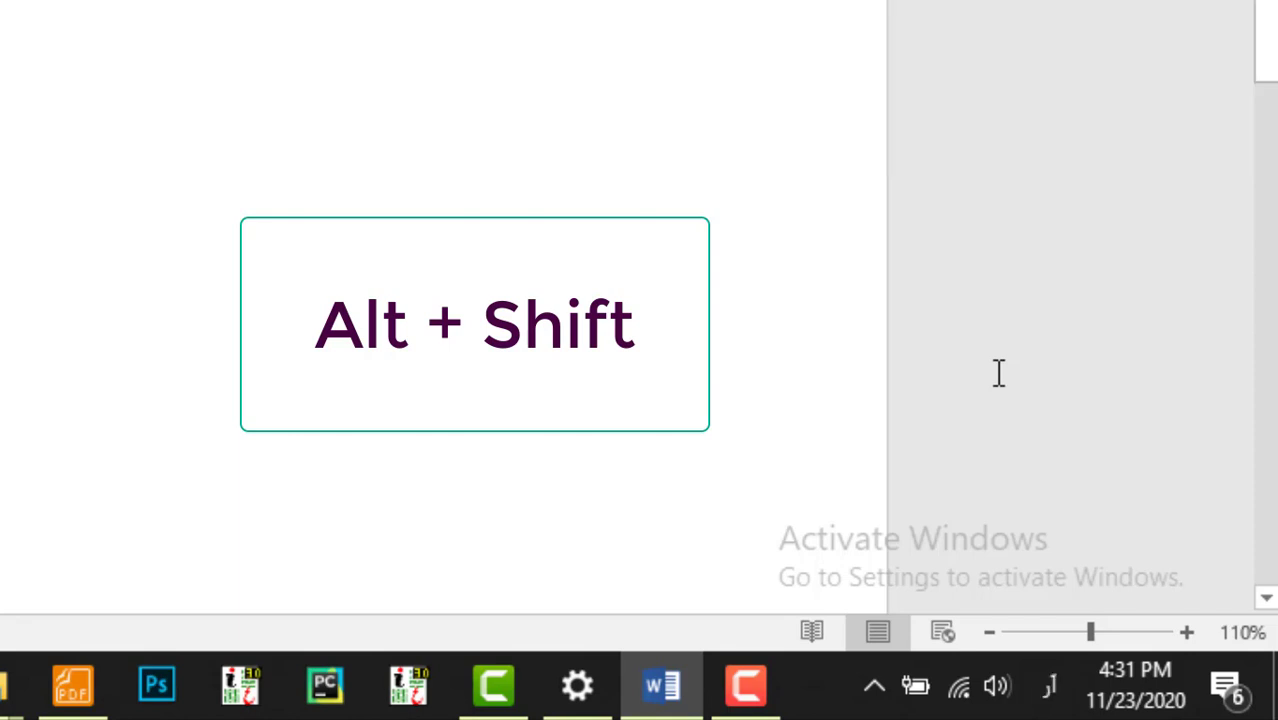
key(alt+shift)
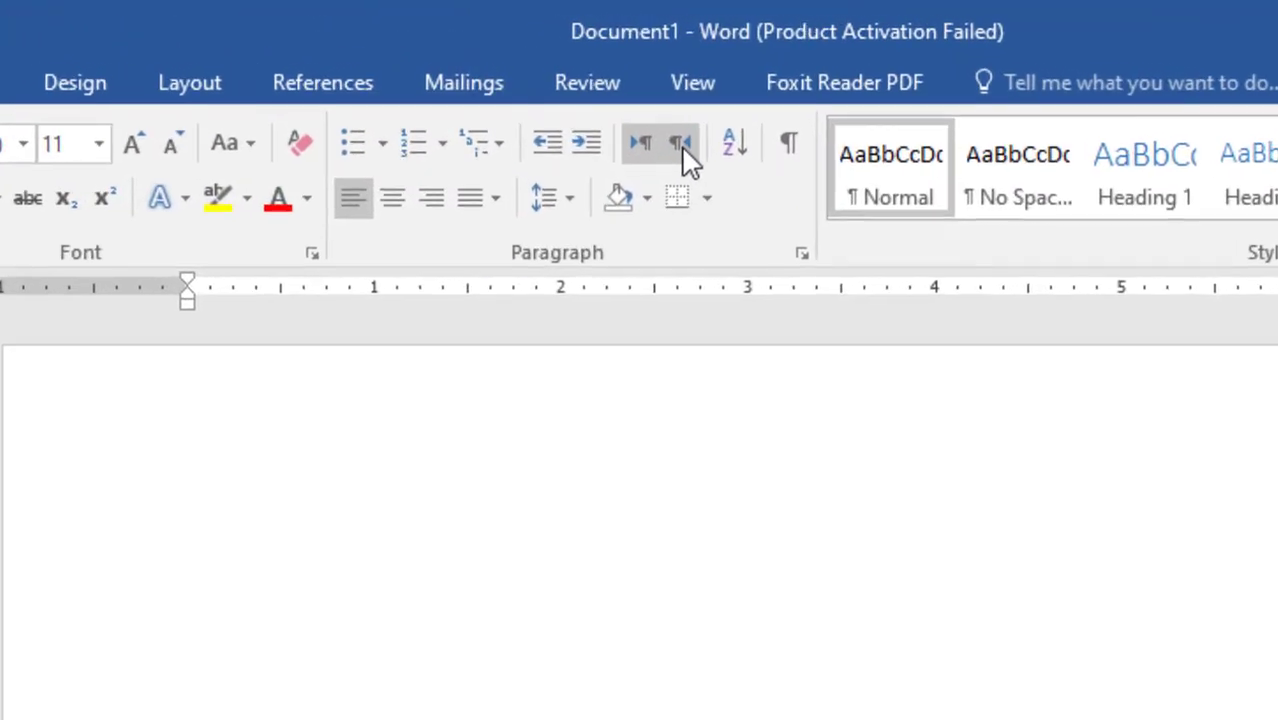
Step: Set the paragraph to right-to-left text direction with right alignment
click(681, 142)
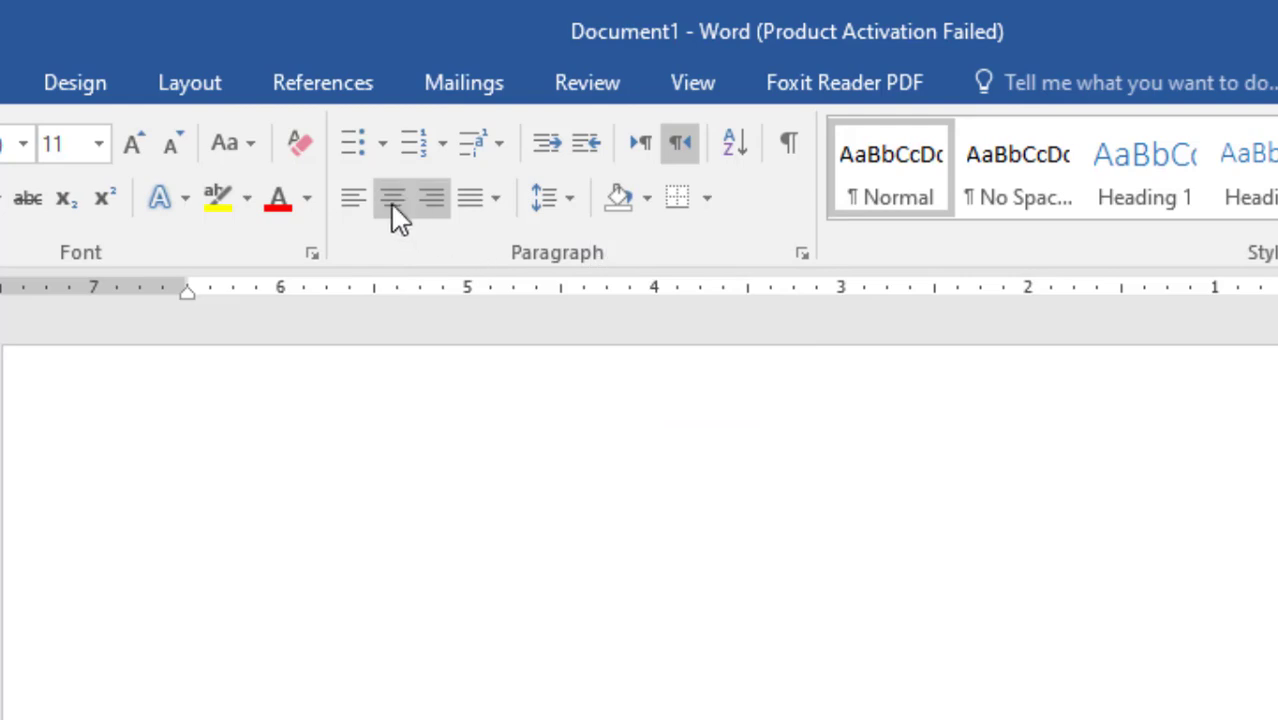
click(356, 200)
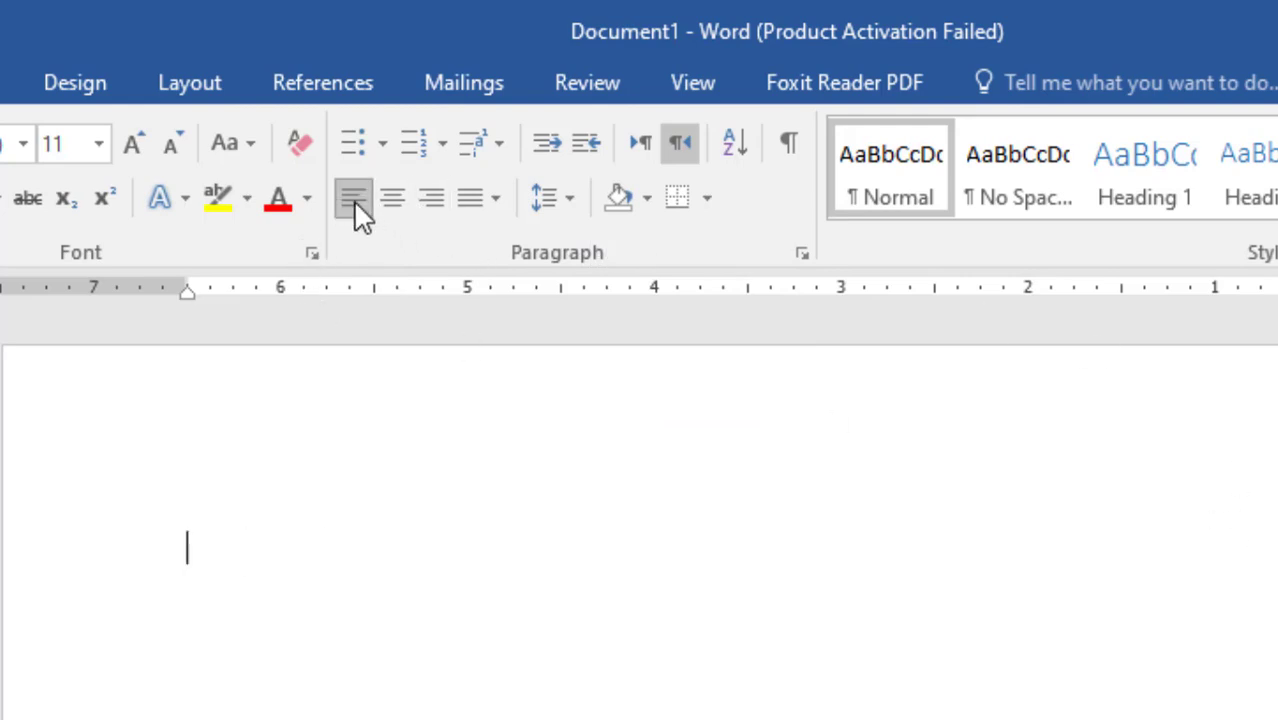
click(440, 203)
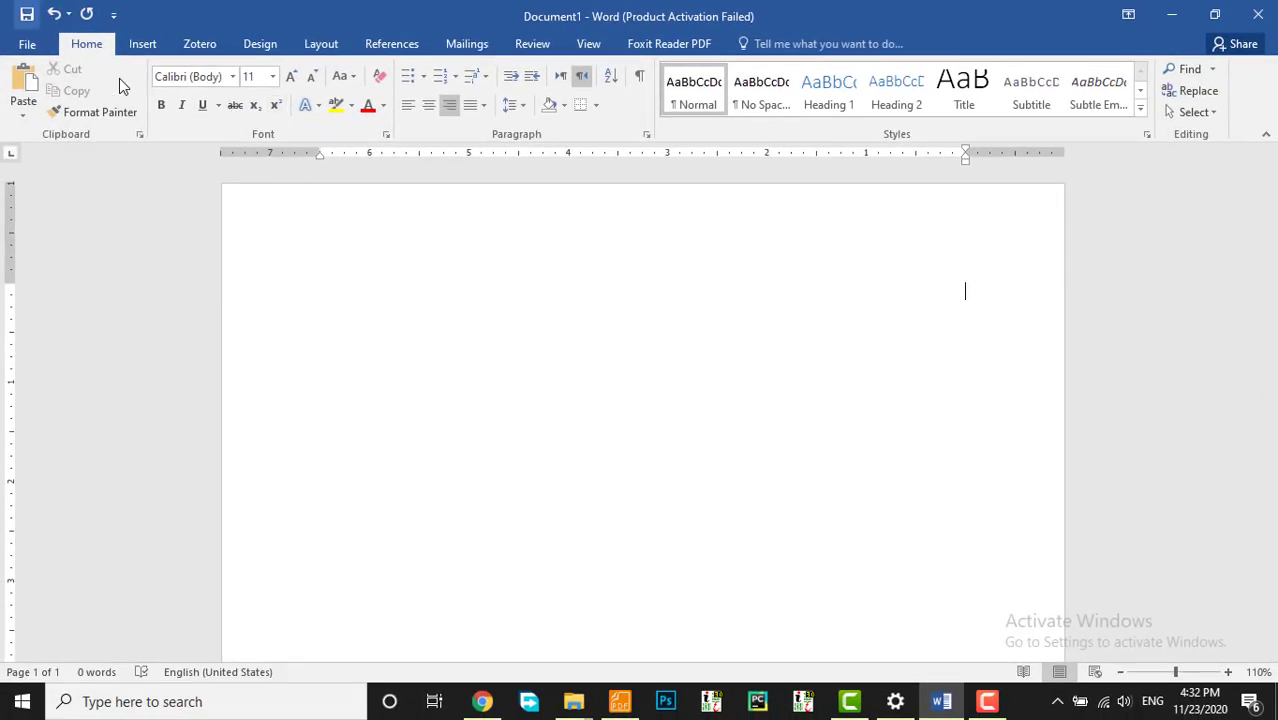
Step: Set the font size to 22 and switch the keyboard to Urdu
click(272, 76)
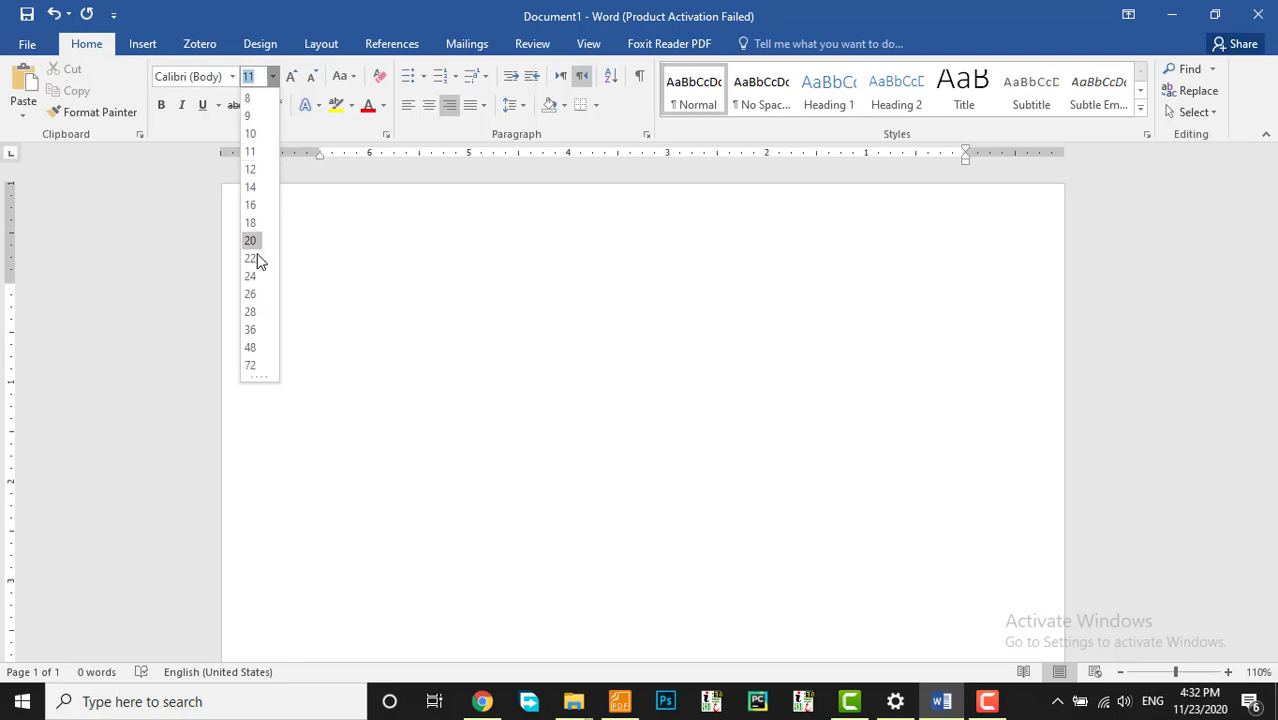
click(256, 257)
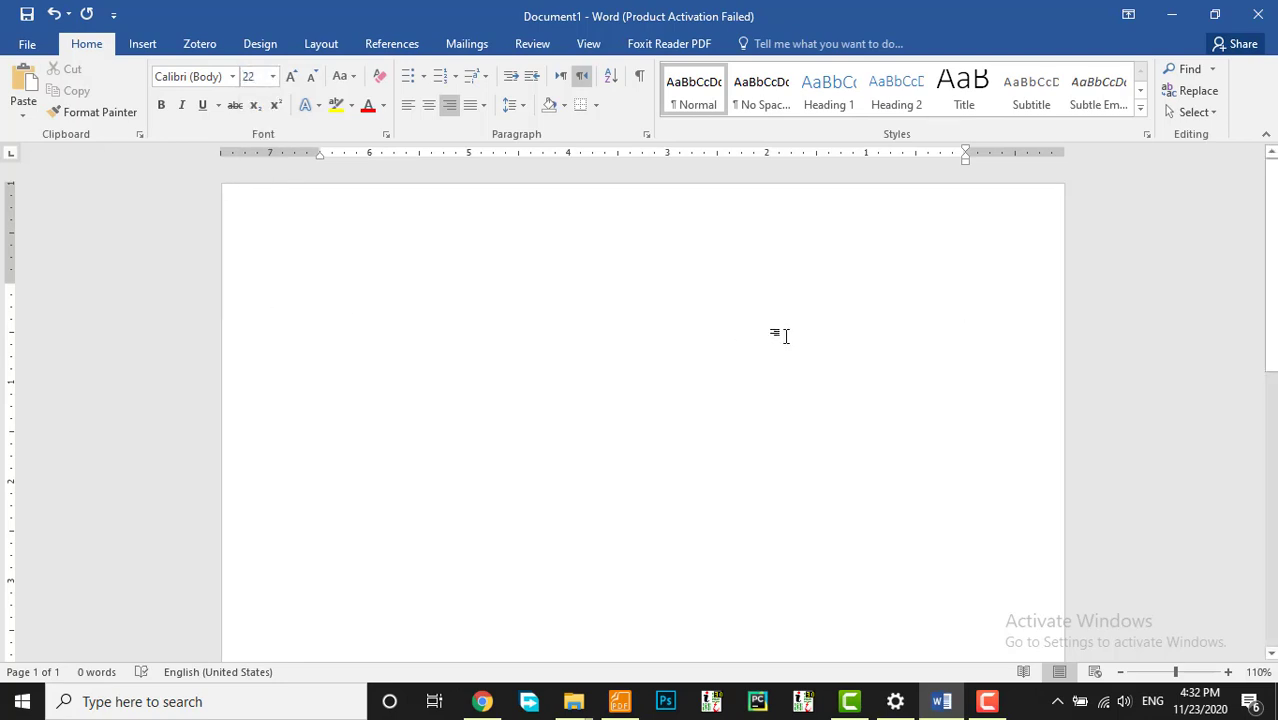
key(alt+shift)
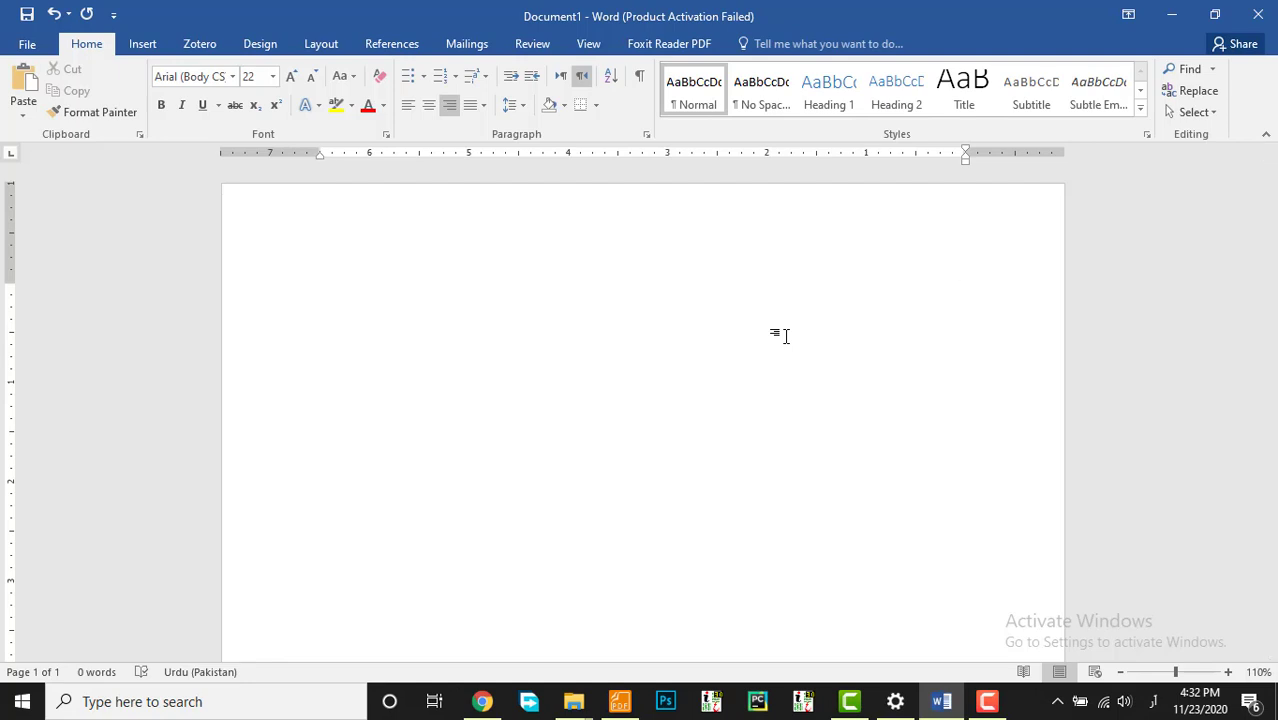
Step: Type the two verse lines 'دلءَ بلین کہ دلءَ روک بیت هزار چراگ' and 'نہ بیت روچ اے چگّاسءِ شپ پہ چار چراگ'
text(دلءَ)
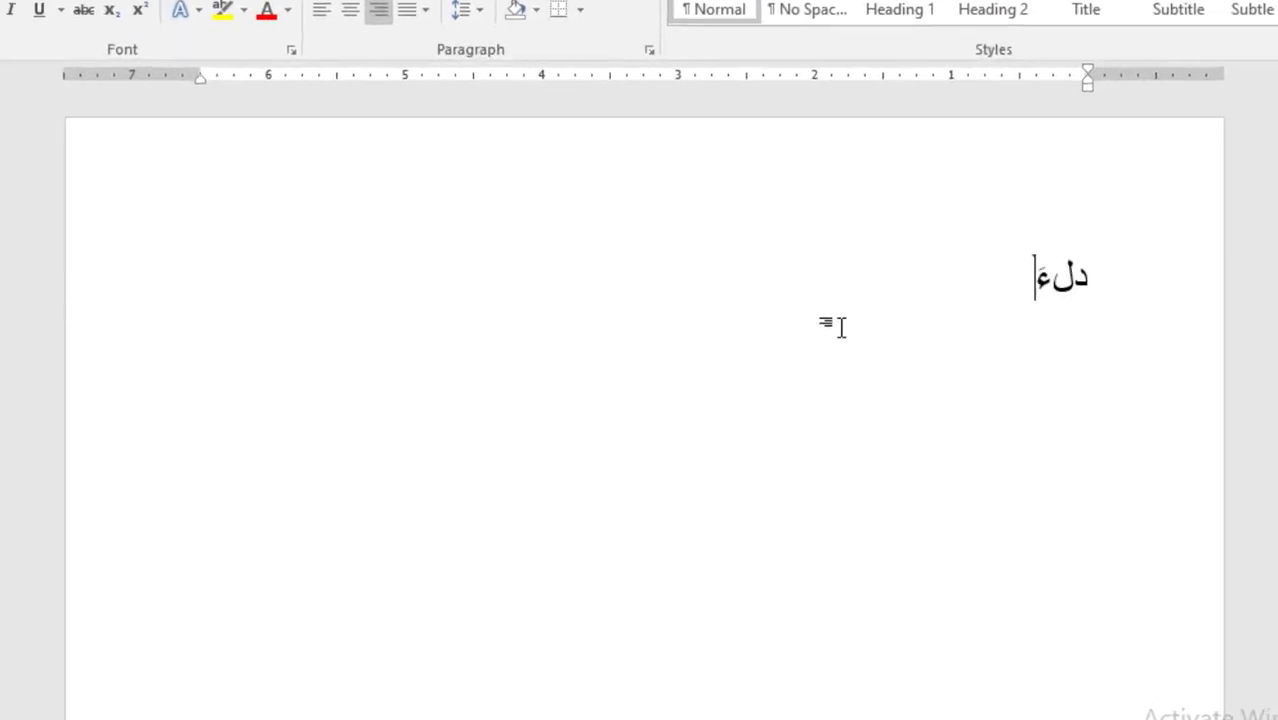
text( بلین کہ دل)
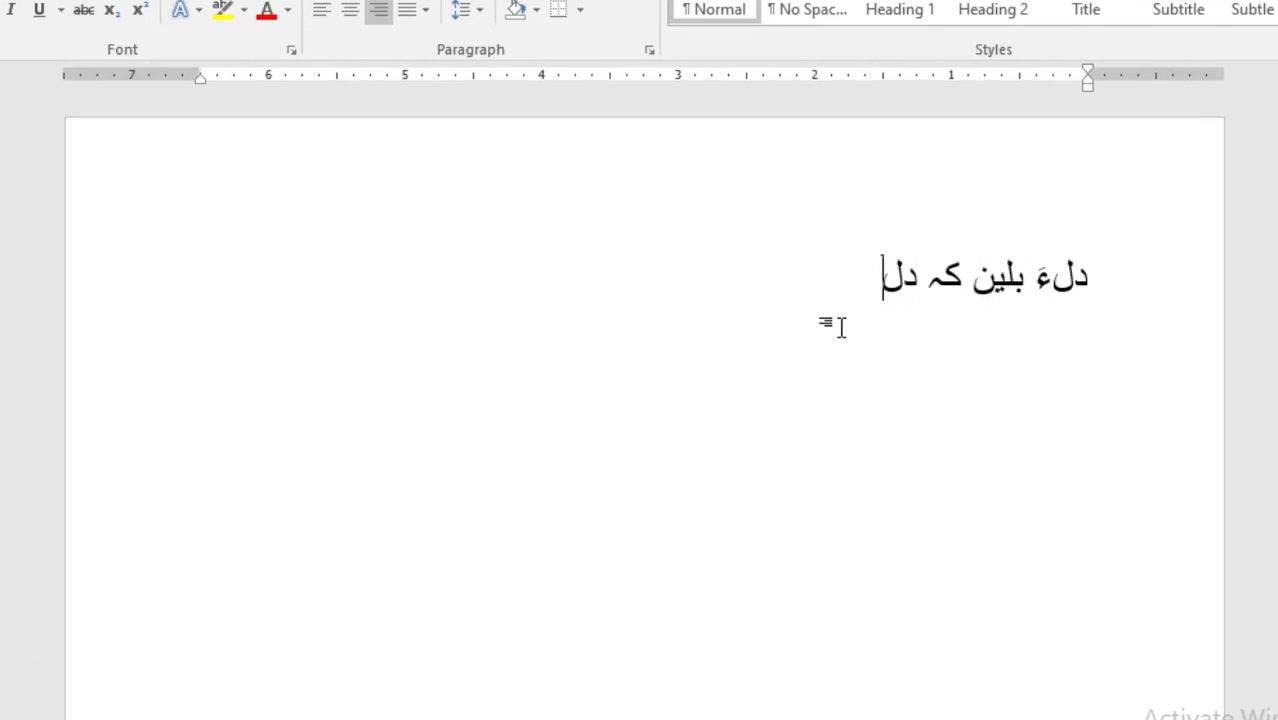
text(ءَ روک )
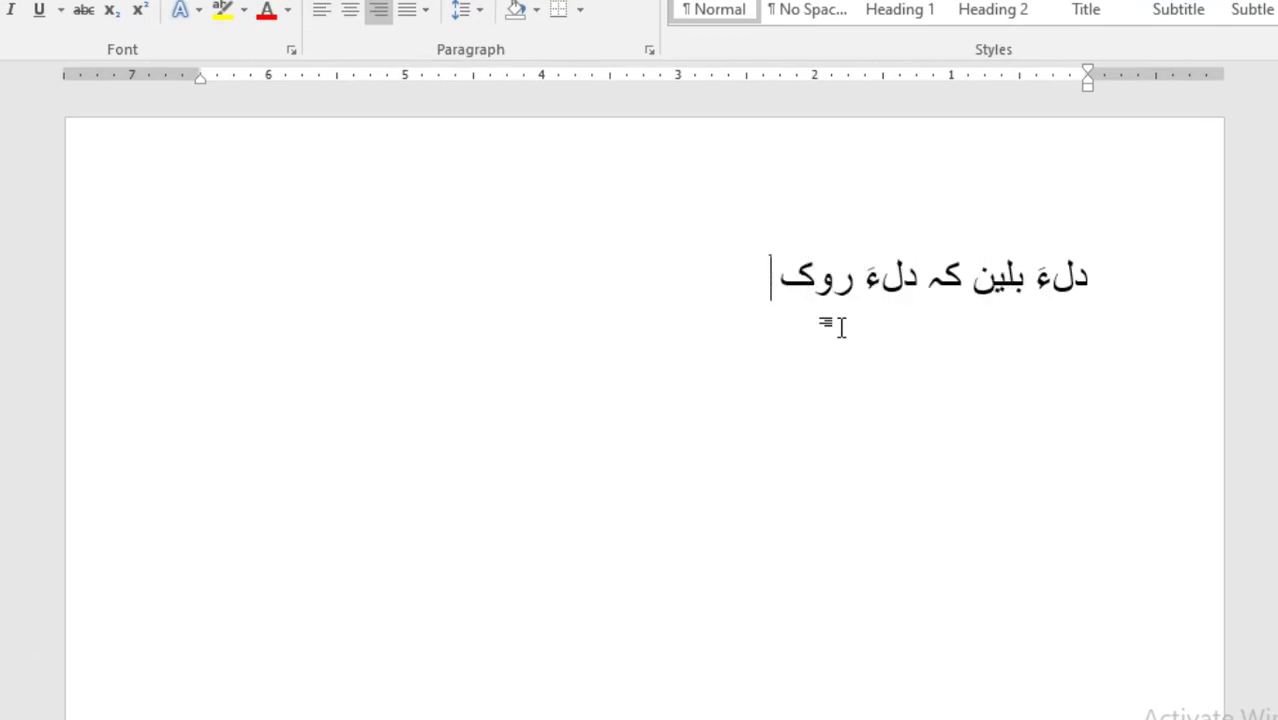
text(بیت هزار چراگ)
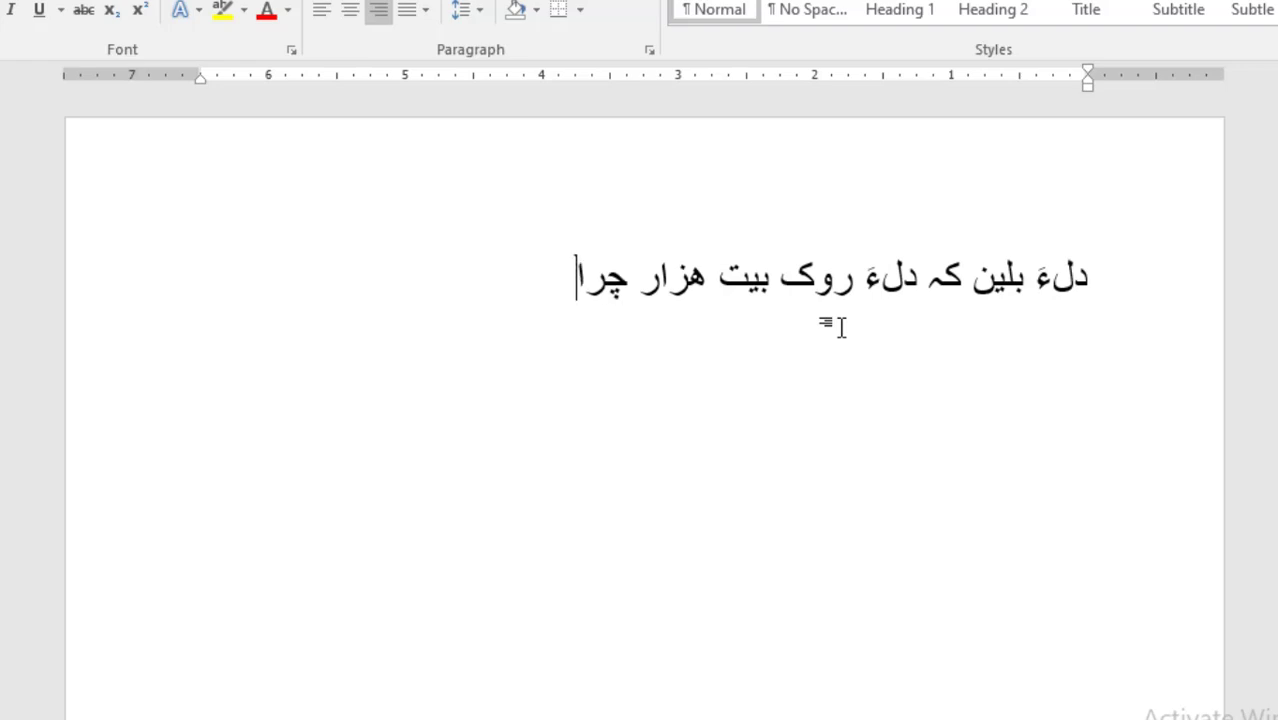
key(Return)
text(نہ بیت رو)
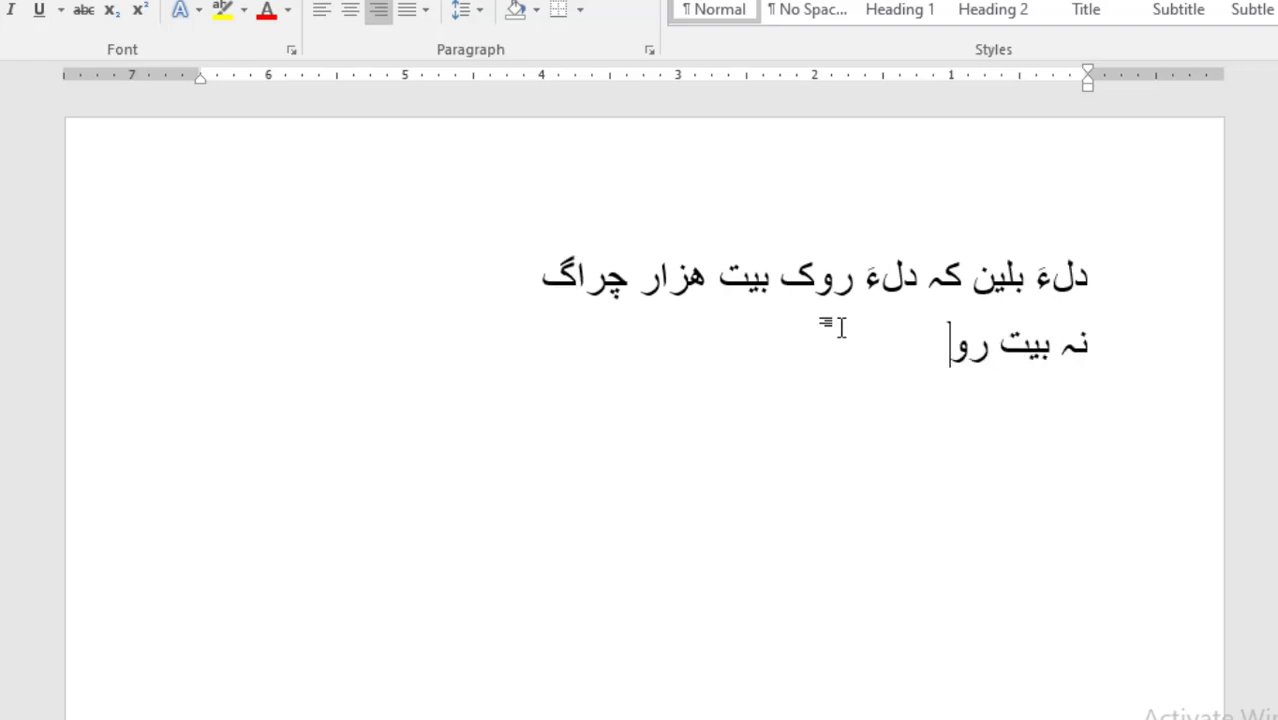
text(چ اے چگّا)
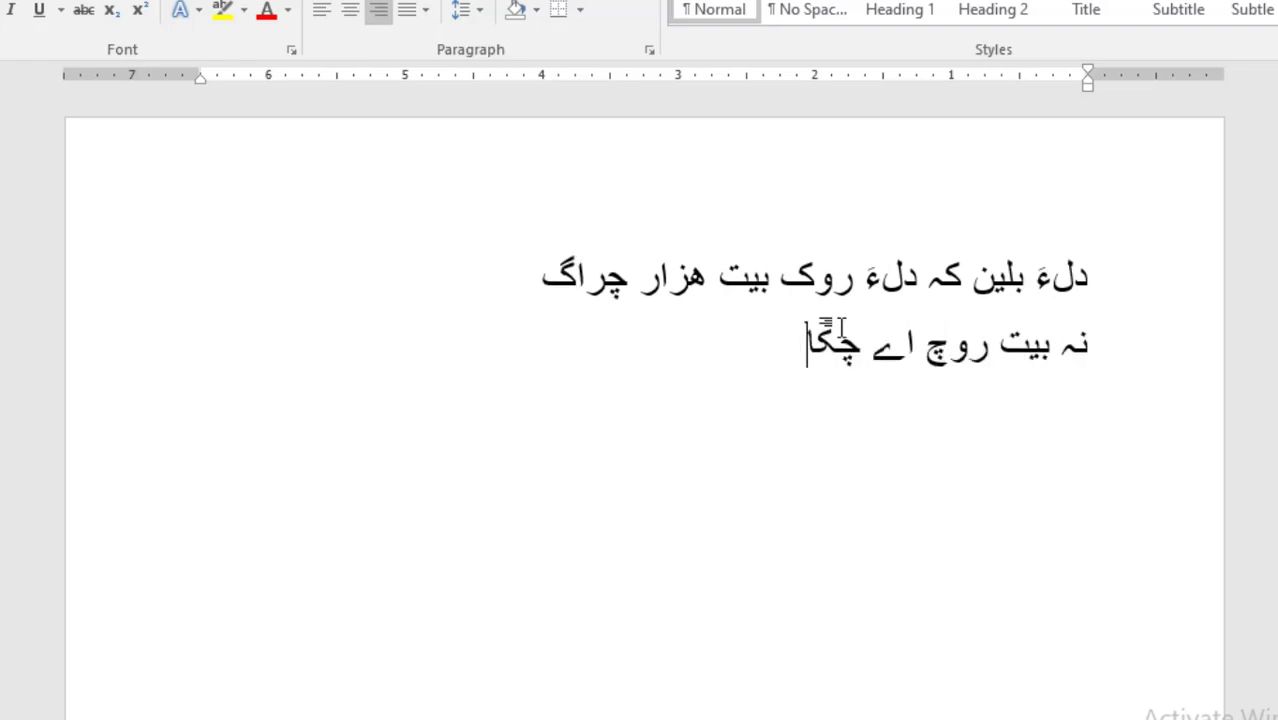
text(سءِ شپ پہ )
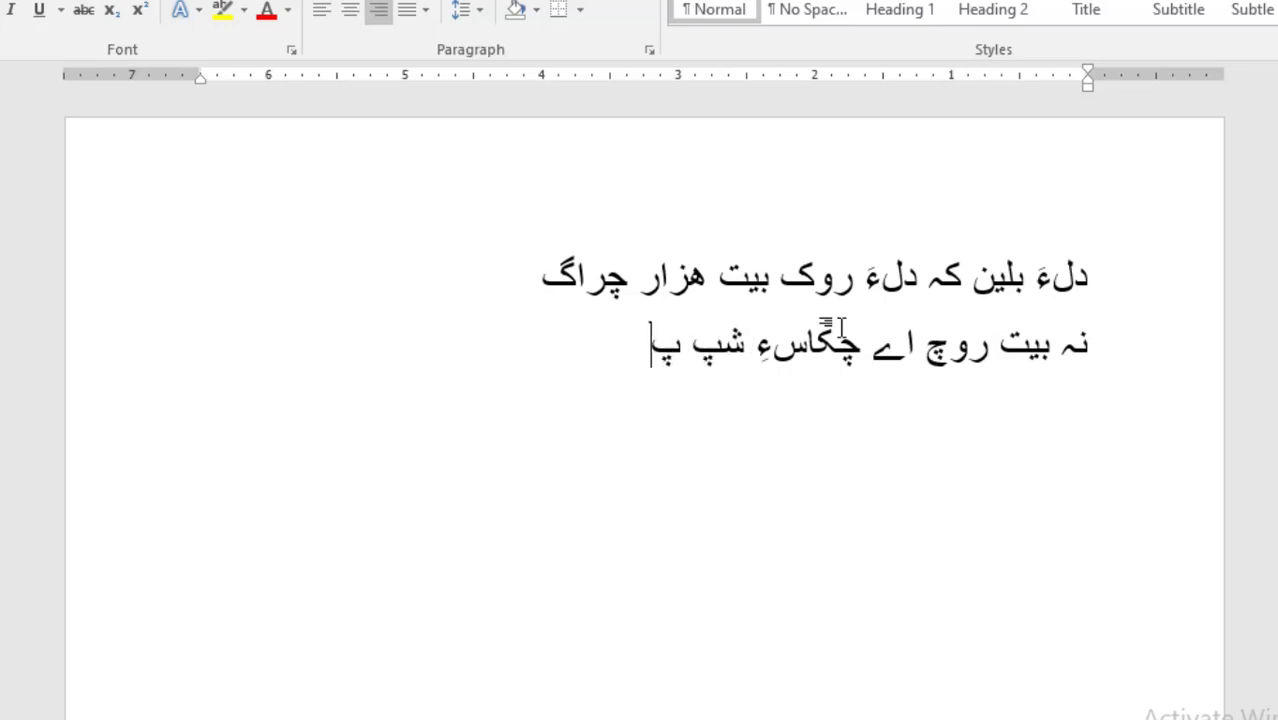
text(چار چرا)
key(BackSpace)
key(BackSpace)
text(ار چرا)
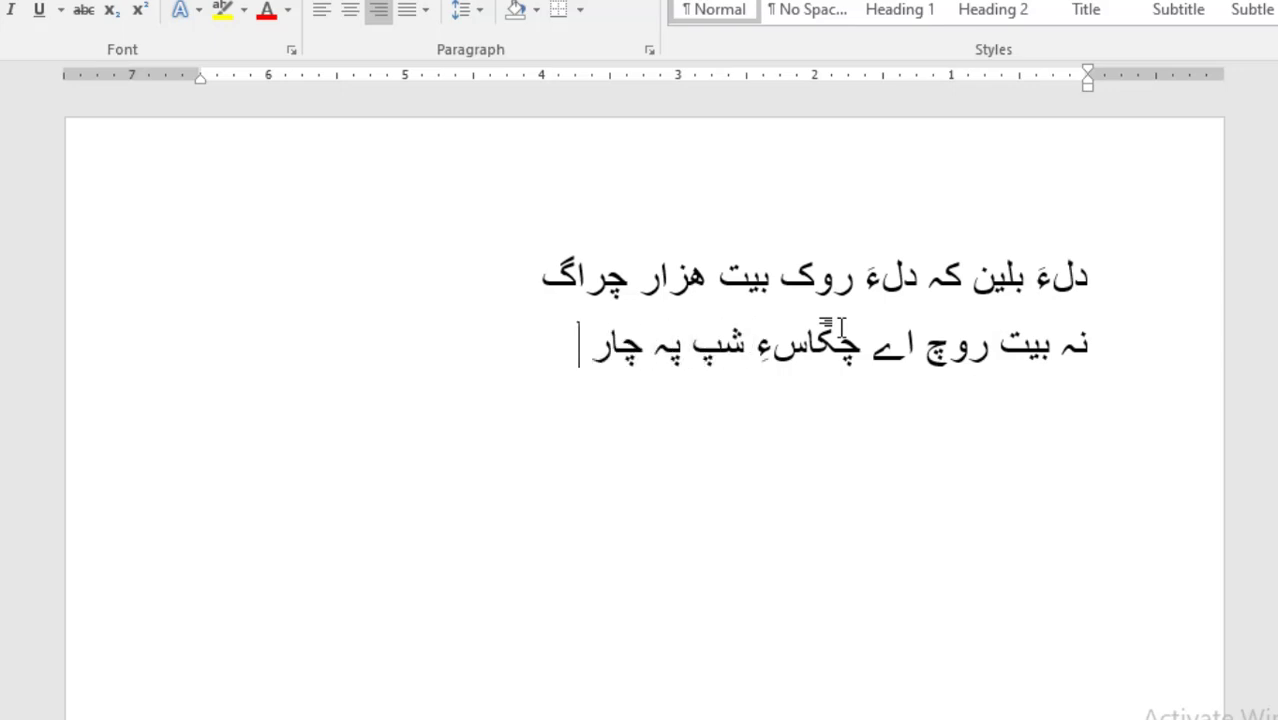
text(گ)
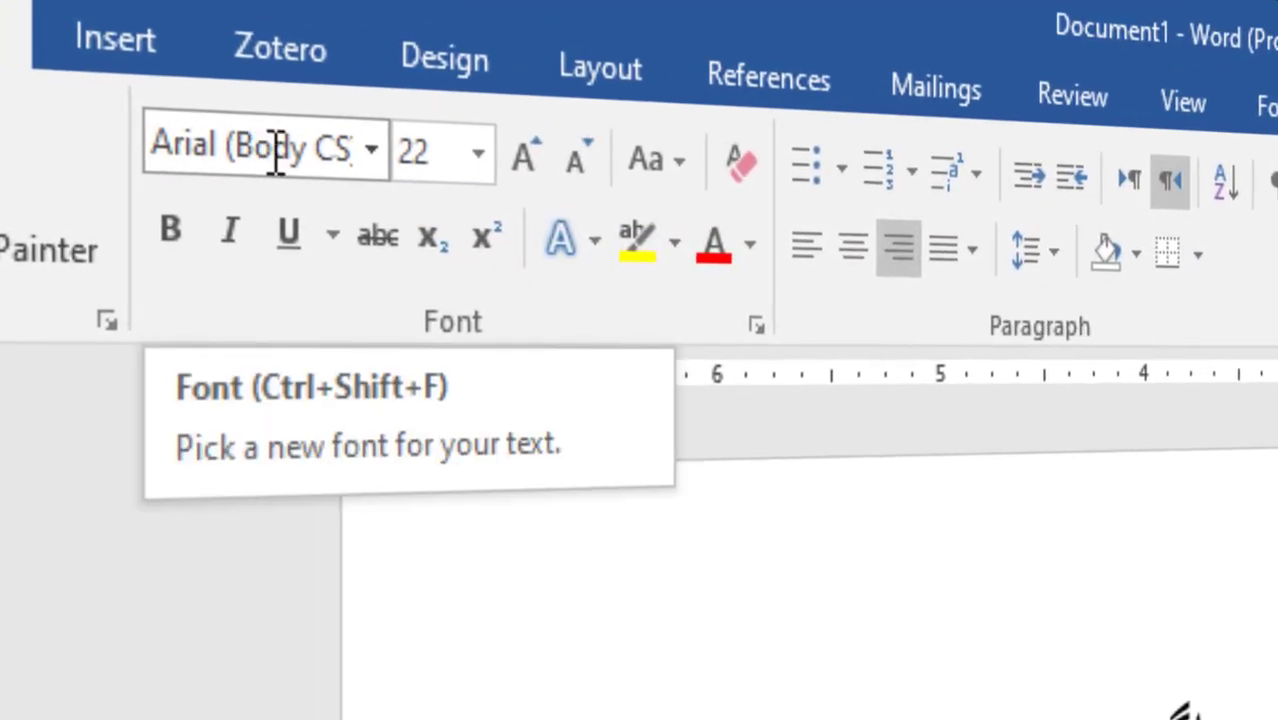
Step: Select both verse lines and apply the Jameel Noori Nastaleeq font
drag(568, 405, 1105, 355)
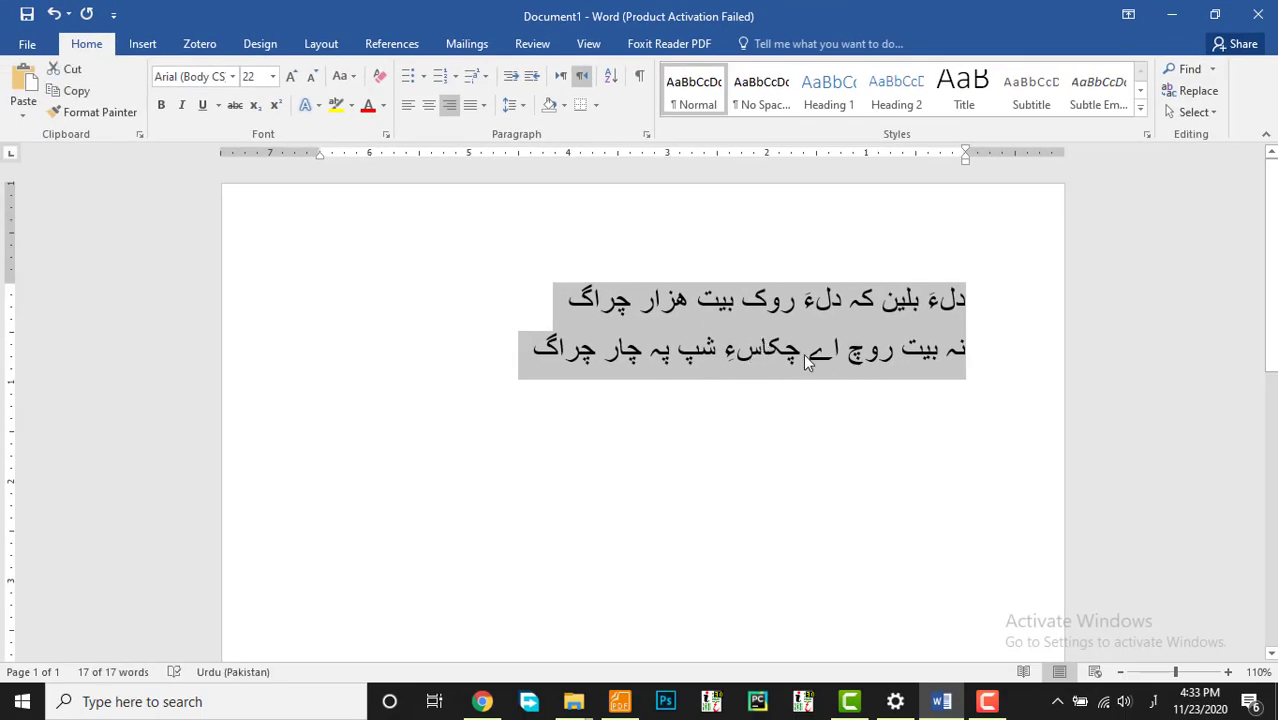
ctrl+scroll(845, 310, up, 6)
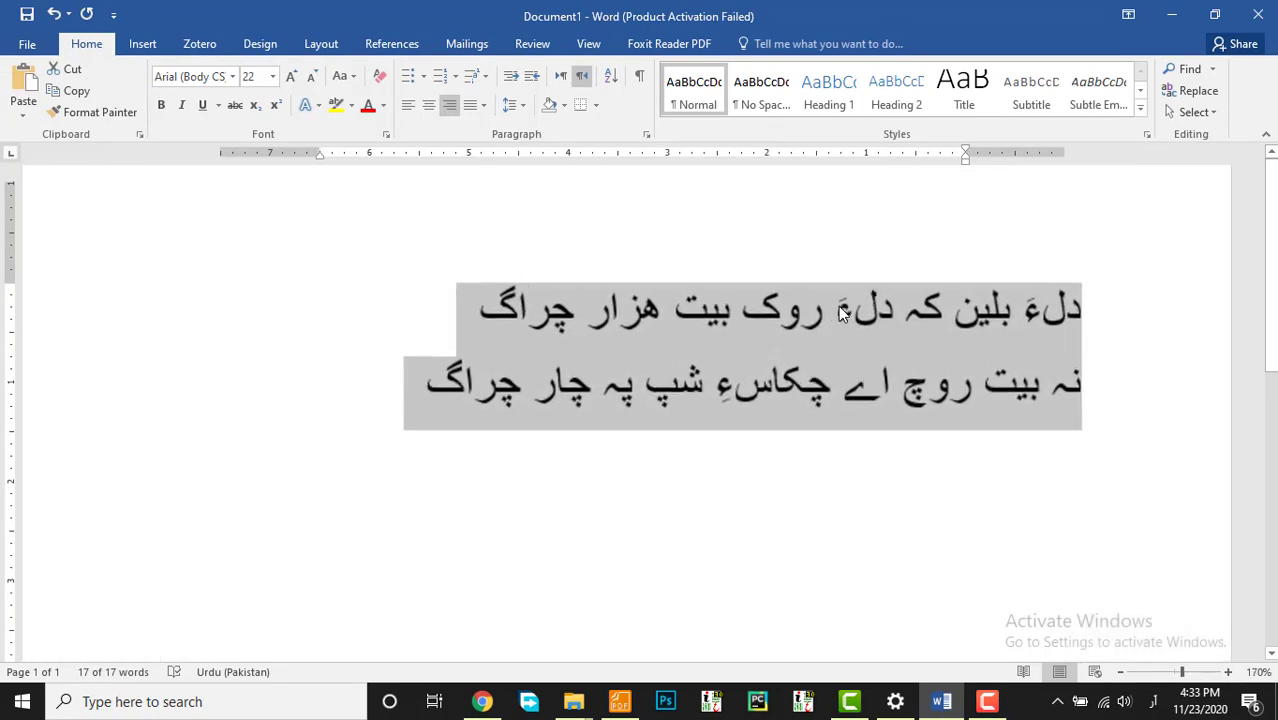
click(232, 76)
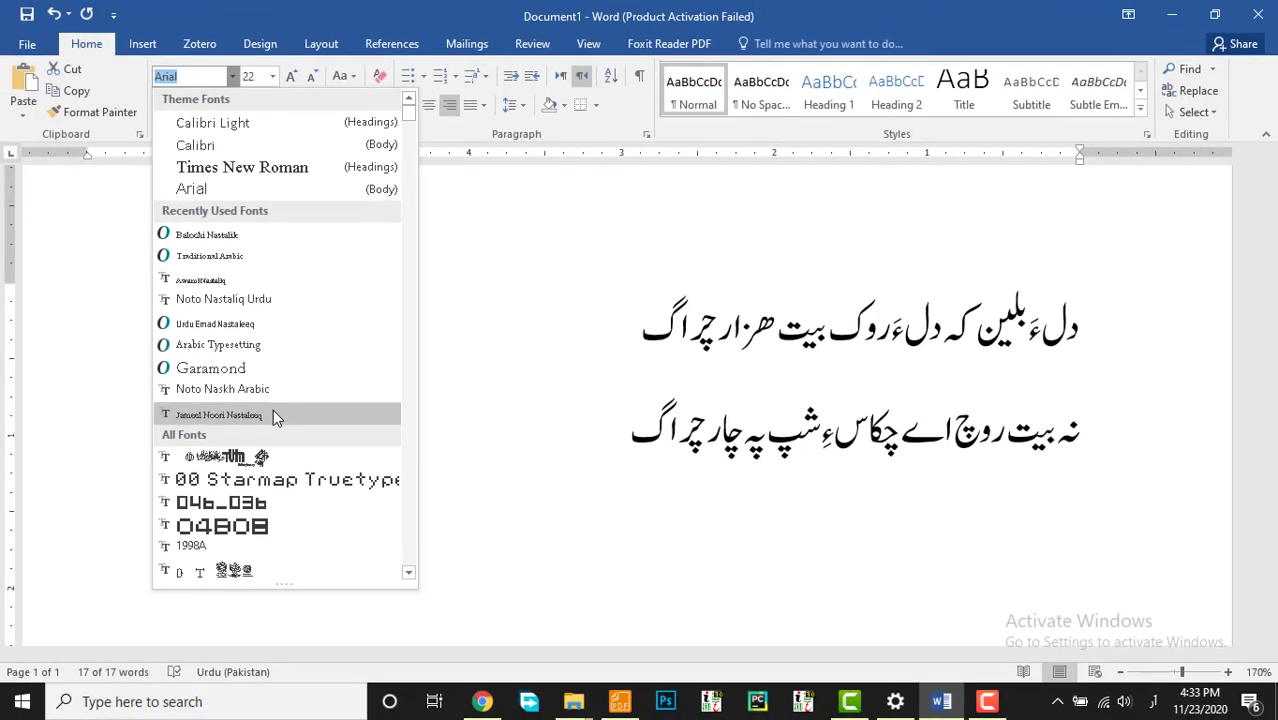
click(271, 462)
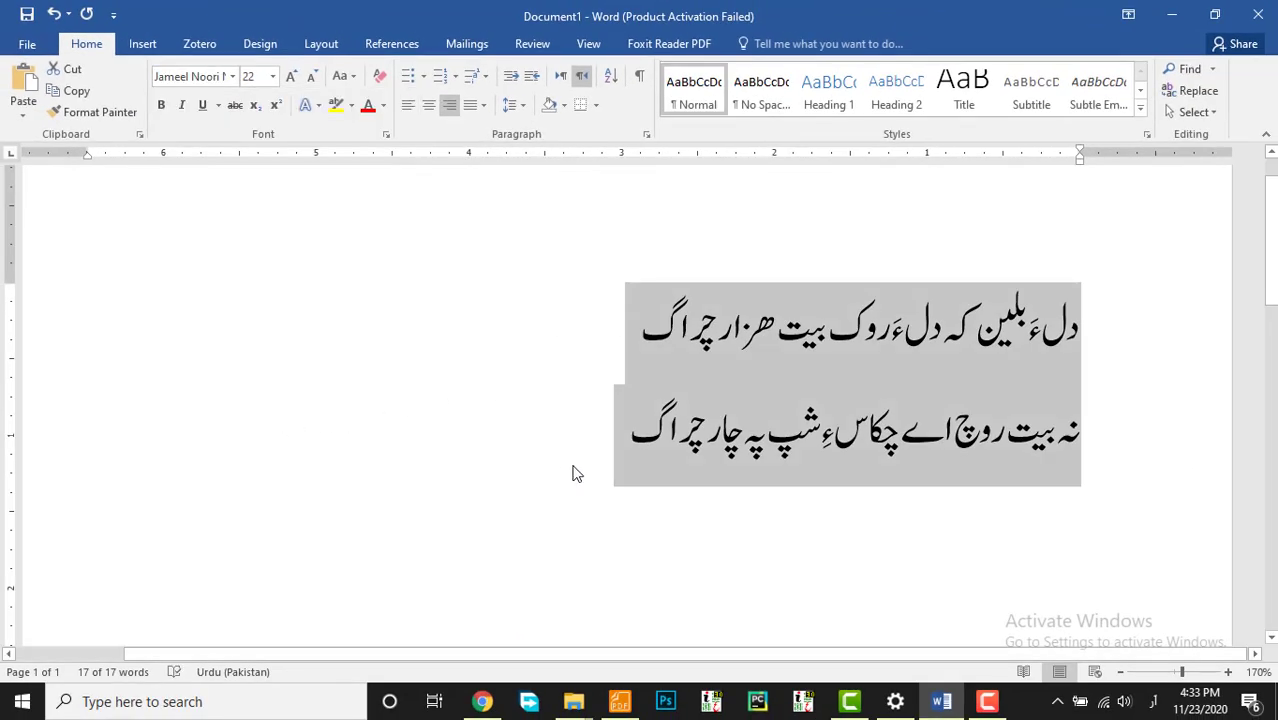
click(622, 443)
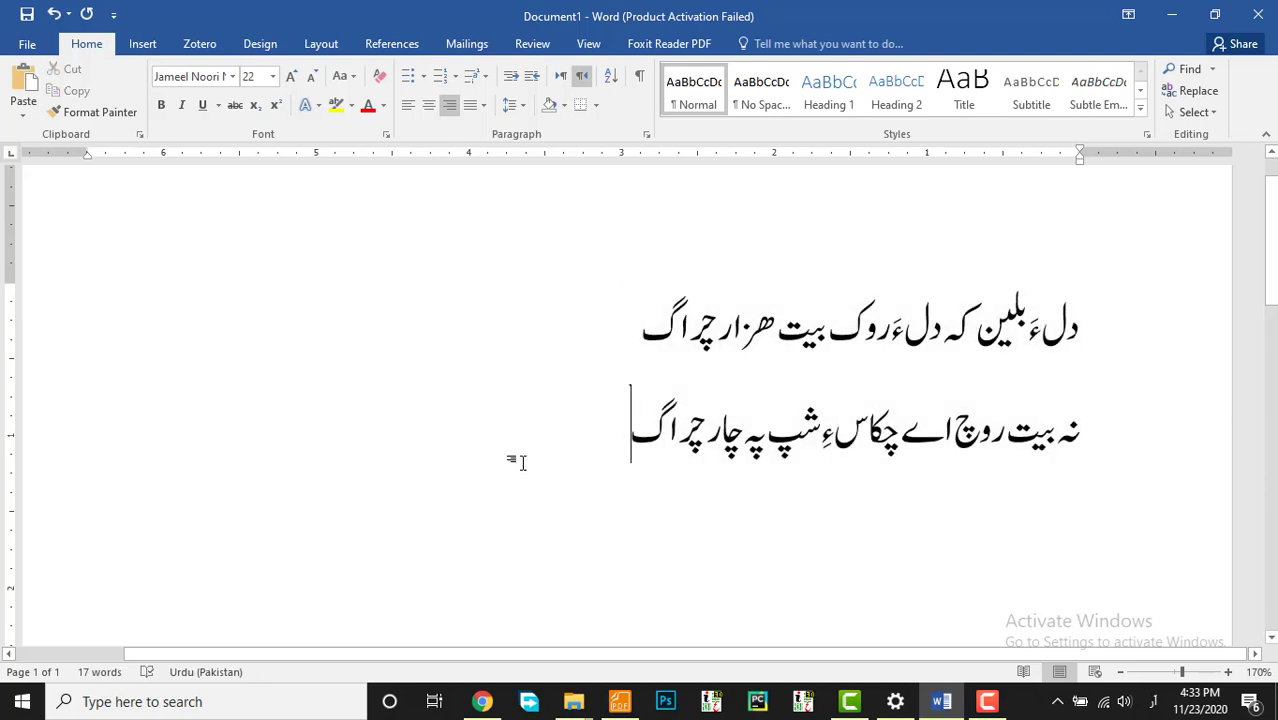
Step: Add lines 'مناتوارئِ کُت' and 'آئیے اگُشت ئِے' below, then an empty line
scroll(586, 400, up, 2)
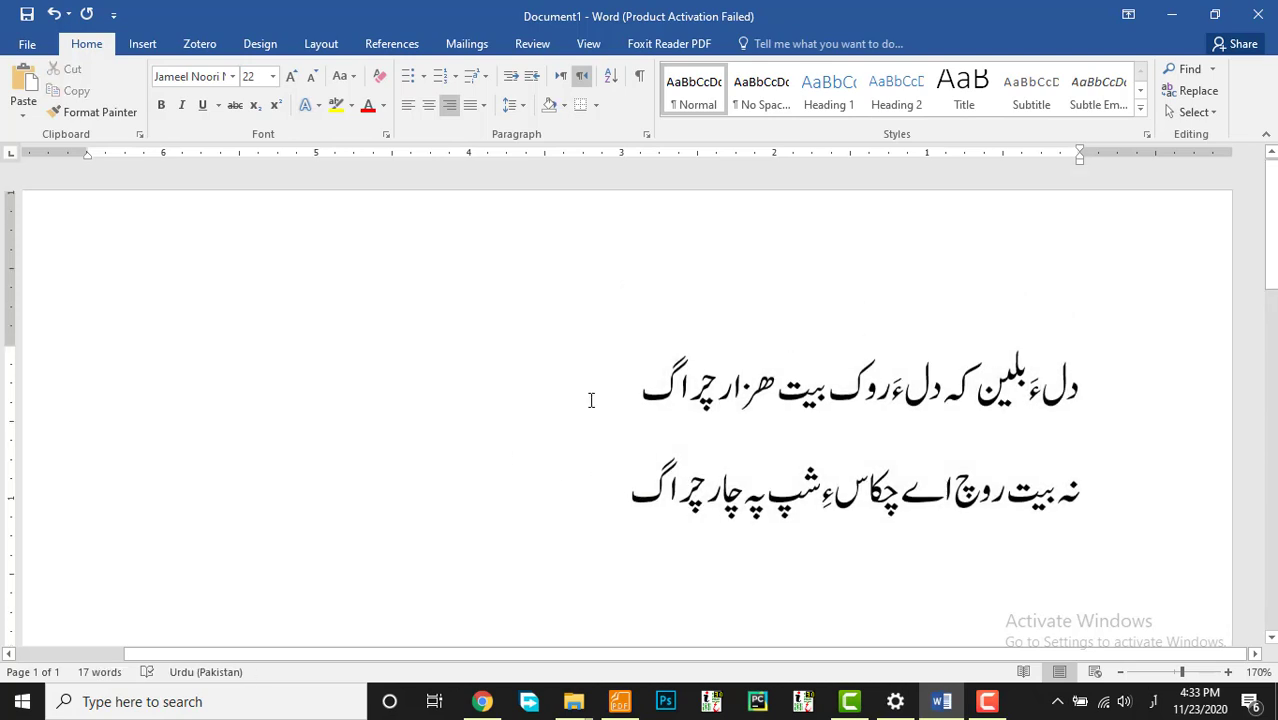
scroll(591, 400, down, 2)
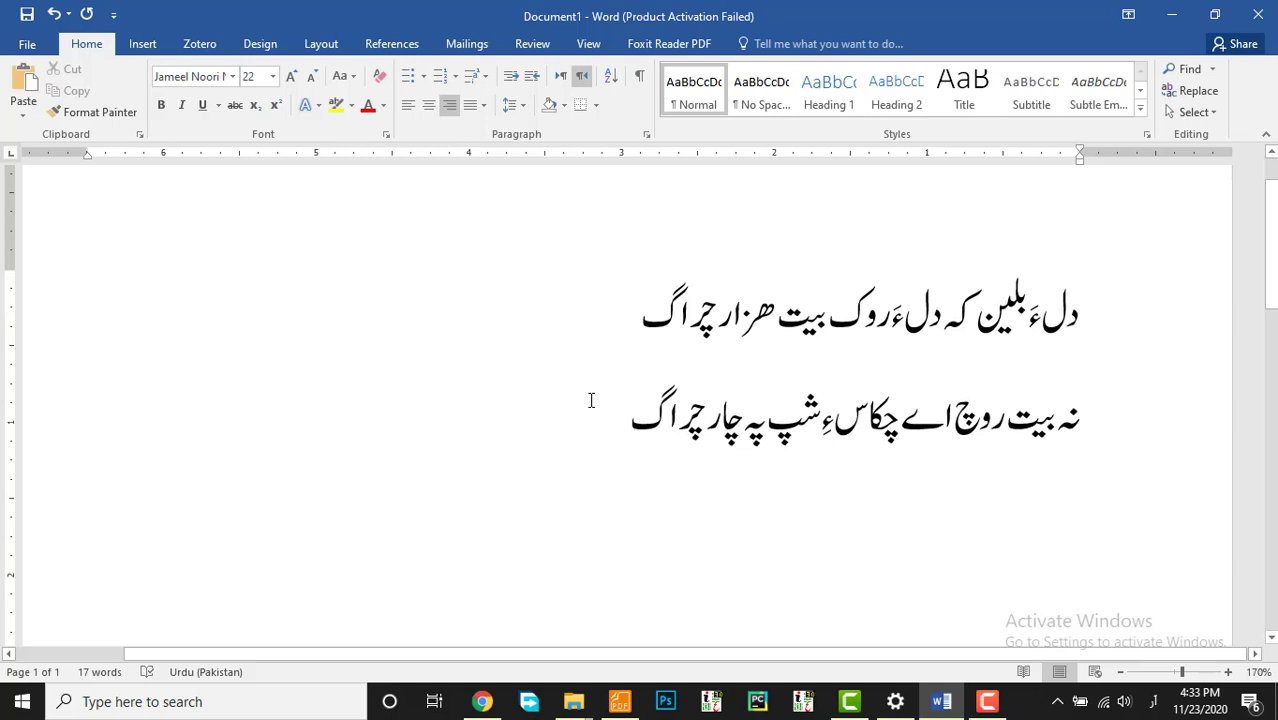
key(Return)
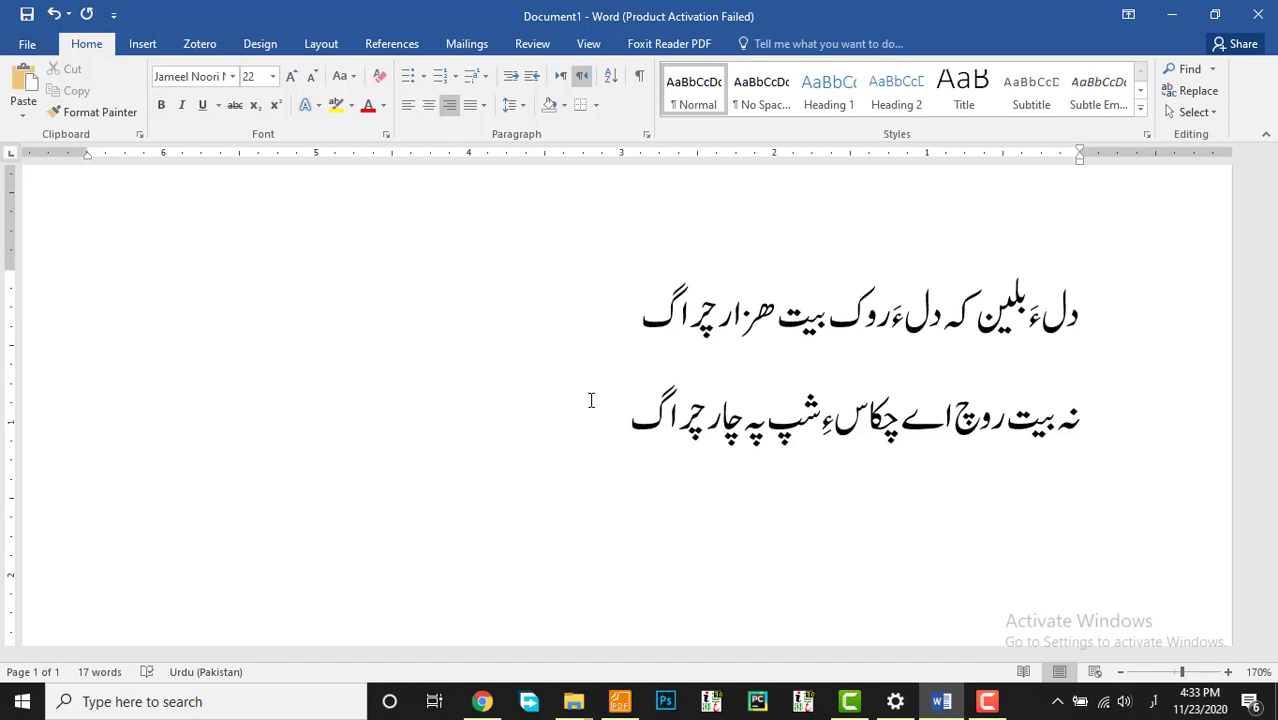
text(مناتوار)
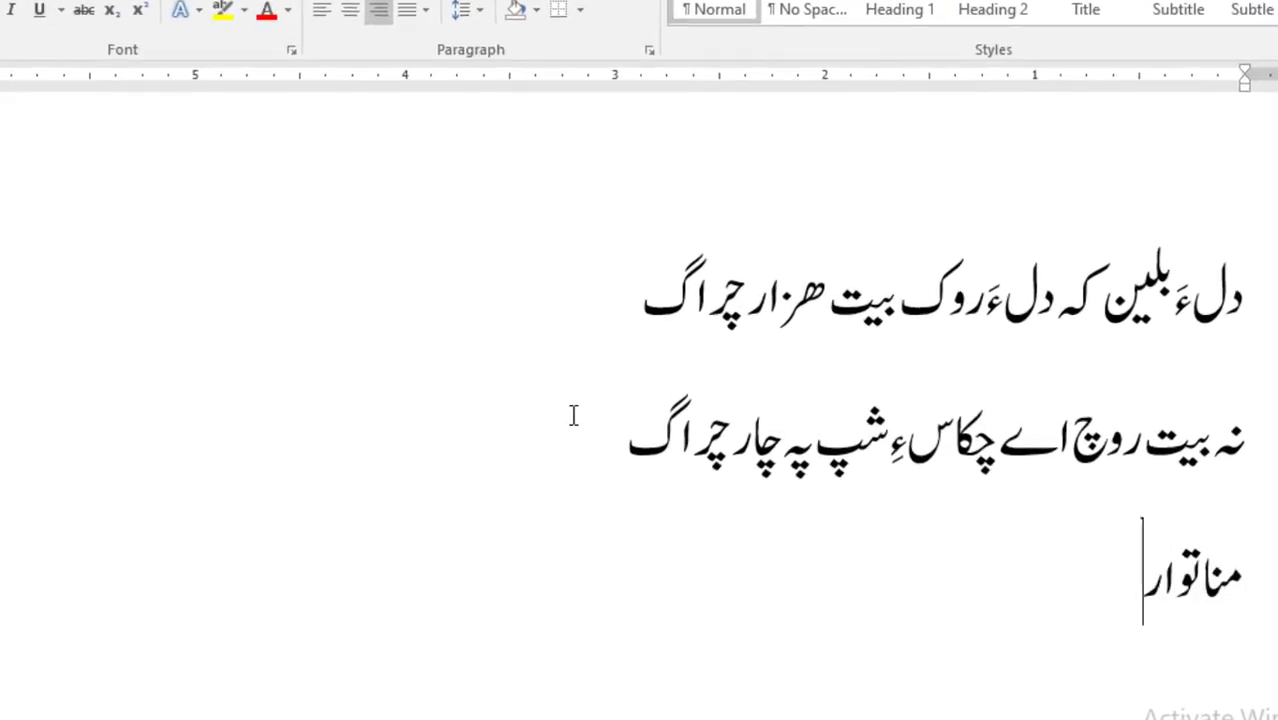
text(ء)
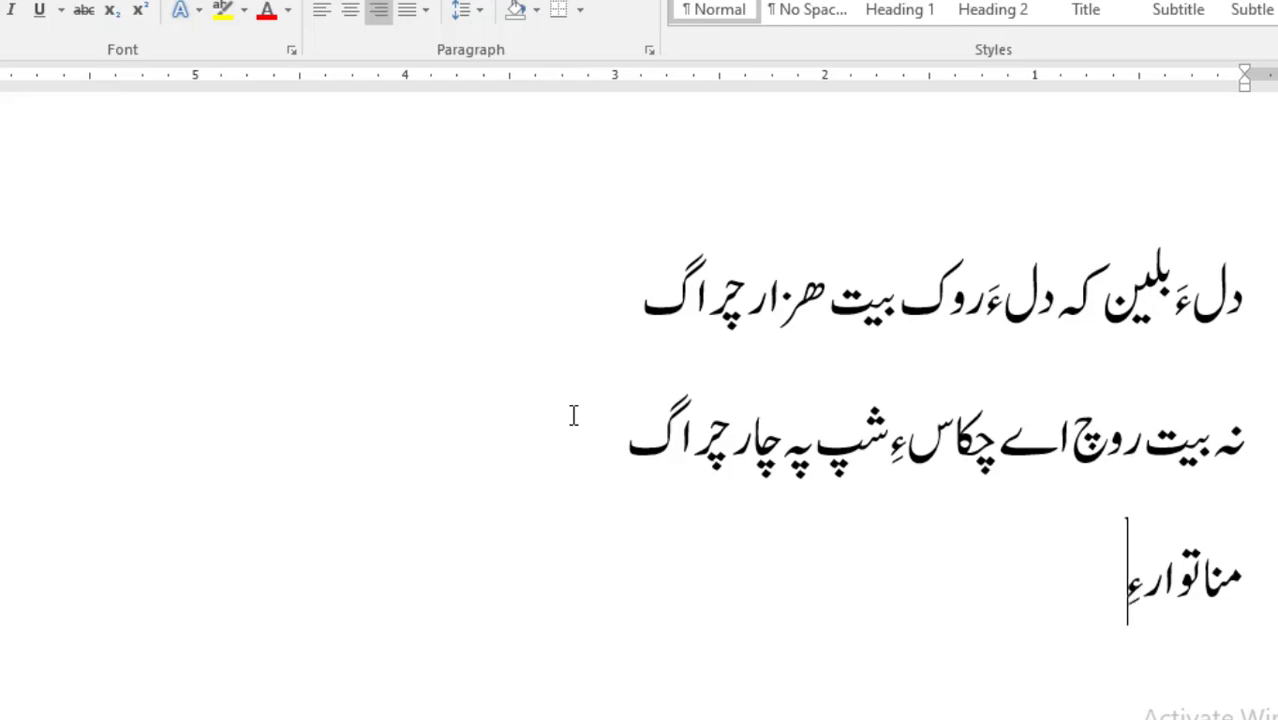
key(BackSpace)
text(ئ)
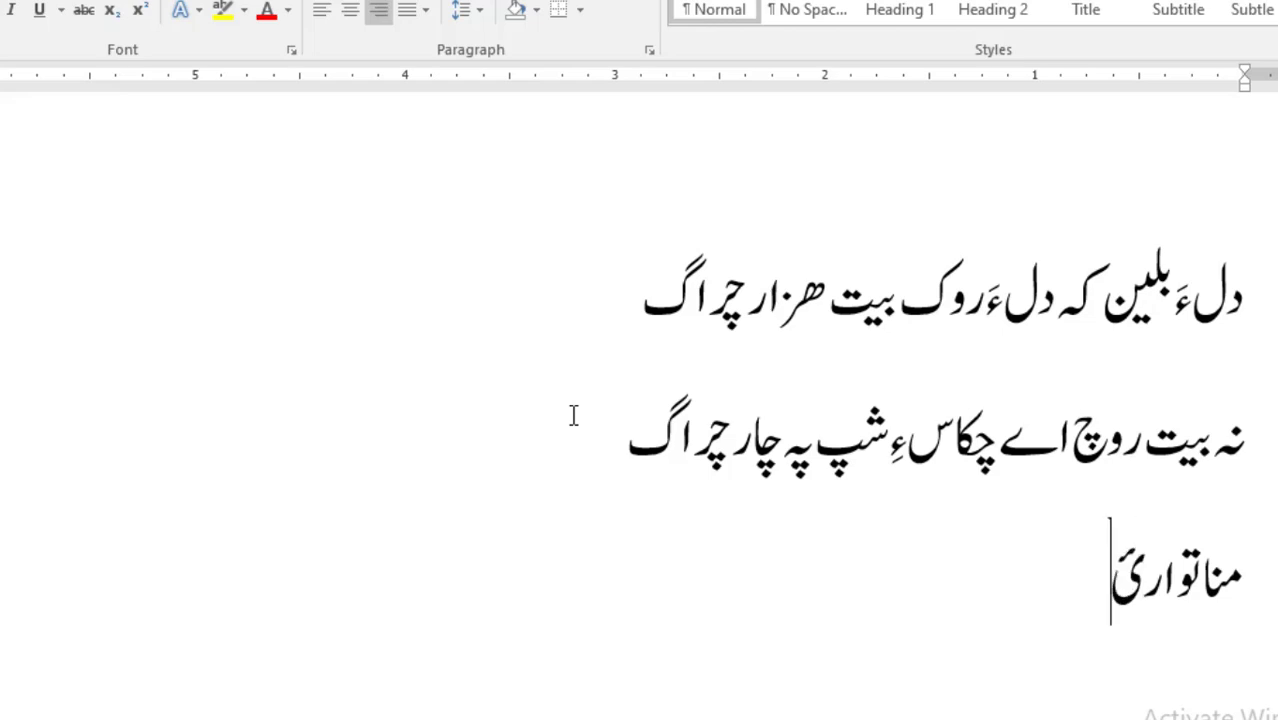
text(ِ کُ)
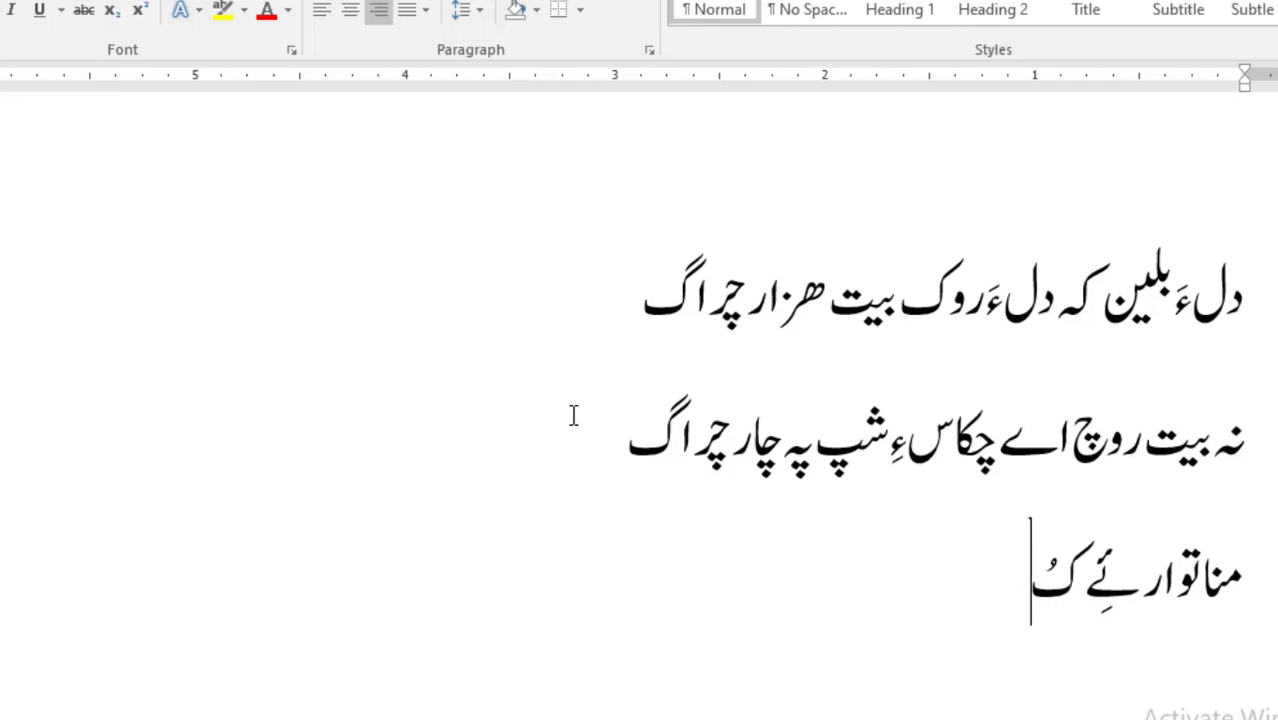
text(ت)
key(Return)
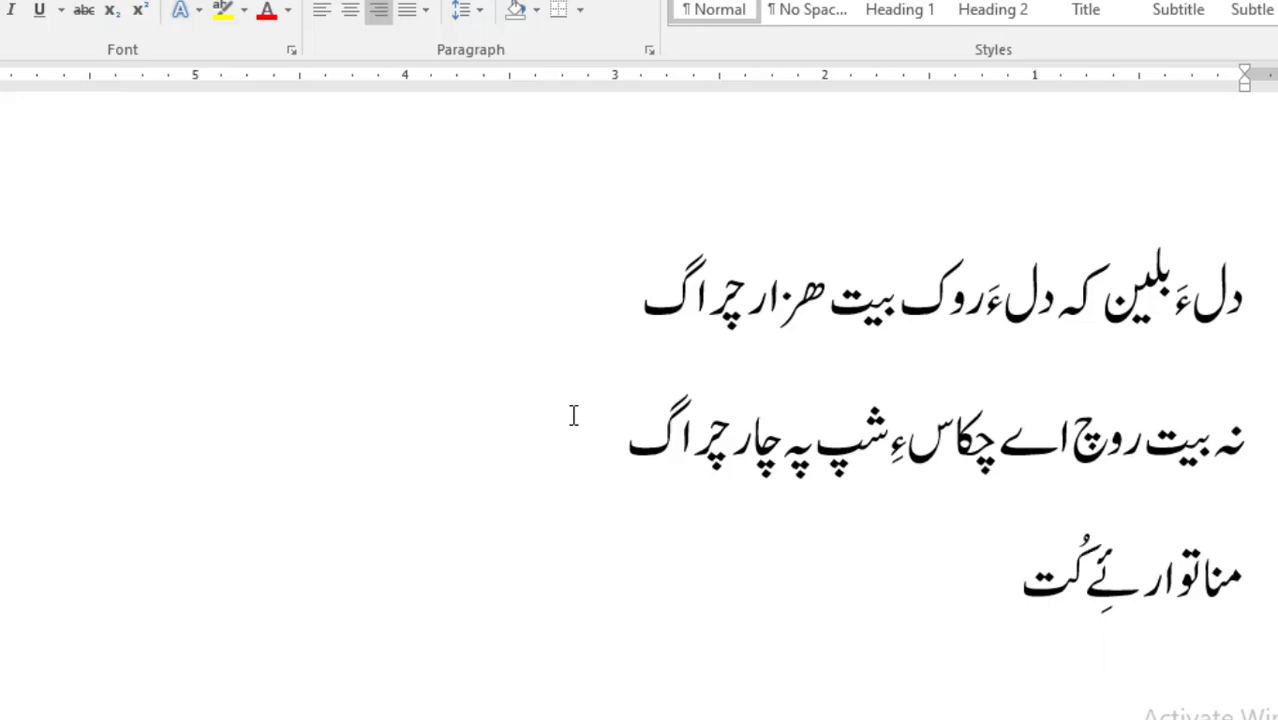
text(آئیے اگ)
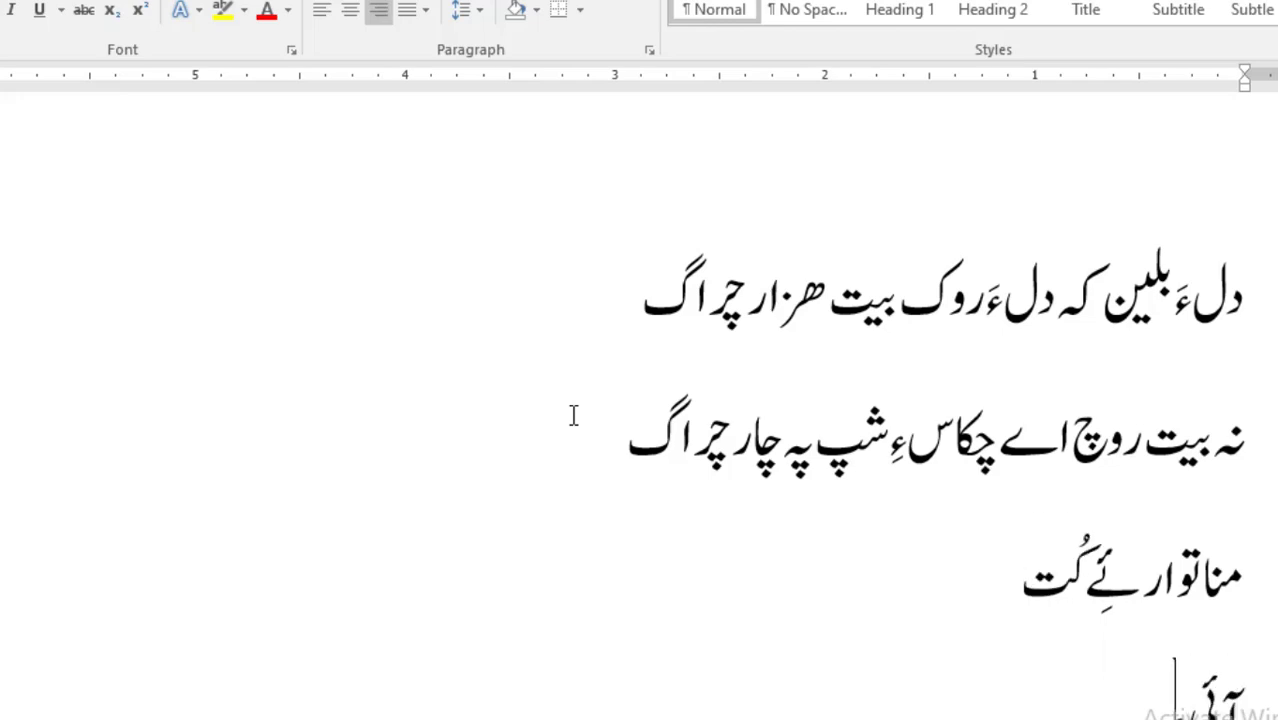
text(ُشت ئِ)
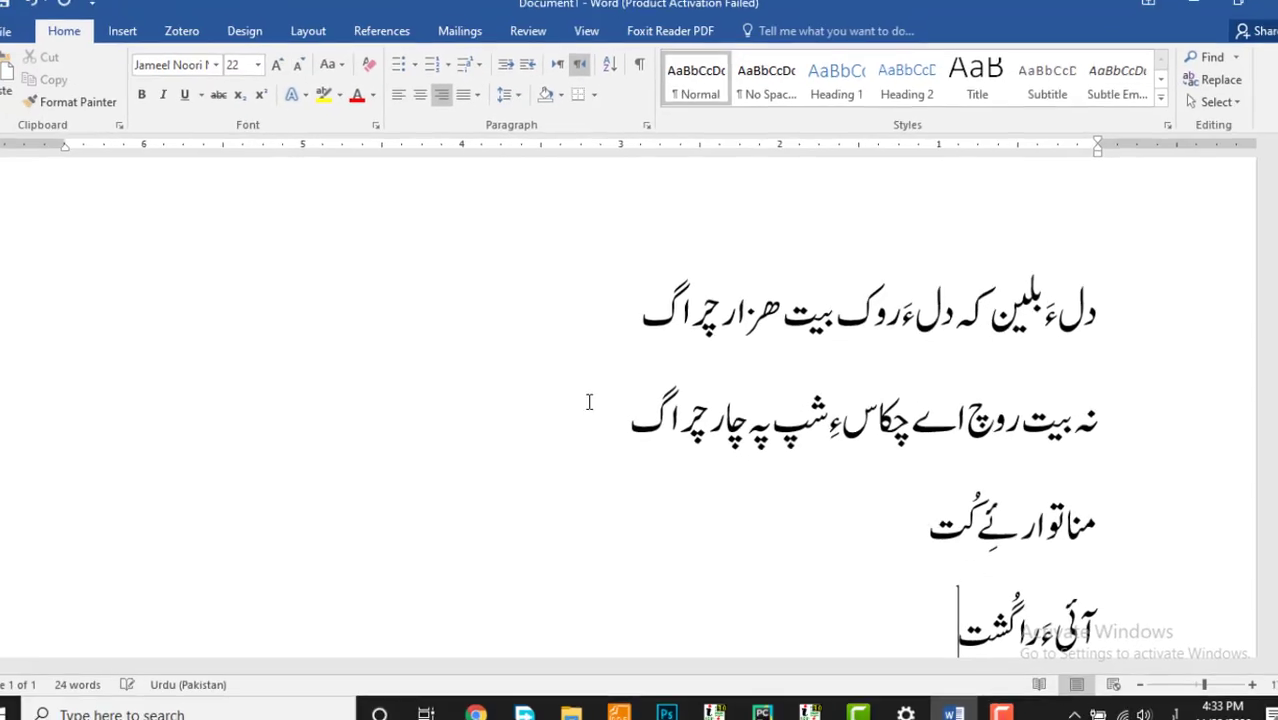
text(ے)
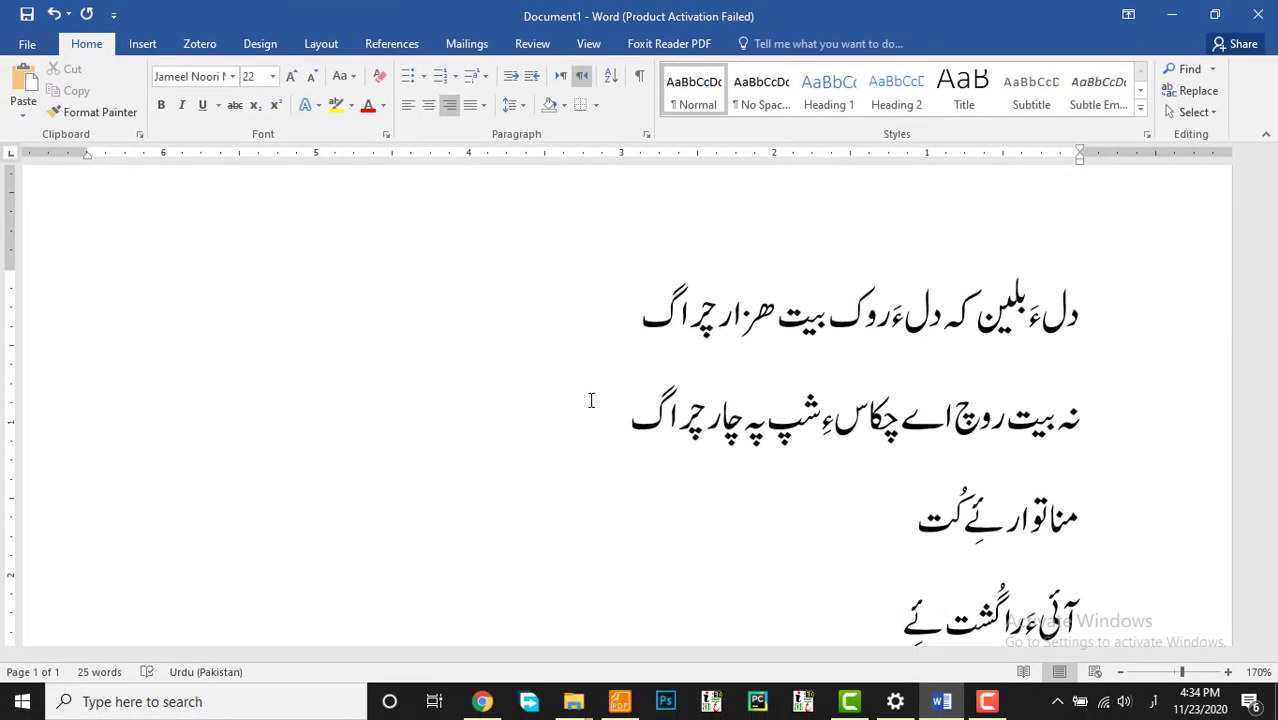
scroll(793, 508, down, 2)
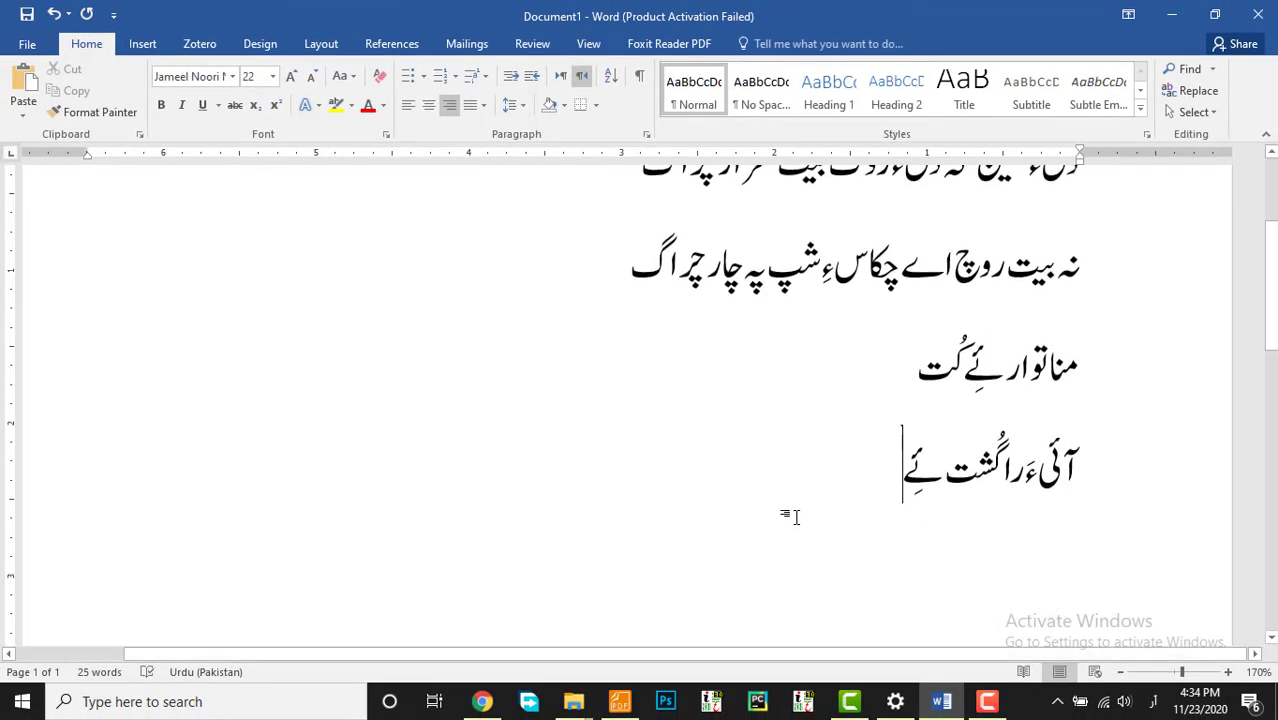
key(Return)
Step: Start a new empty line after the end of verse line four
drag(959, 383, 1001, 372)
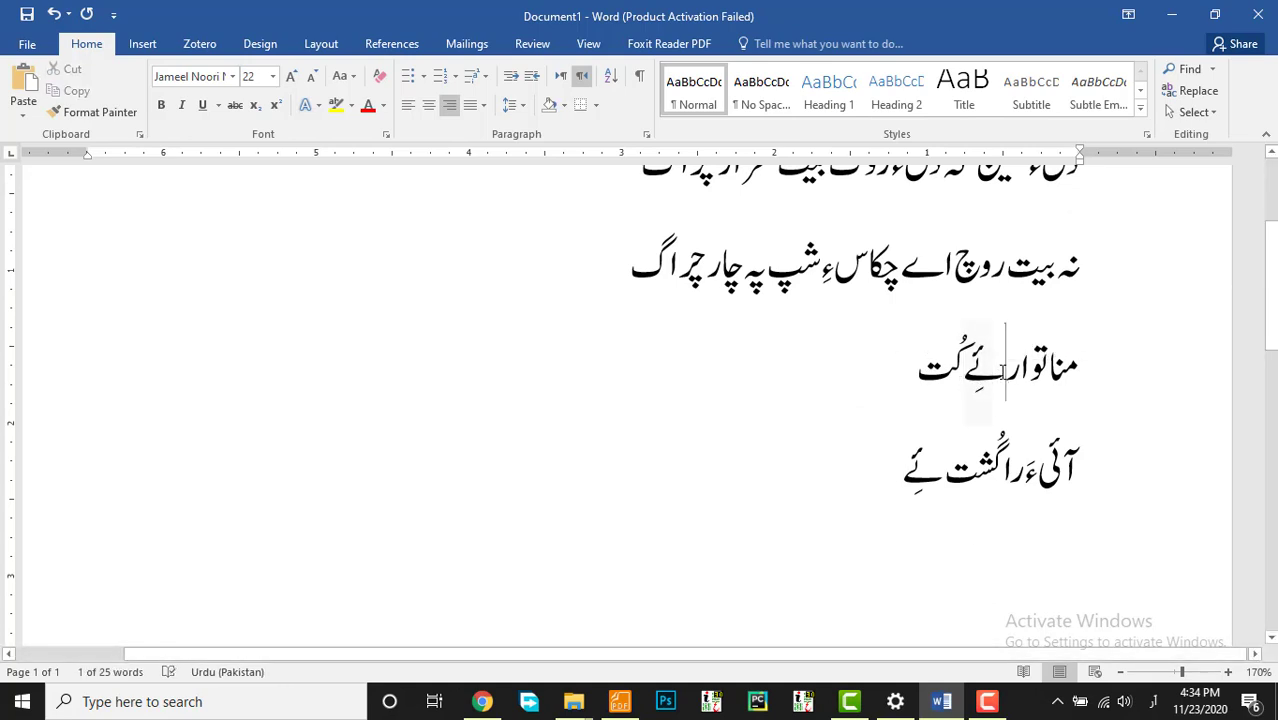
click(1001, 372)
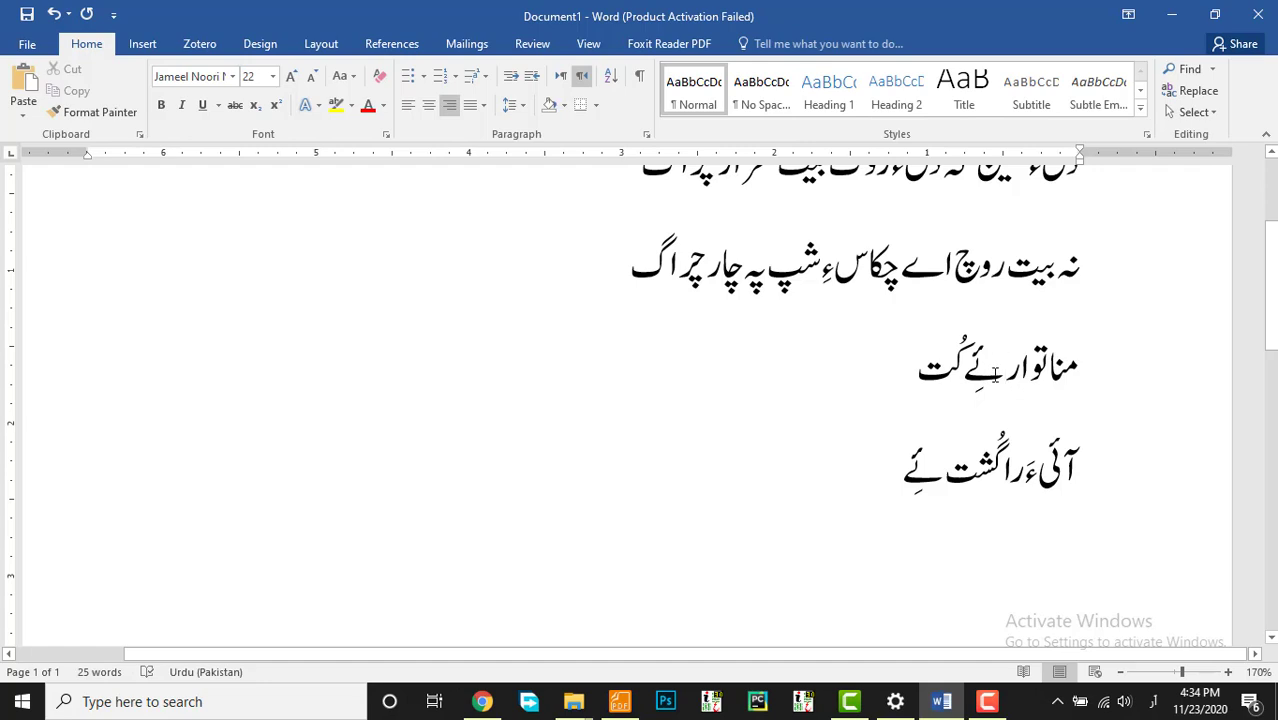
click(886, 474)
key(Return)
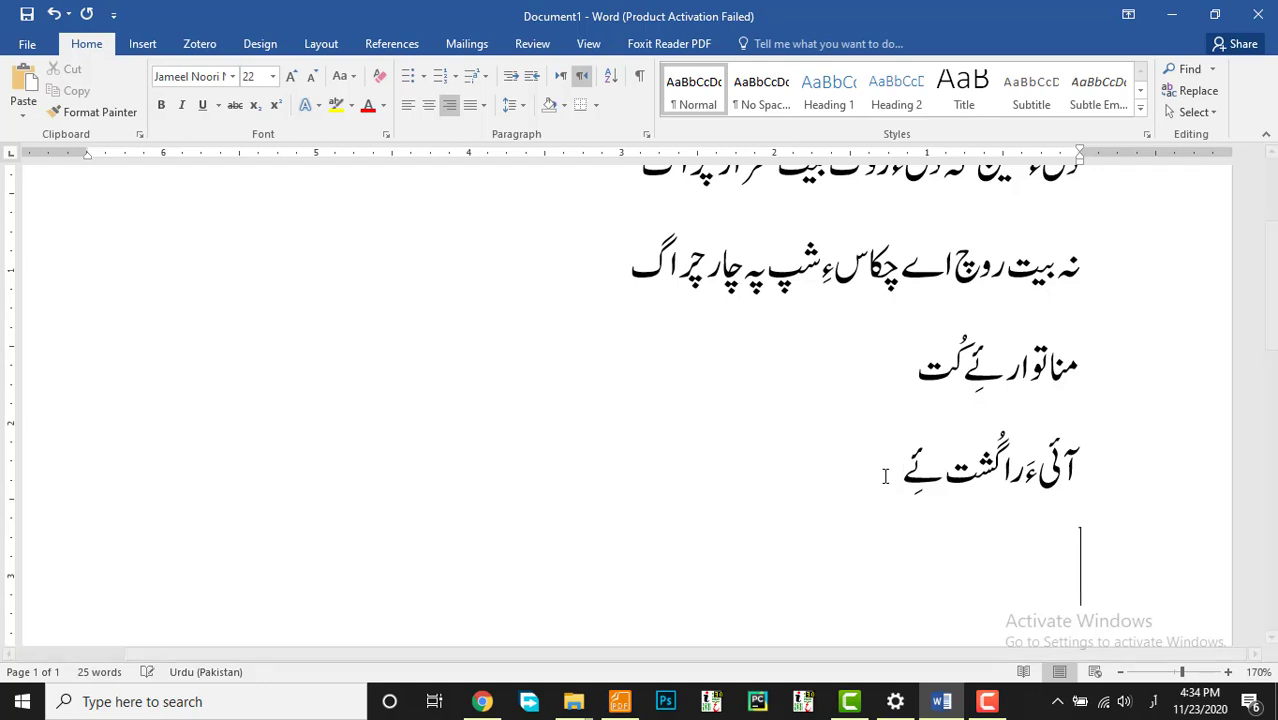
Step: Choose the Balochi Nastalik font for the new line
scroll(883, 365, up, 4)
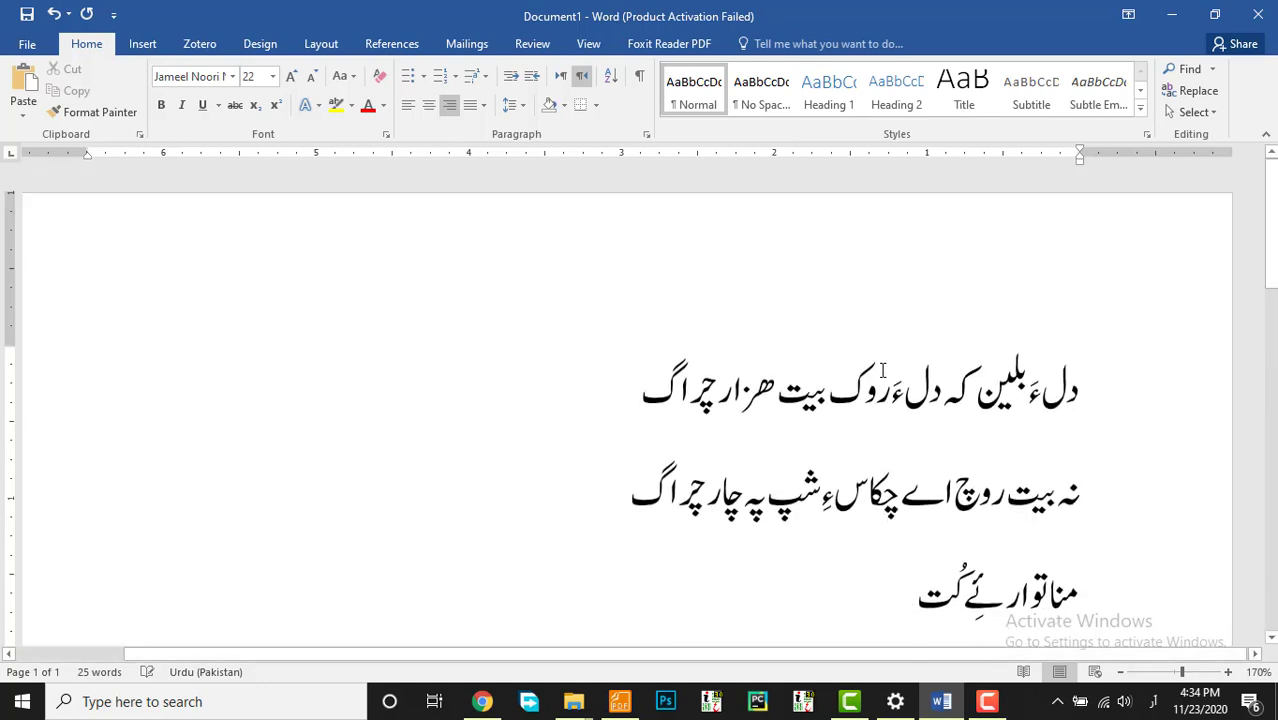
scroll(888, 408, down, 1)
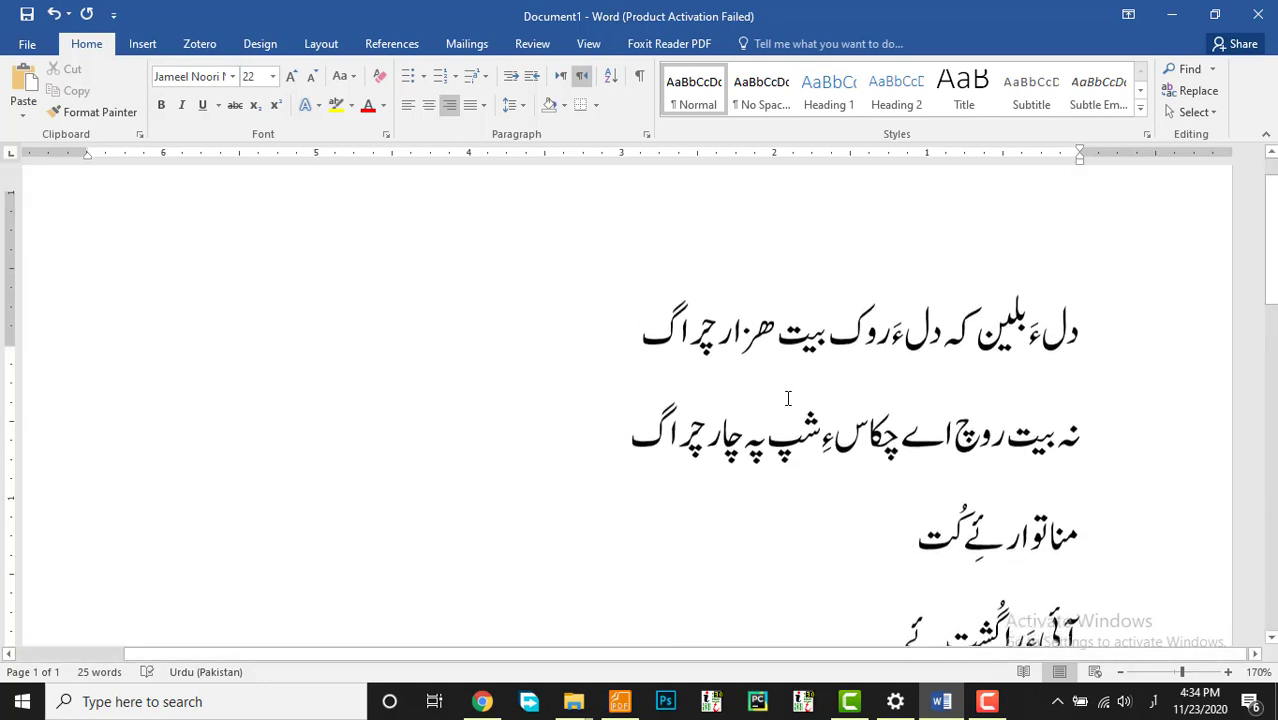
scroll(800, 399, down, 3)
scroll(900, 404, down, 1)
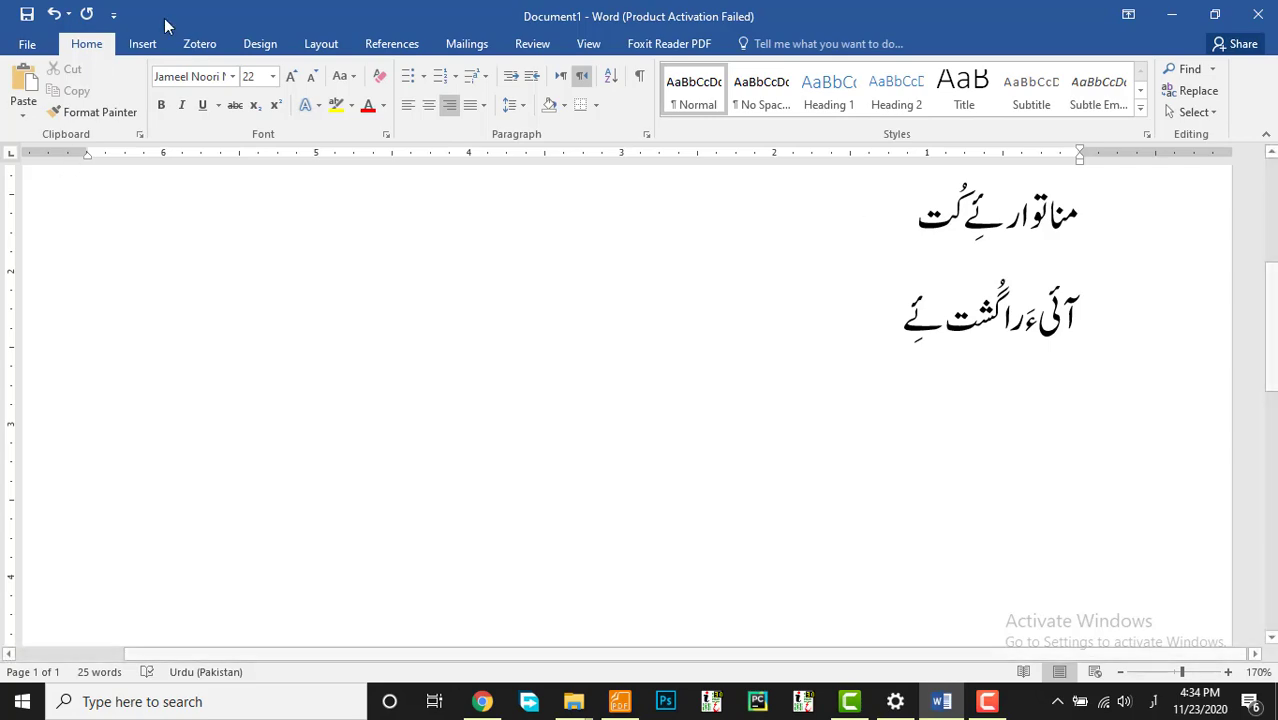
click(235, 80)
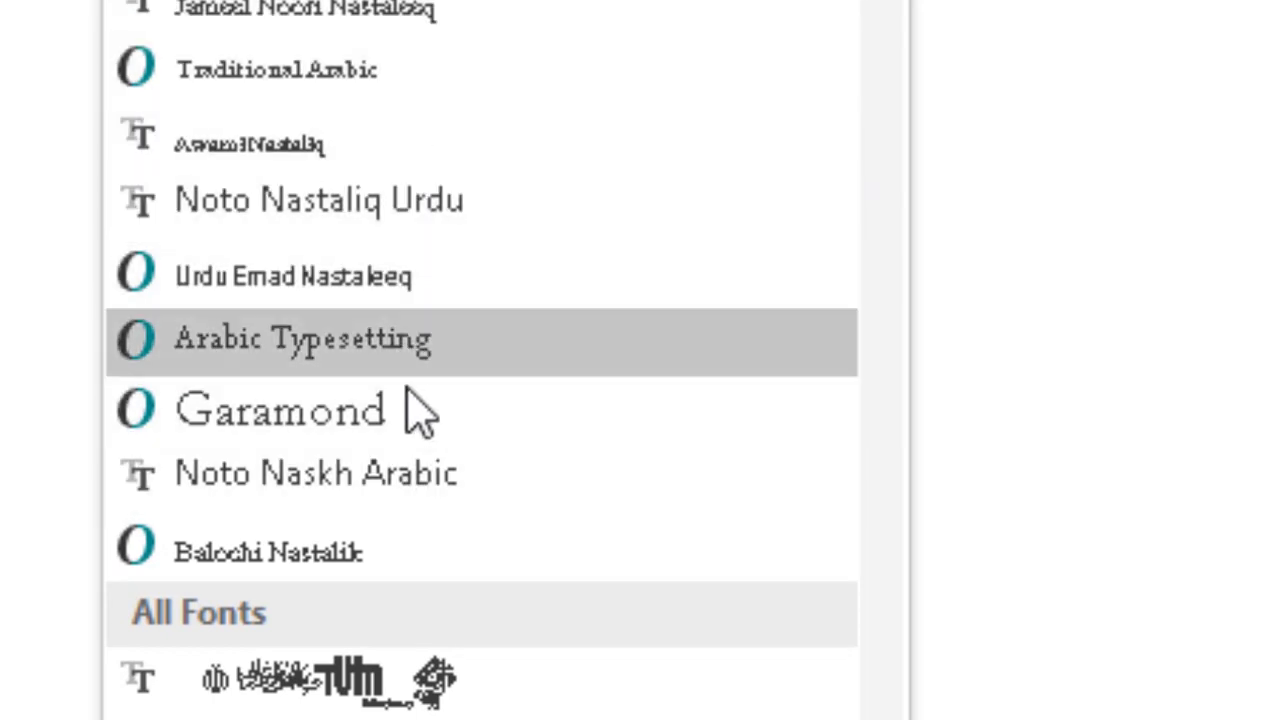
click(412, 532)
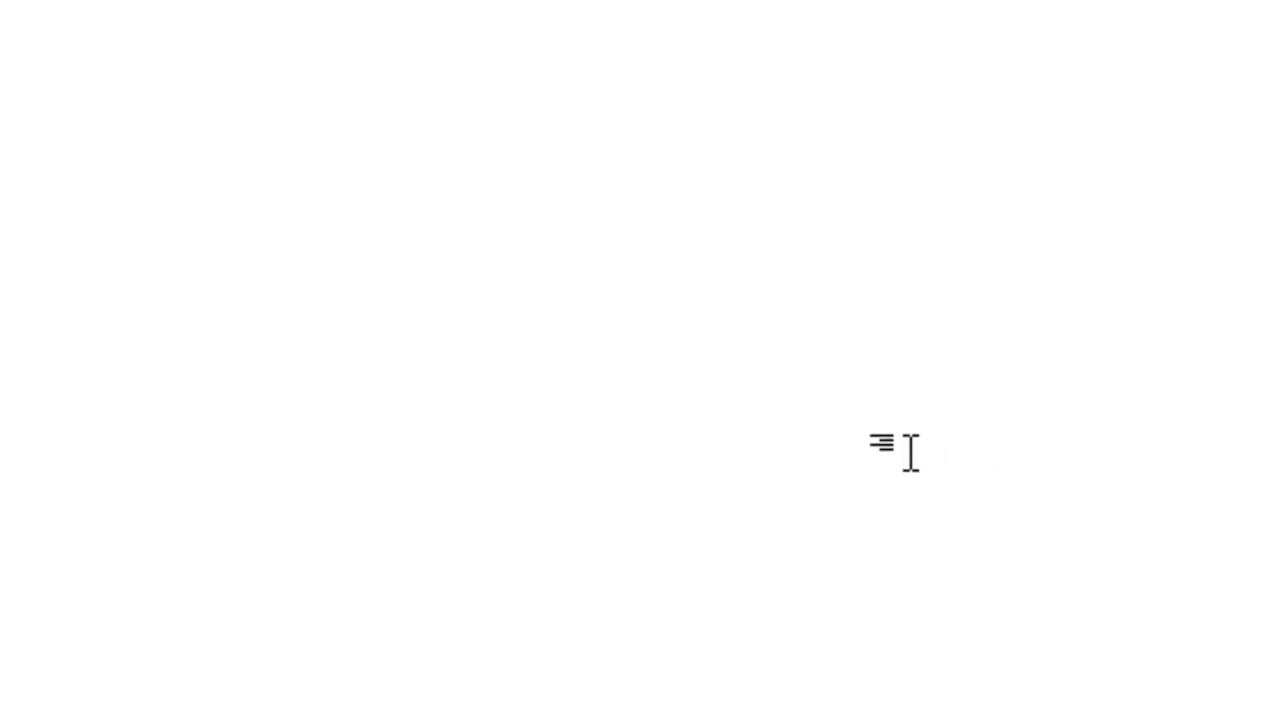
Step: Type 'مناتوارئے کُت' in Balochi Nastalik and begin the next line with 'آئی…اگُشت یَے'
text(مناتوارئِ کُت)
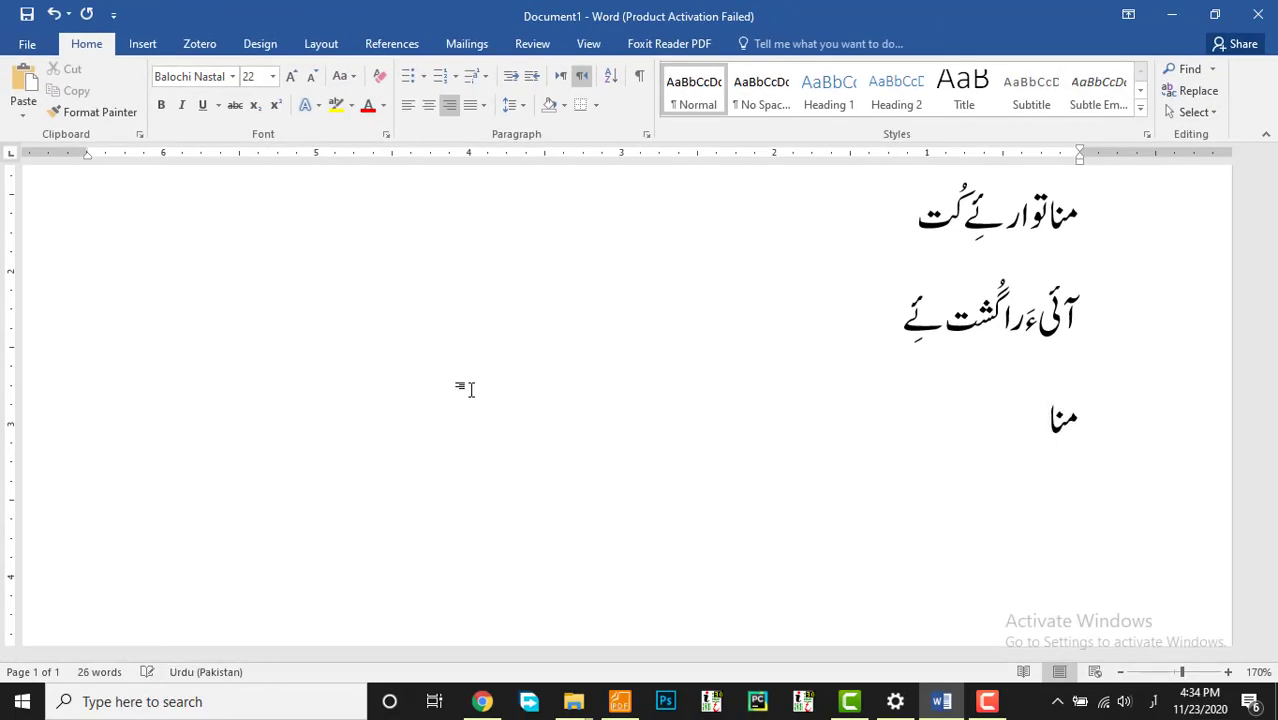
text(ئے ک)
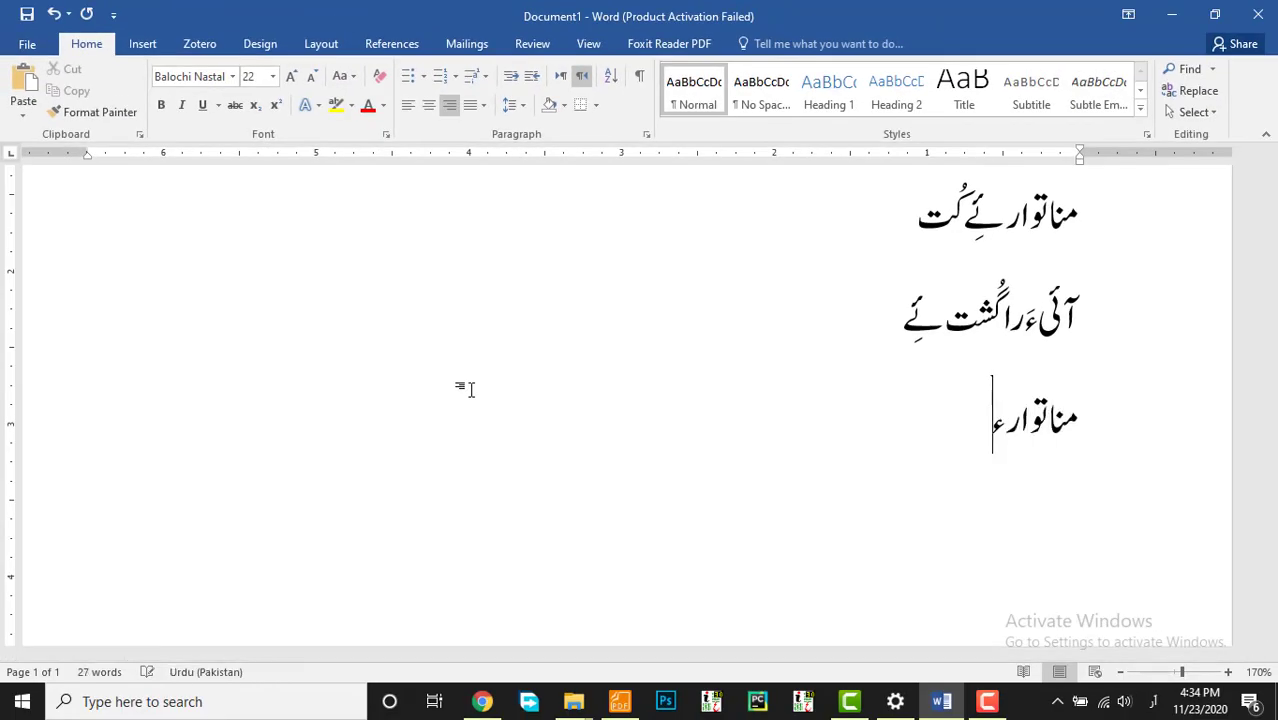
text(ُت)
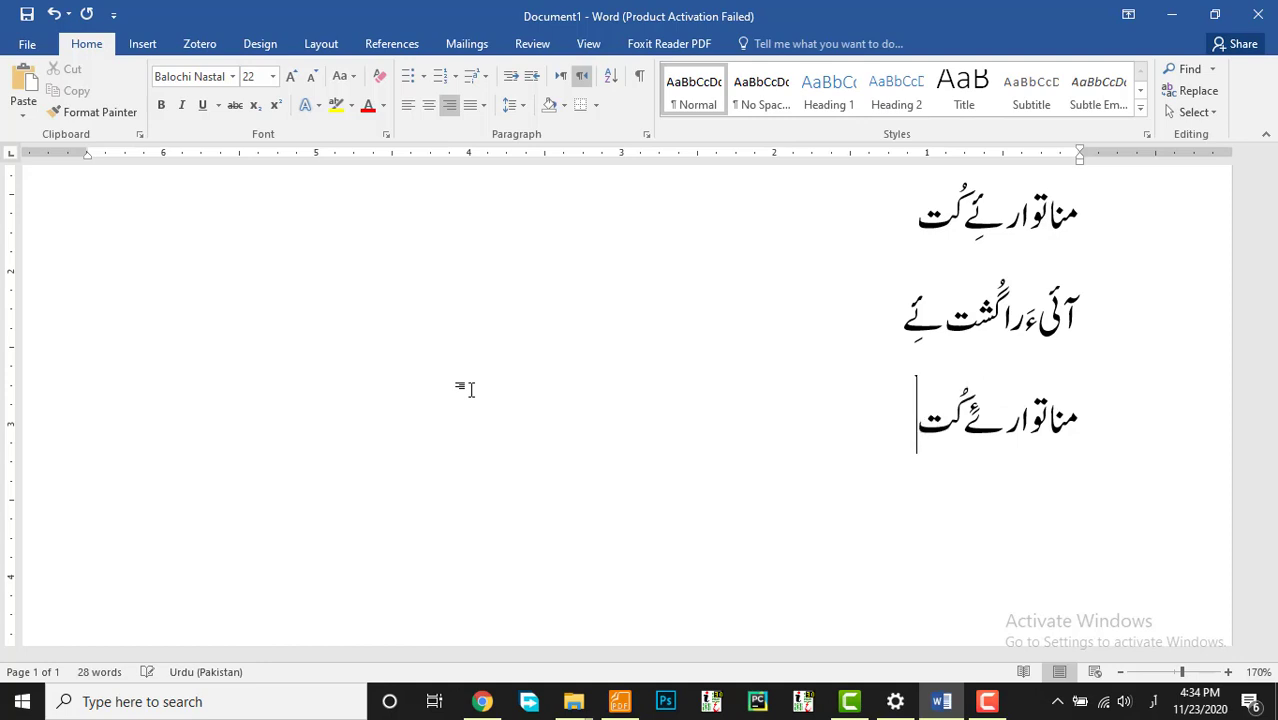
key(Return)
text(آئیڑ)
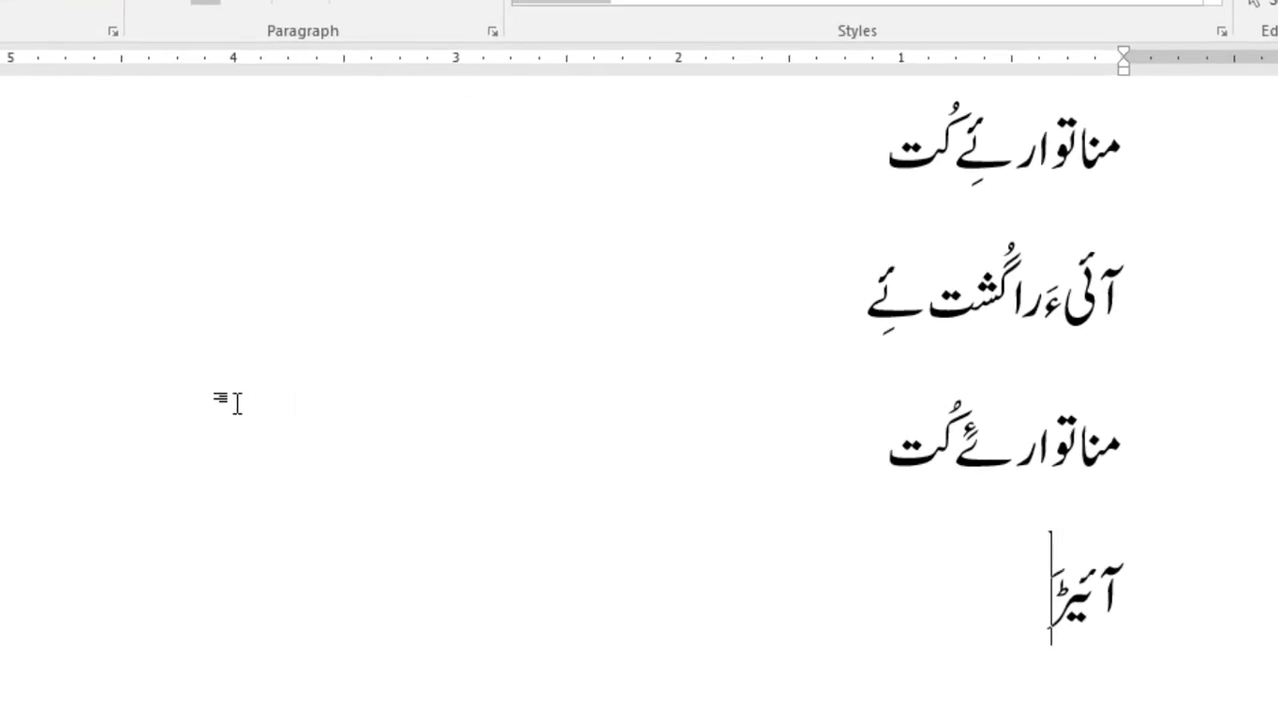
key(BackSpace)
key(BackSpace)
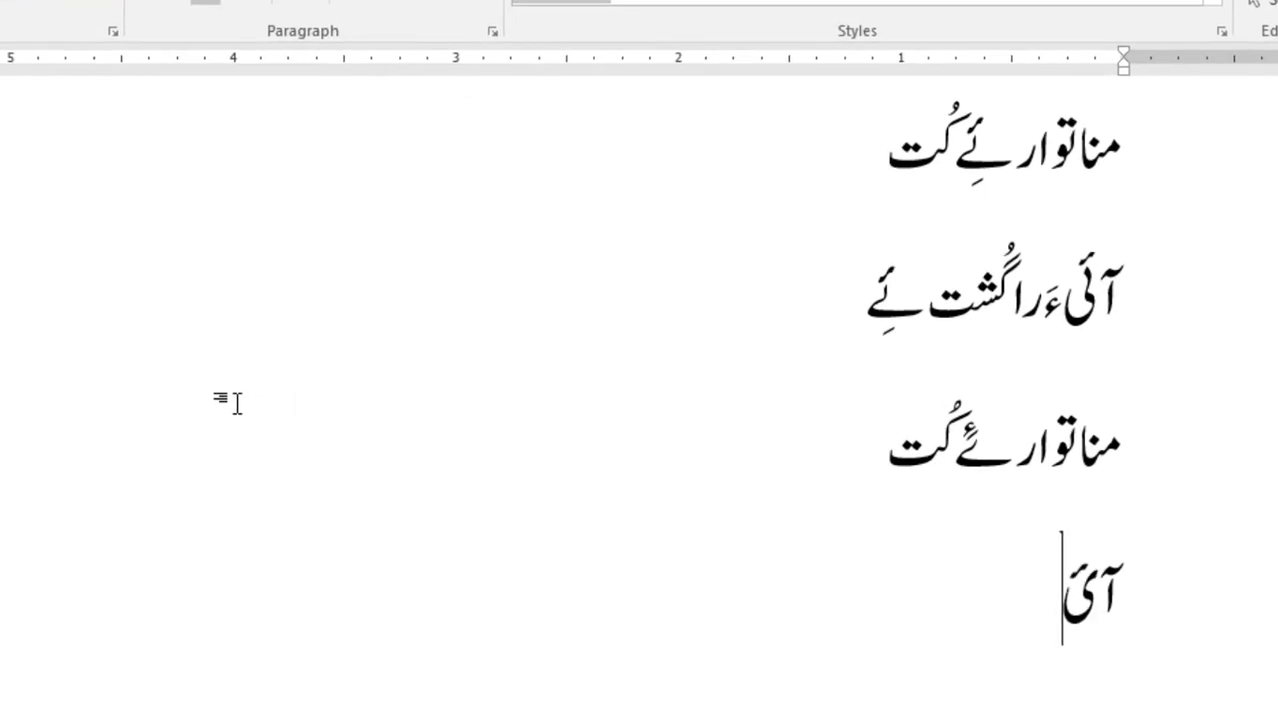
text(یءَراگ)
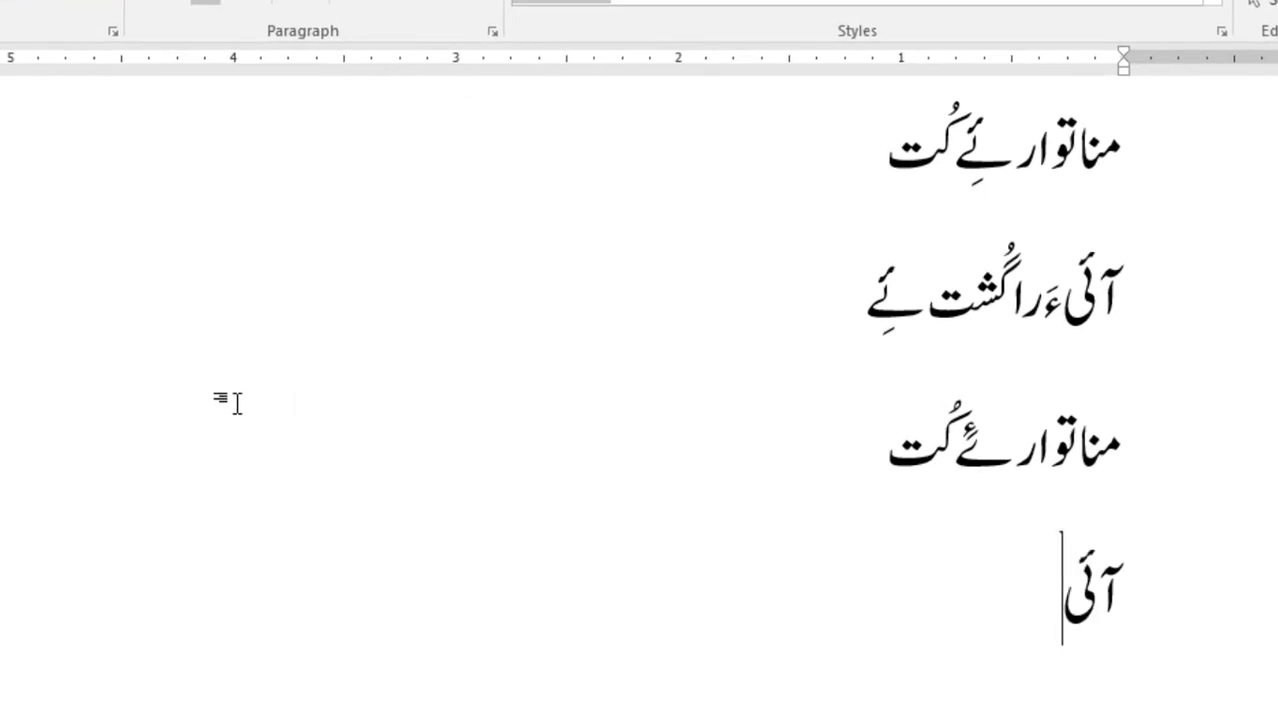
text(ُشت یَ)
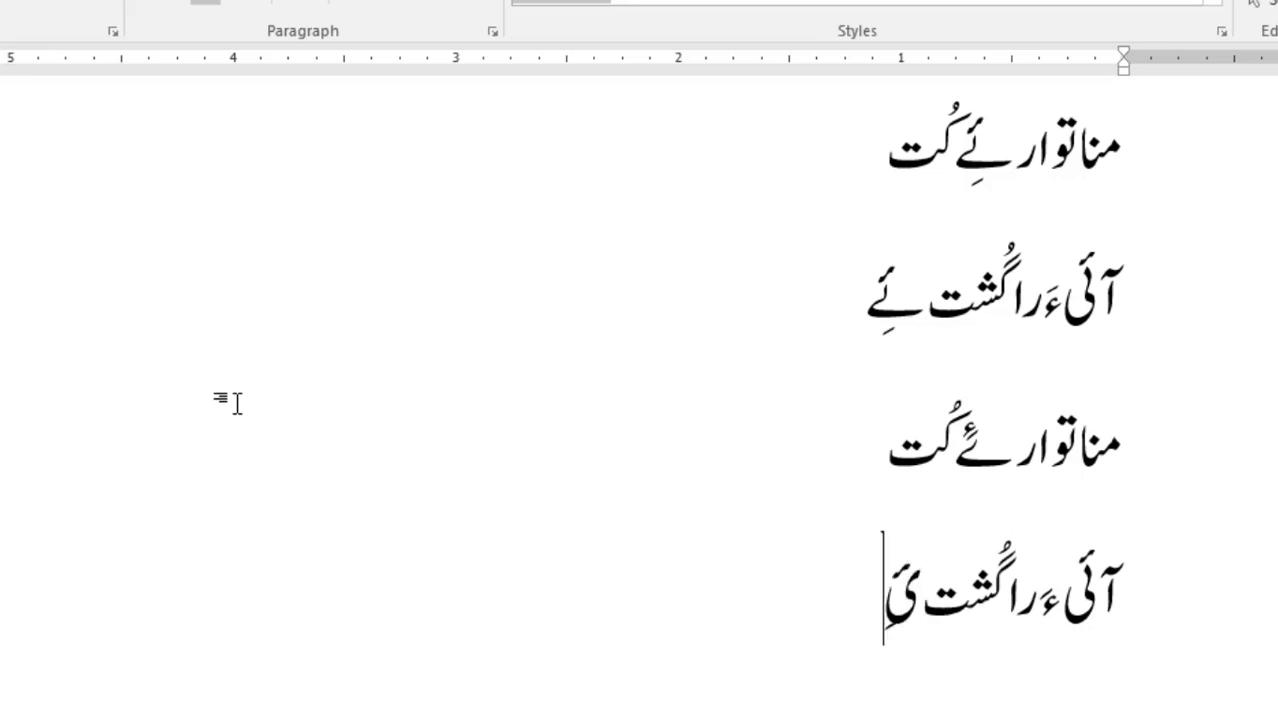
text(ے)
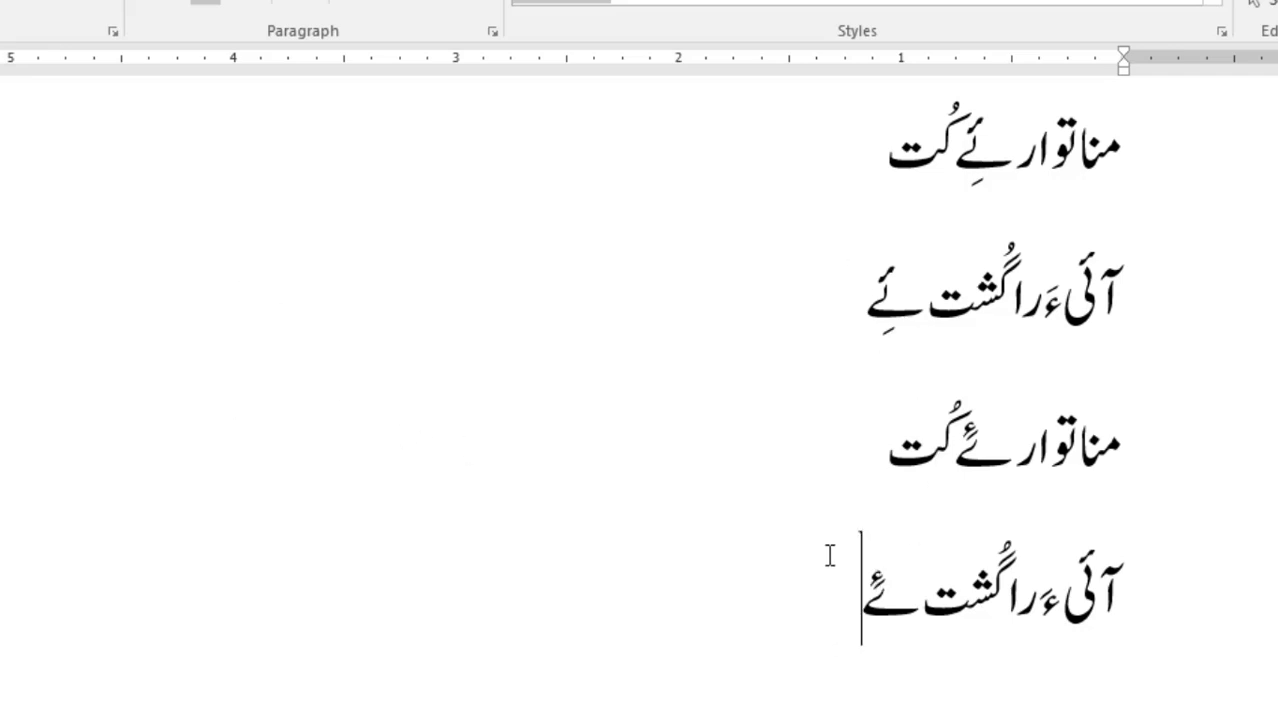
Step: Select the last two verse lines and open the font list to pick Balochi Nastalik
drag(850, 607, 1145, 485)
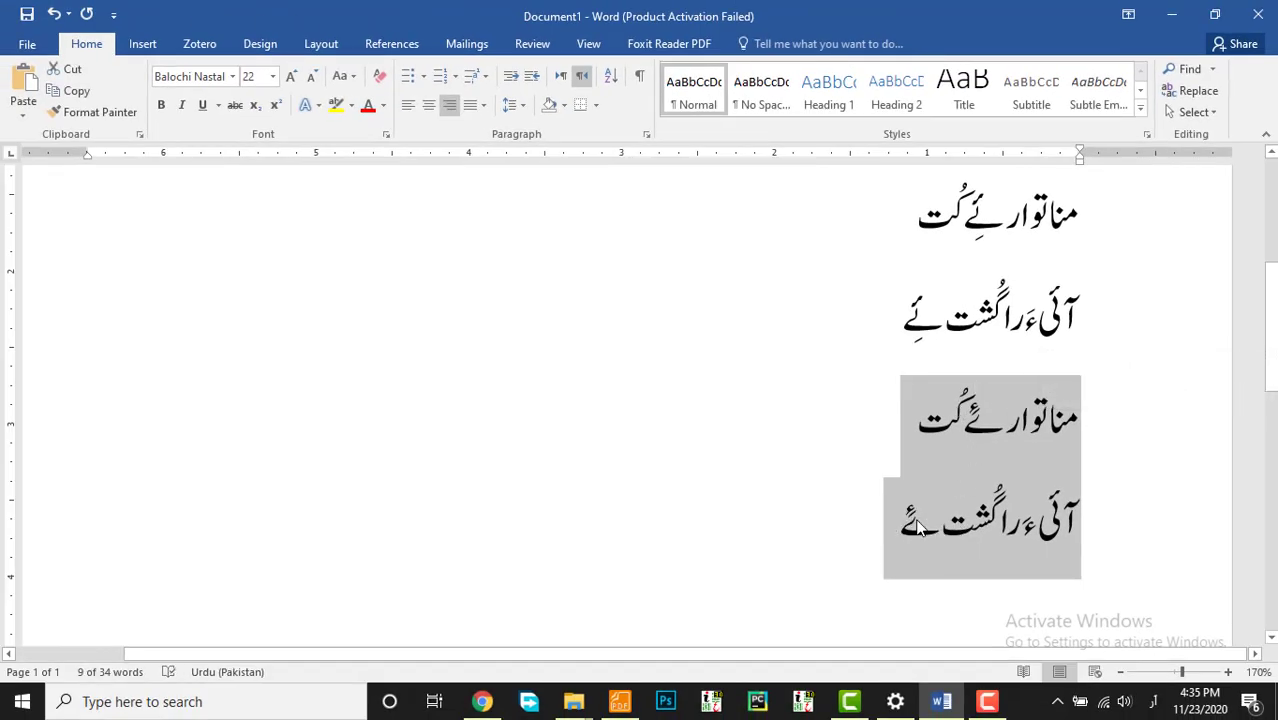
click(232, 77)
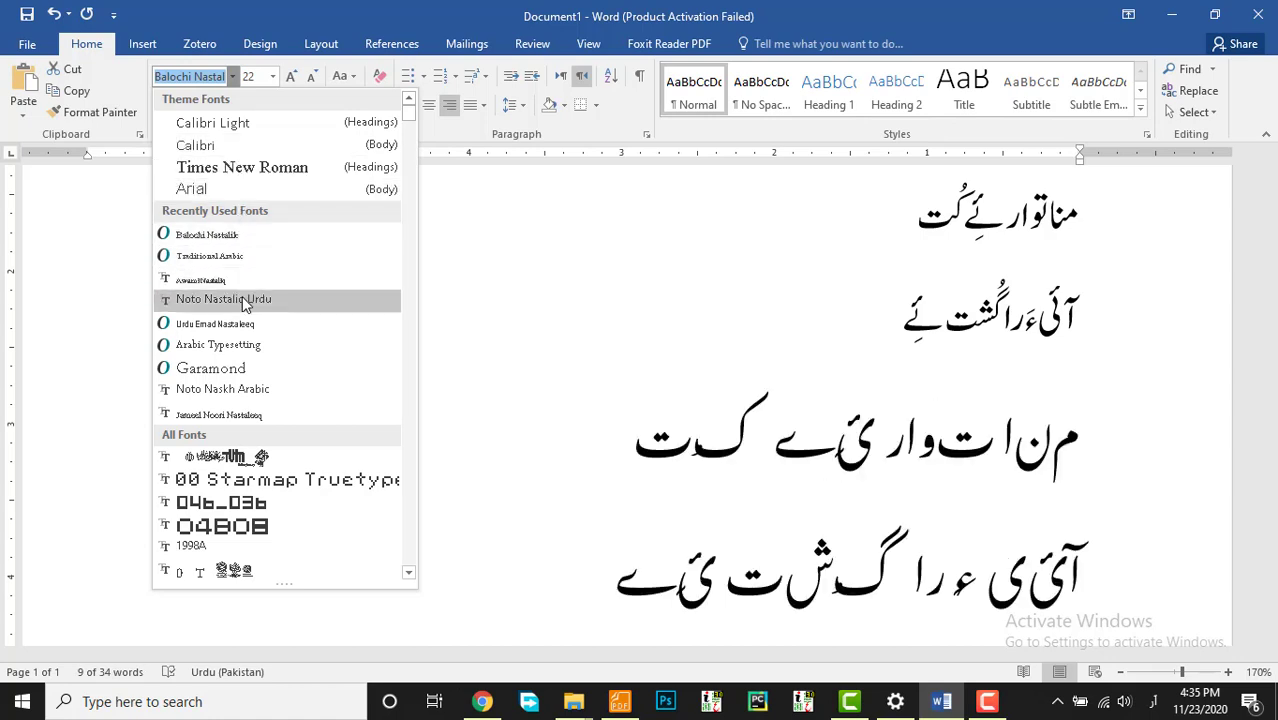
click(260, 245)
scroll(864, 481, up, 5)
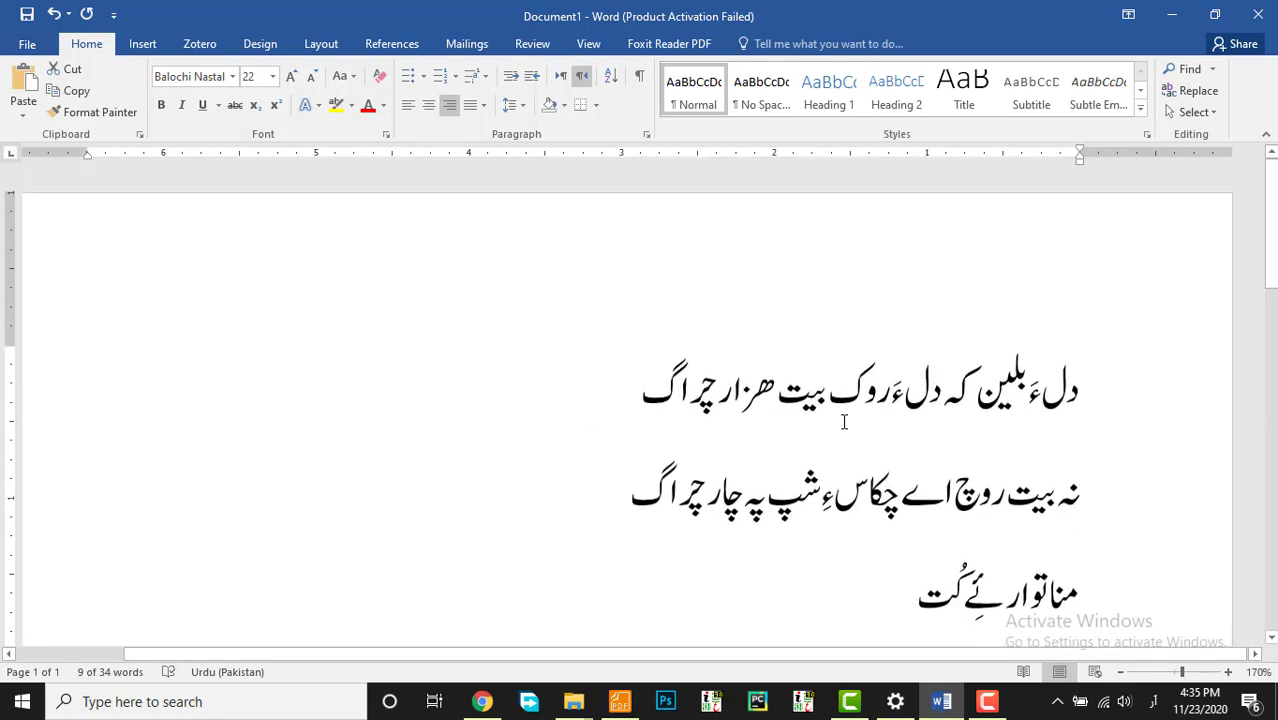
scroll(844, 421, down, 1)
scroll(601, 399, down, 4)
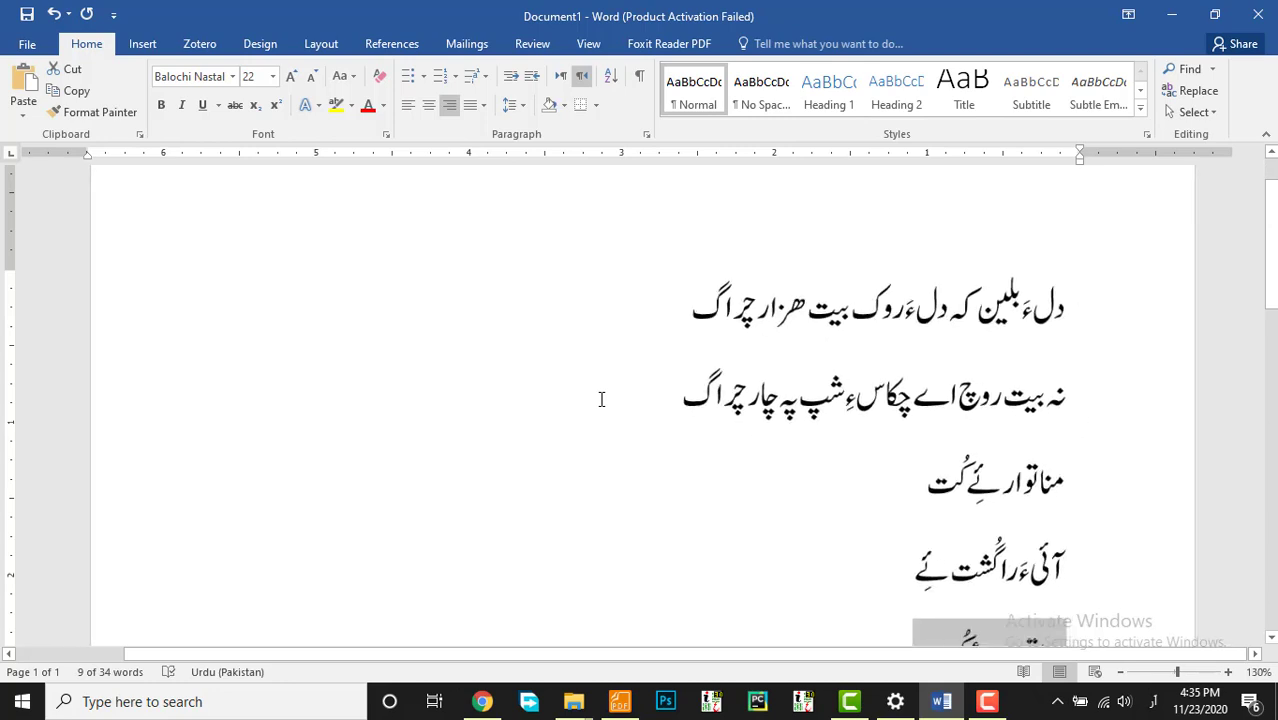
scroll(885, 458, up, 2)
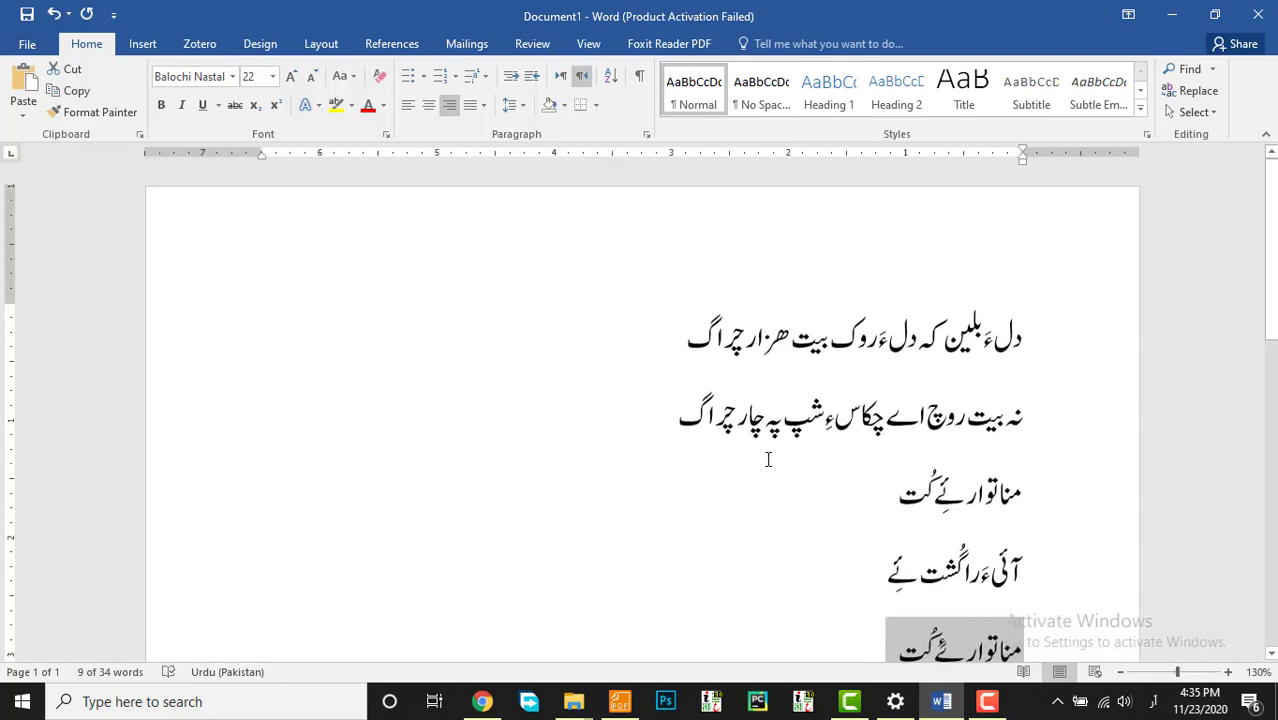
scroll(770, 374, down, 4)
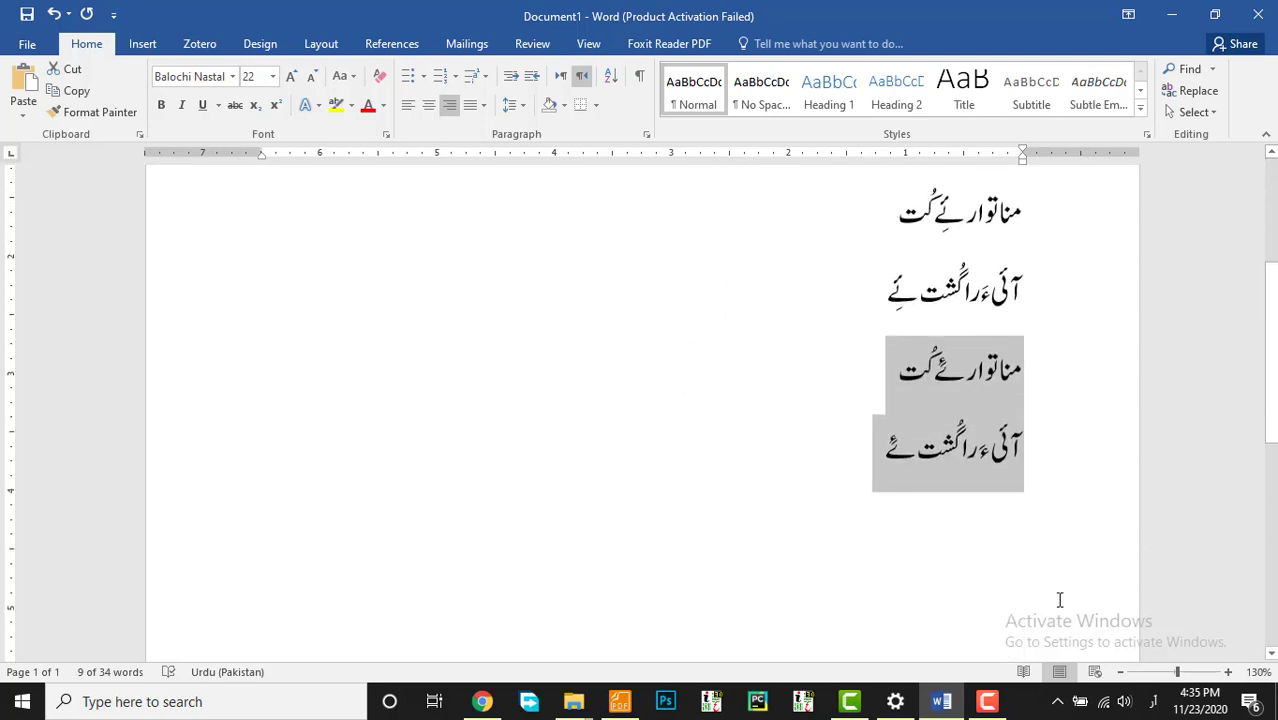
scroll(862, 494, up, 1)
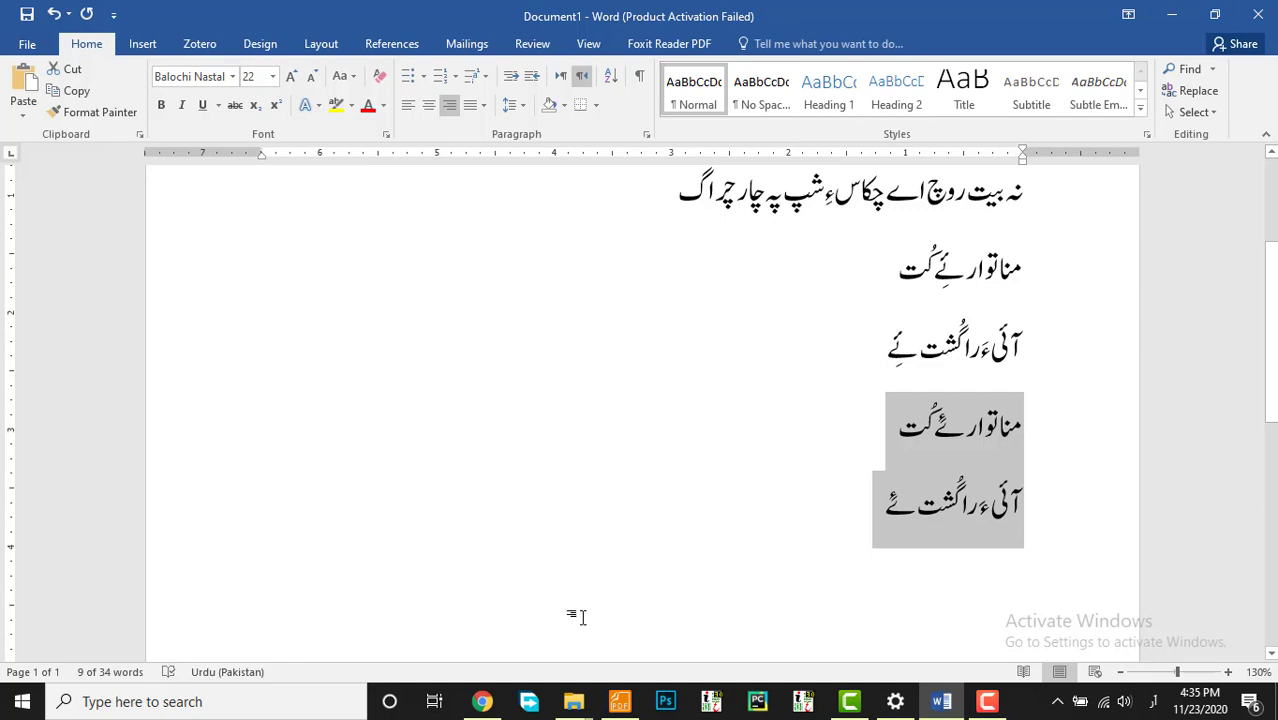
scroll(711, 452, up, 2)
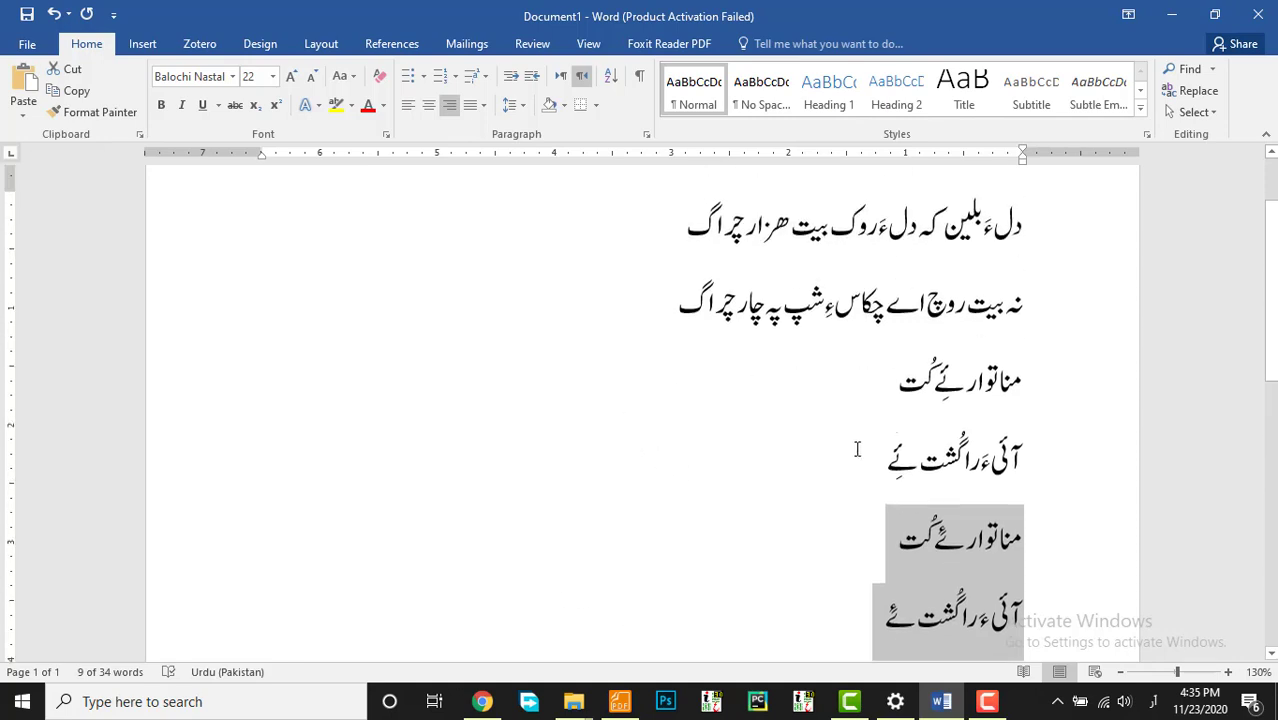
scroll(685, 408, up, 2)
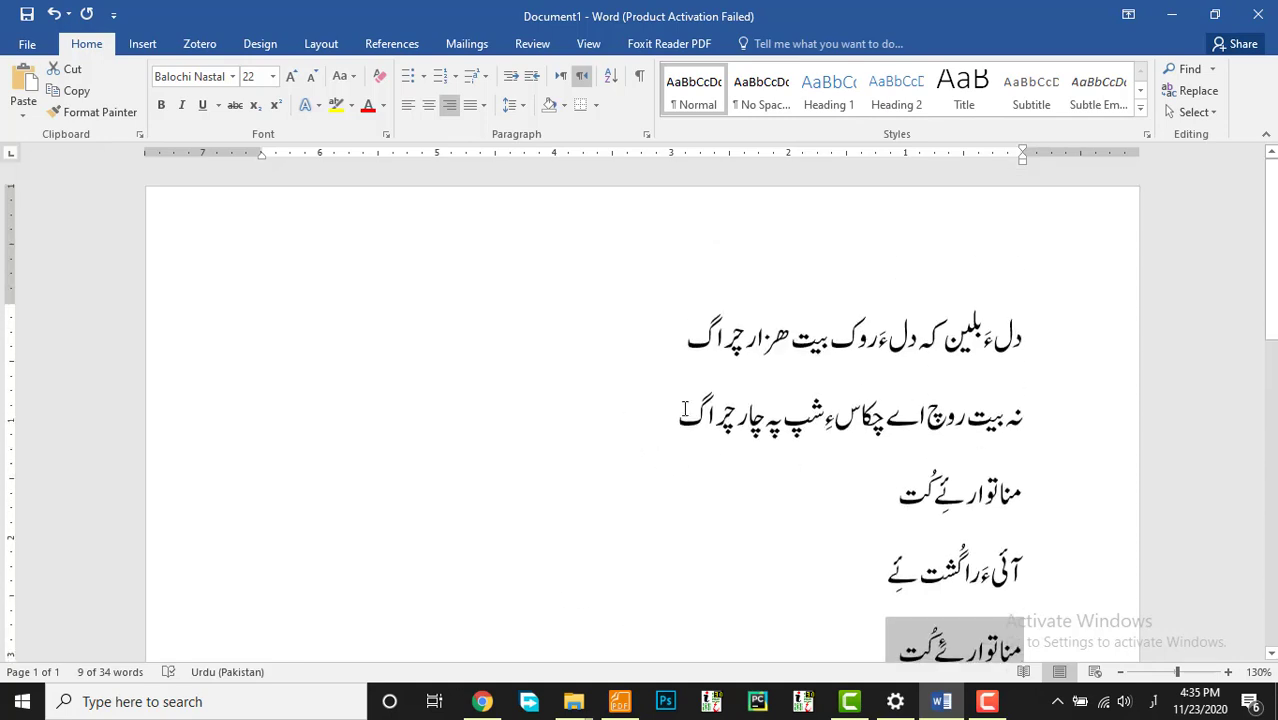
scroll(685, 408, down, 4)
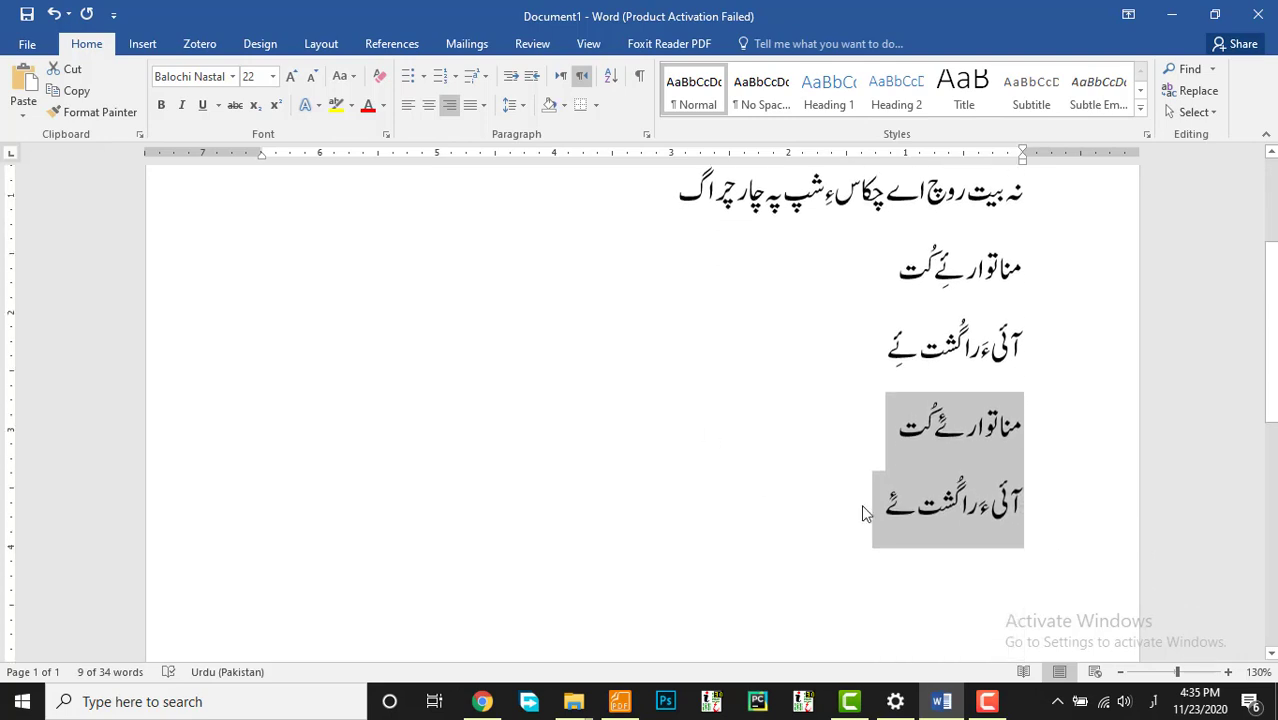
click(832, 505)
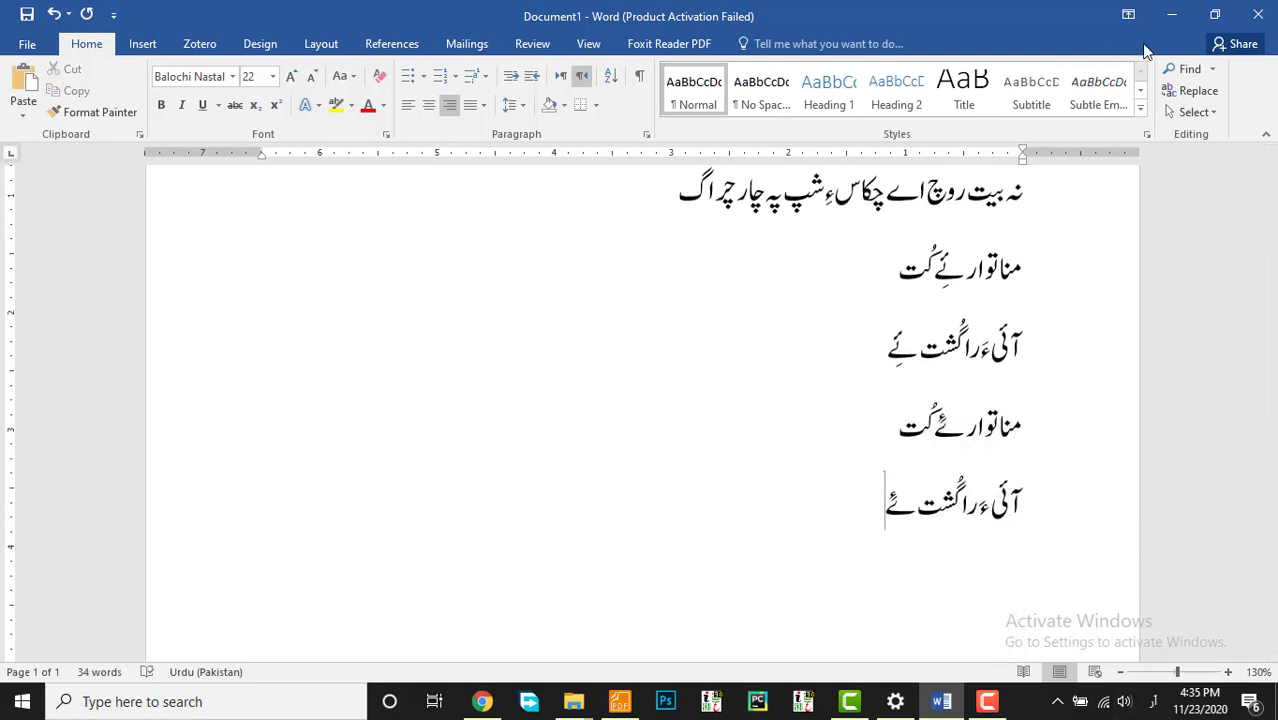
Step: In the Balochi in MS Word folder, refresh and open Fonts for Balochi and Urdu Writing
click(1171, 17)
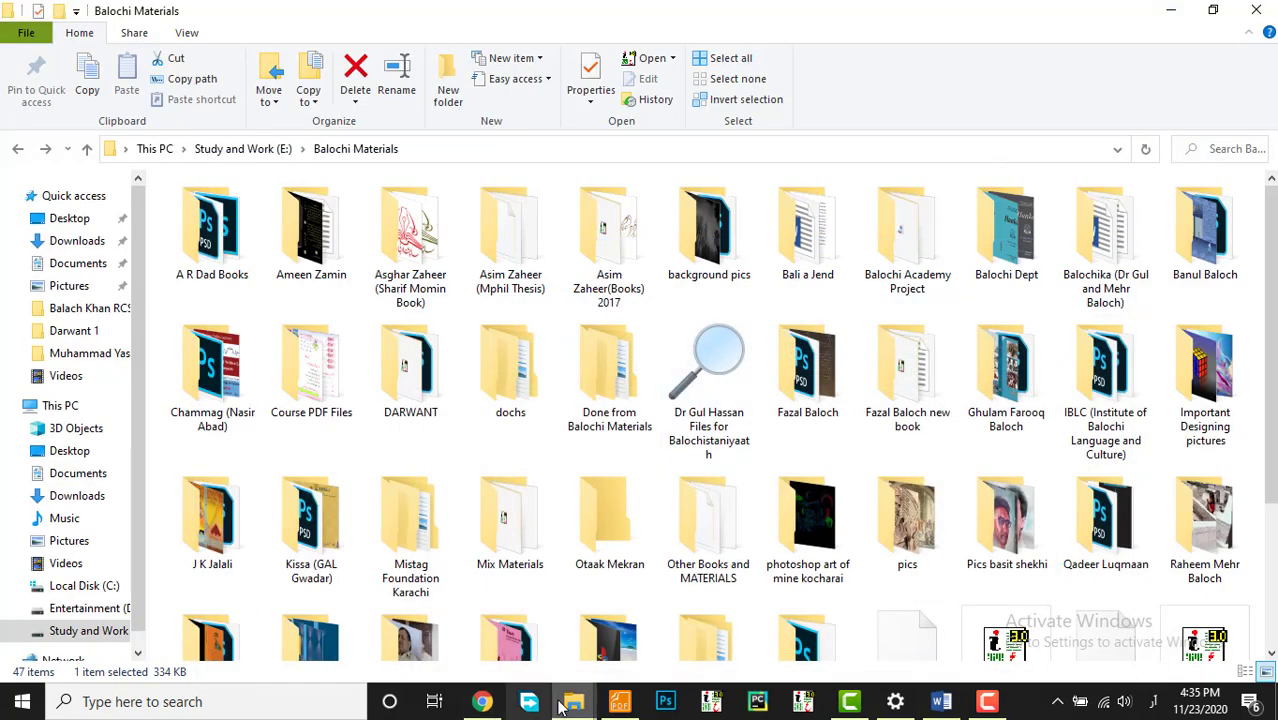
mouse_move(577, 706)
mouse_move(422, 611)
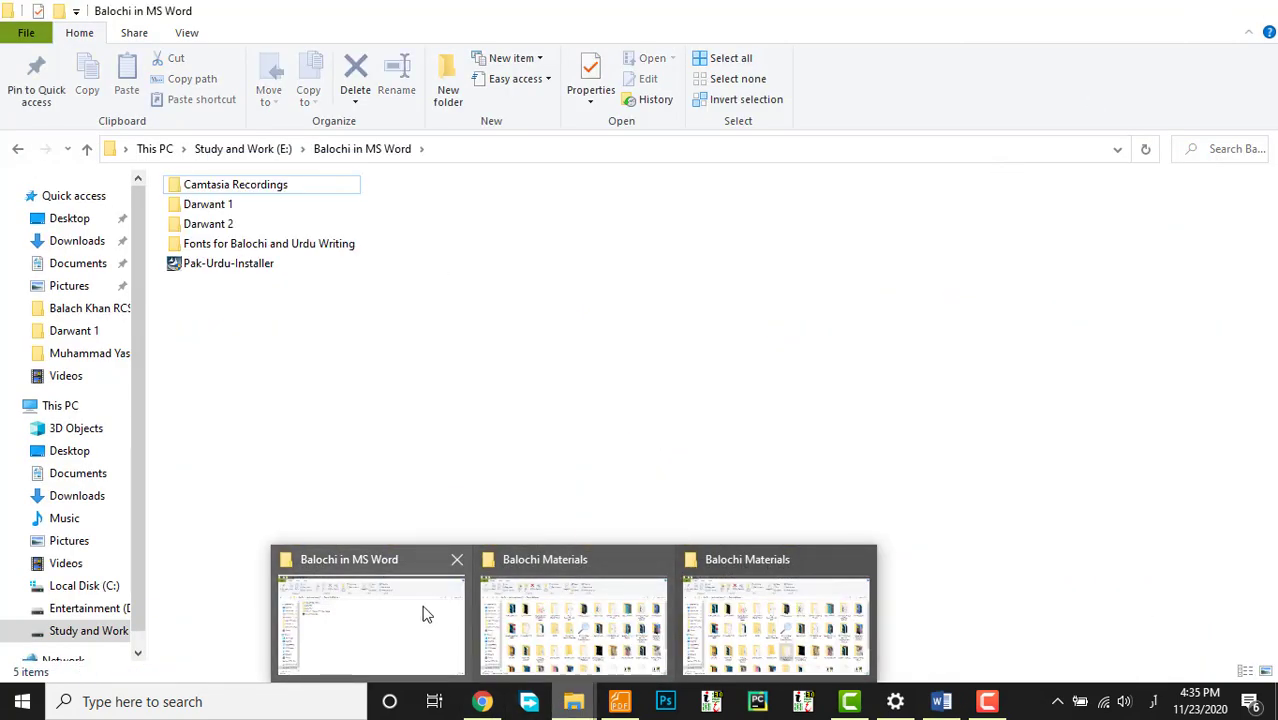
click(421, 637)
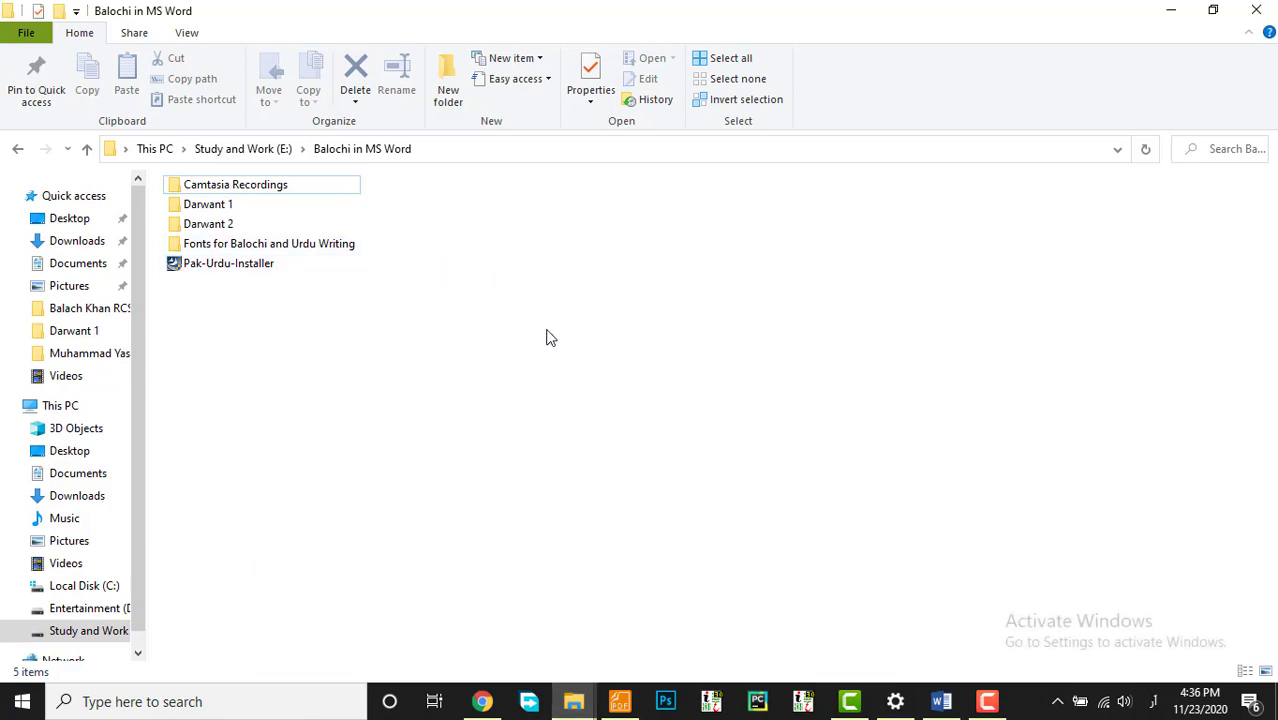
right_click(538, 288)
click(585, 362)
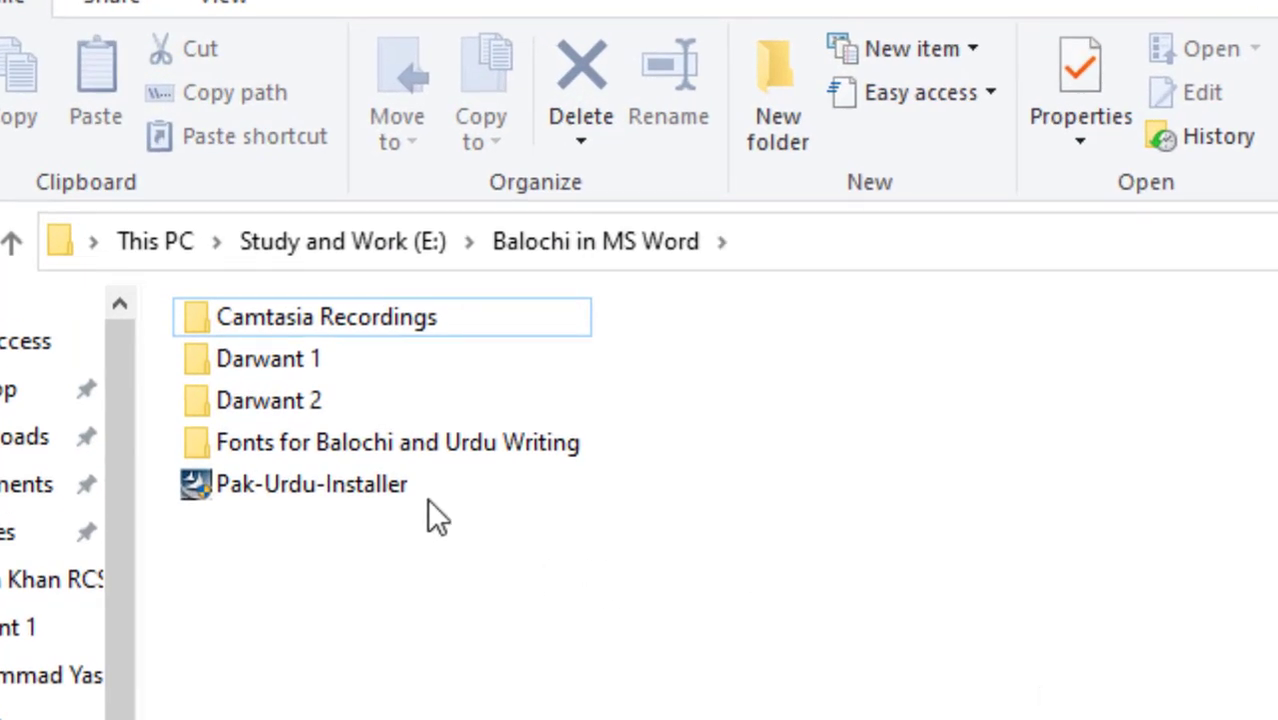
double_click(448, 450)
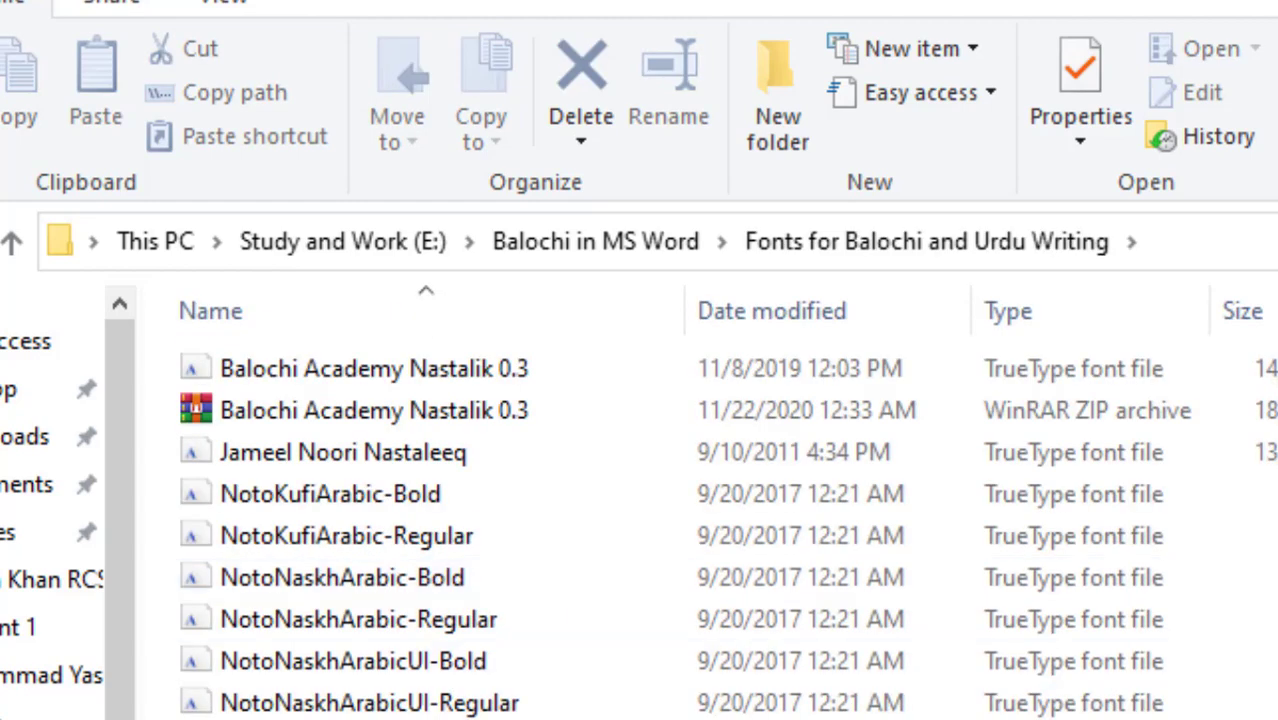
Step: Install the Balochi Academy Nastalik 0.3 font from its preview, then return to Word
click(413, 373)
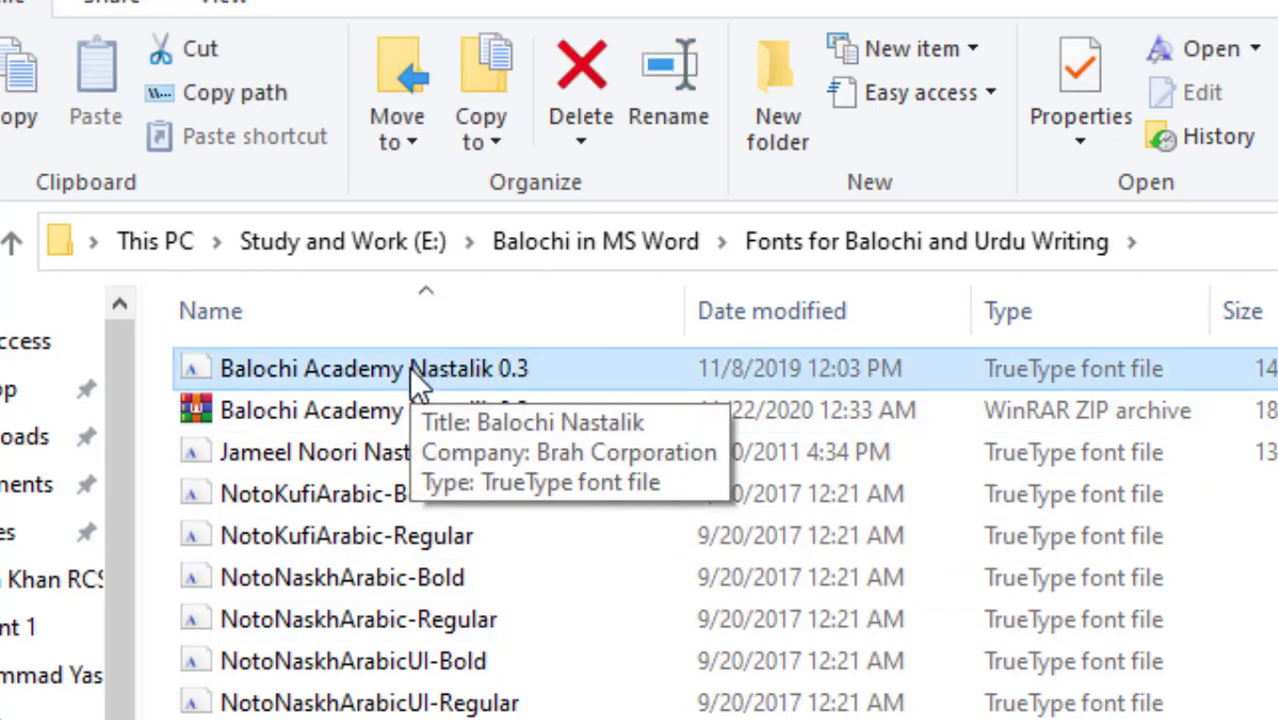
click(490, 716)
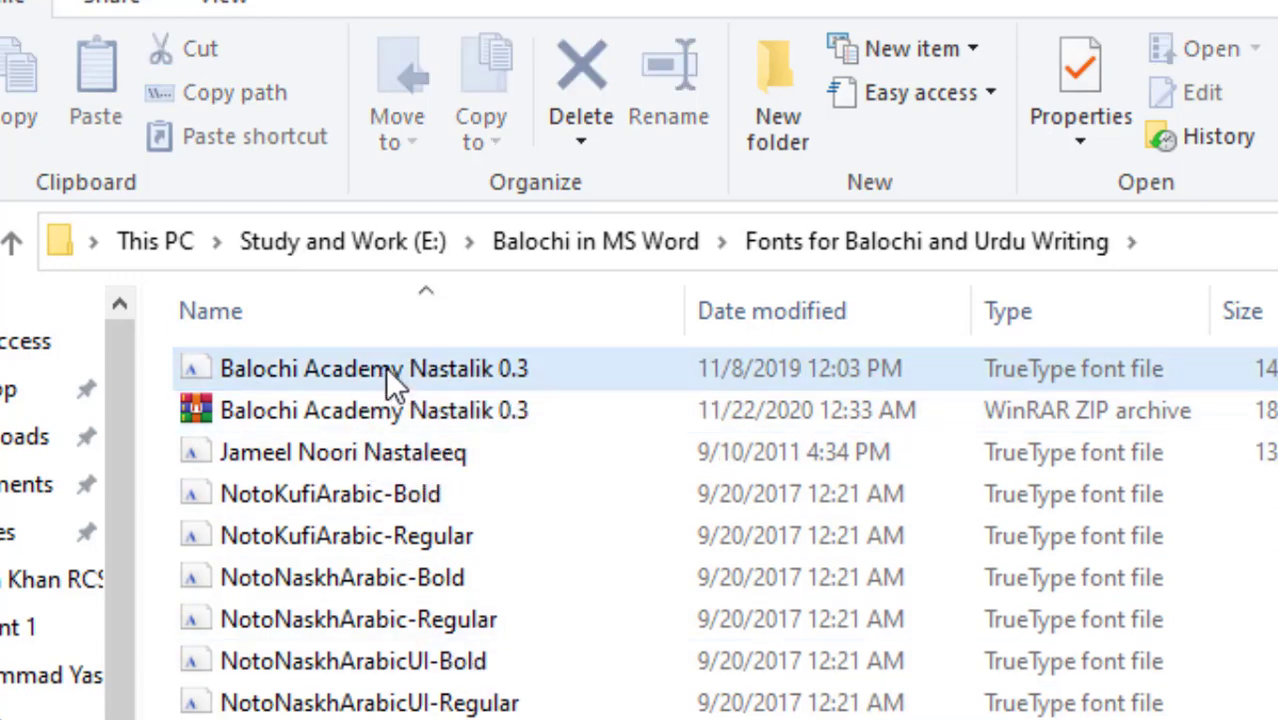
click(391, 358)
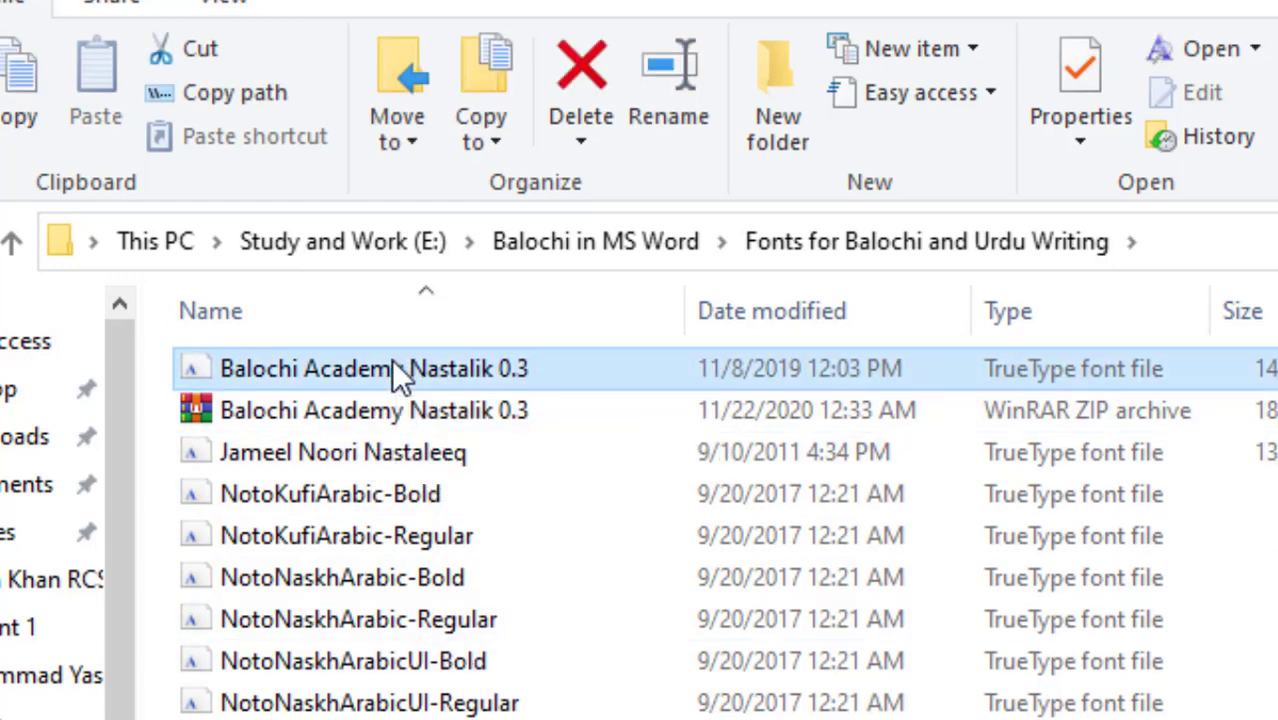
double_click(392, 362)
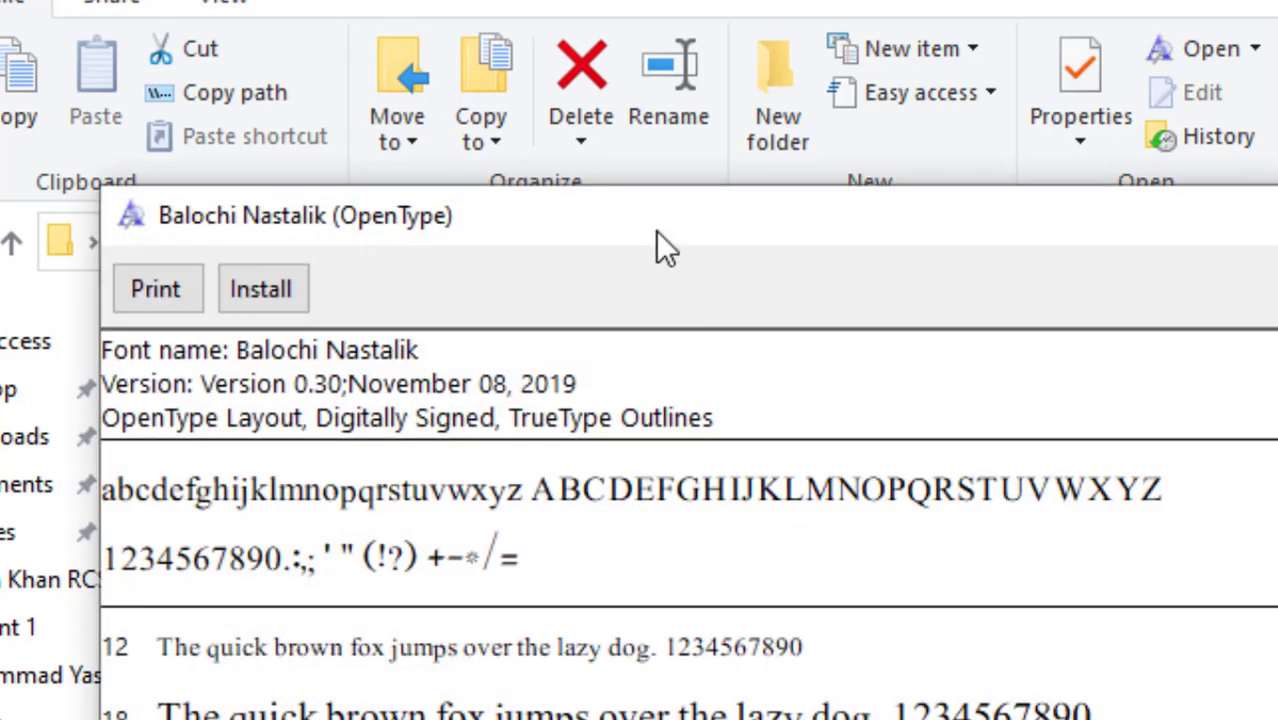
drag(656, 231, 723, 50)
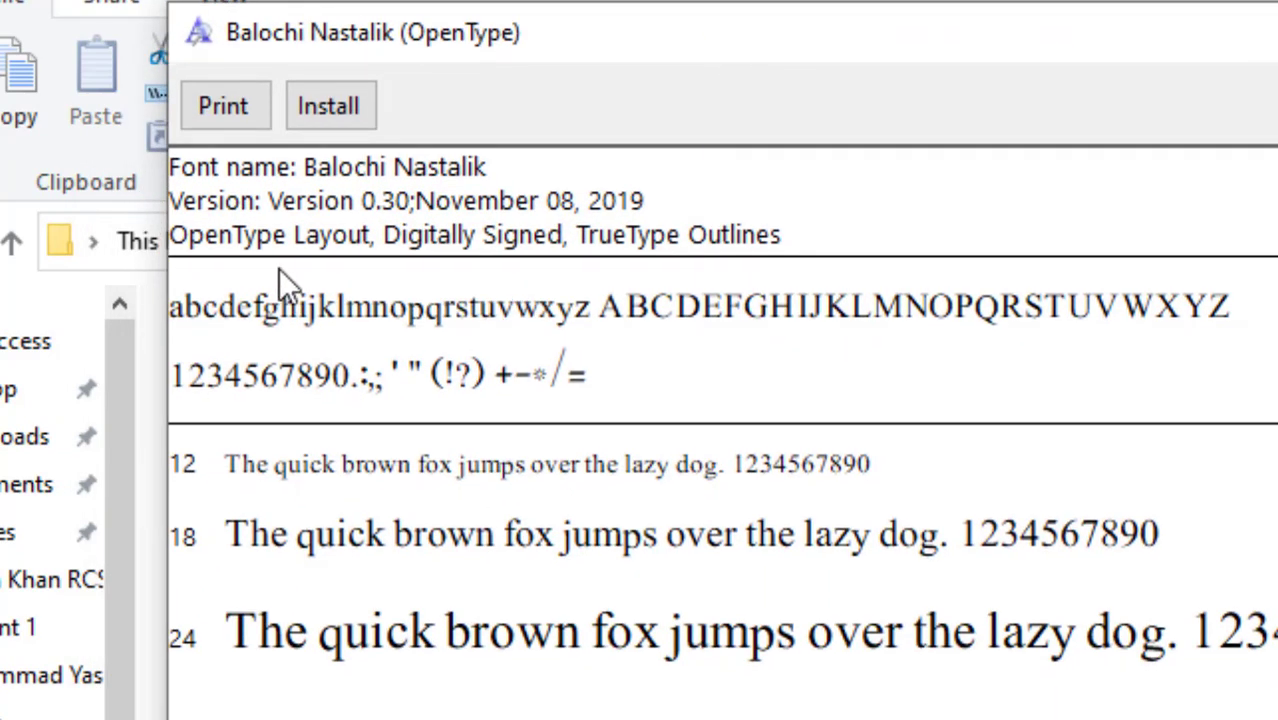
click(333, 104)
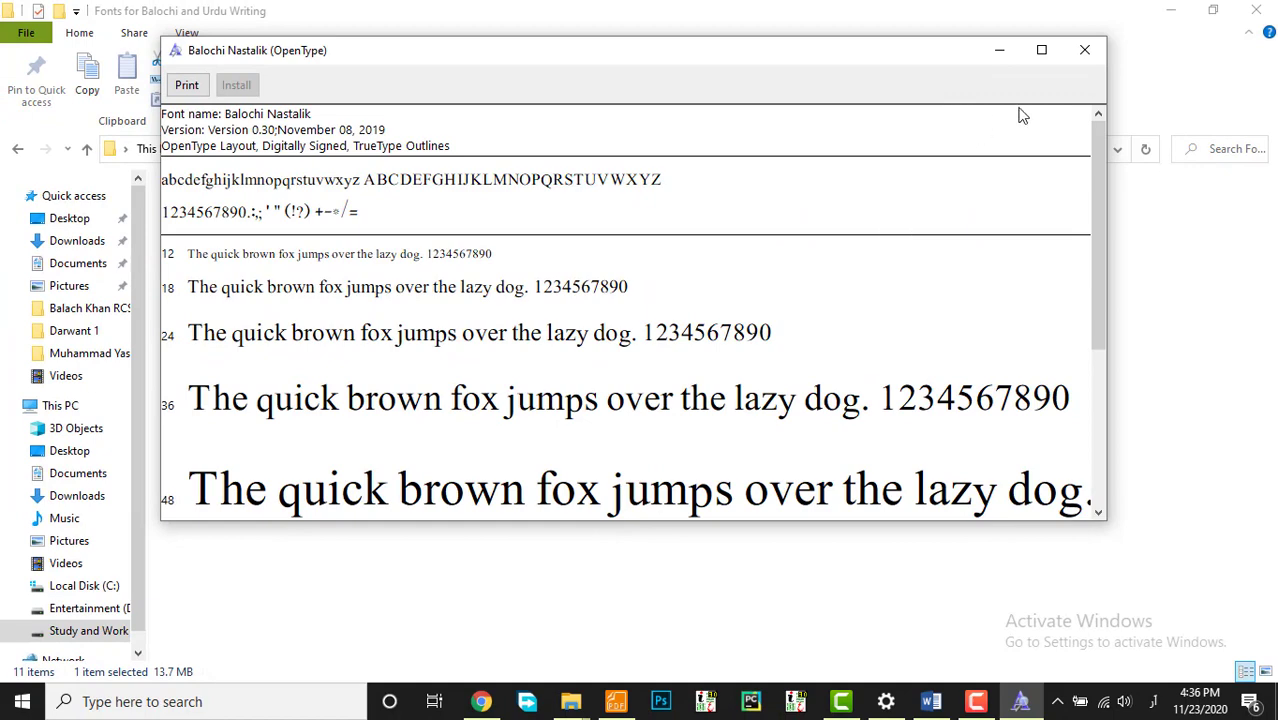
click(1084, 49)
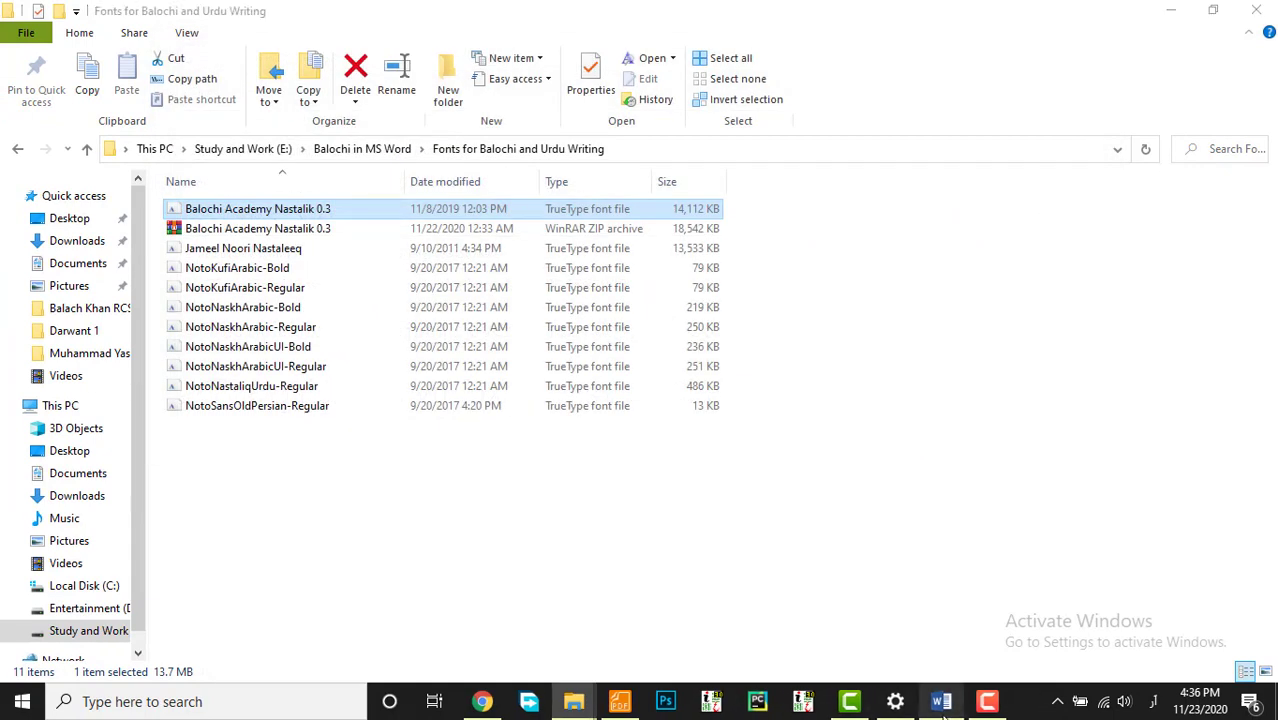
click(941, 701)
Step: Confirm Balochi Nastalik is now listed and chosen as the current font
scroll(522, 348, up, 3)
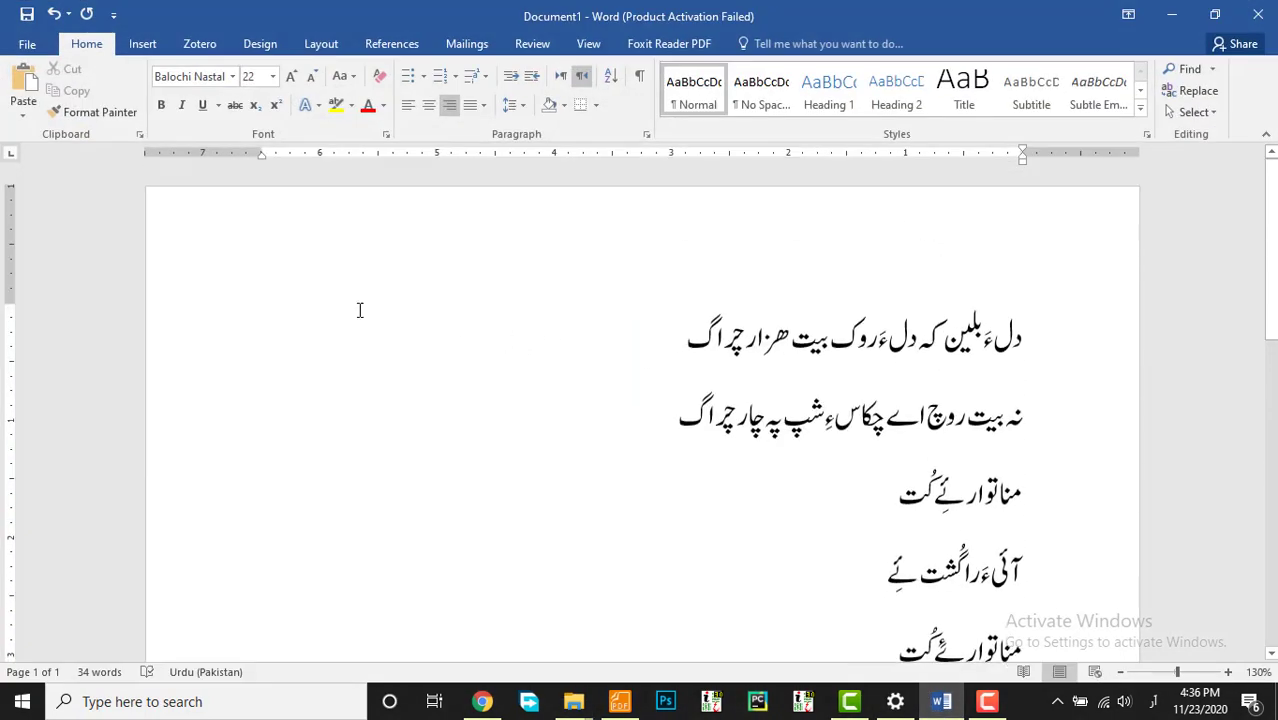
click(200, 76)
click(232, 76)
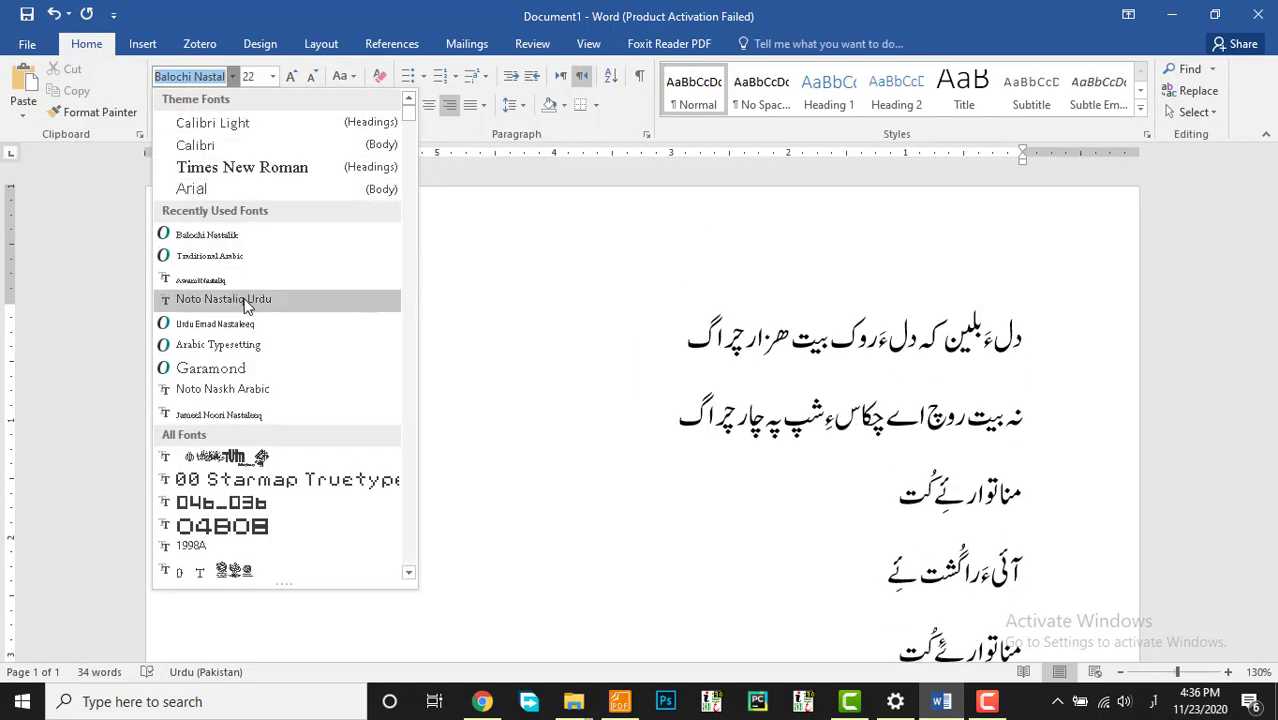
click(252, 237)
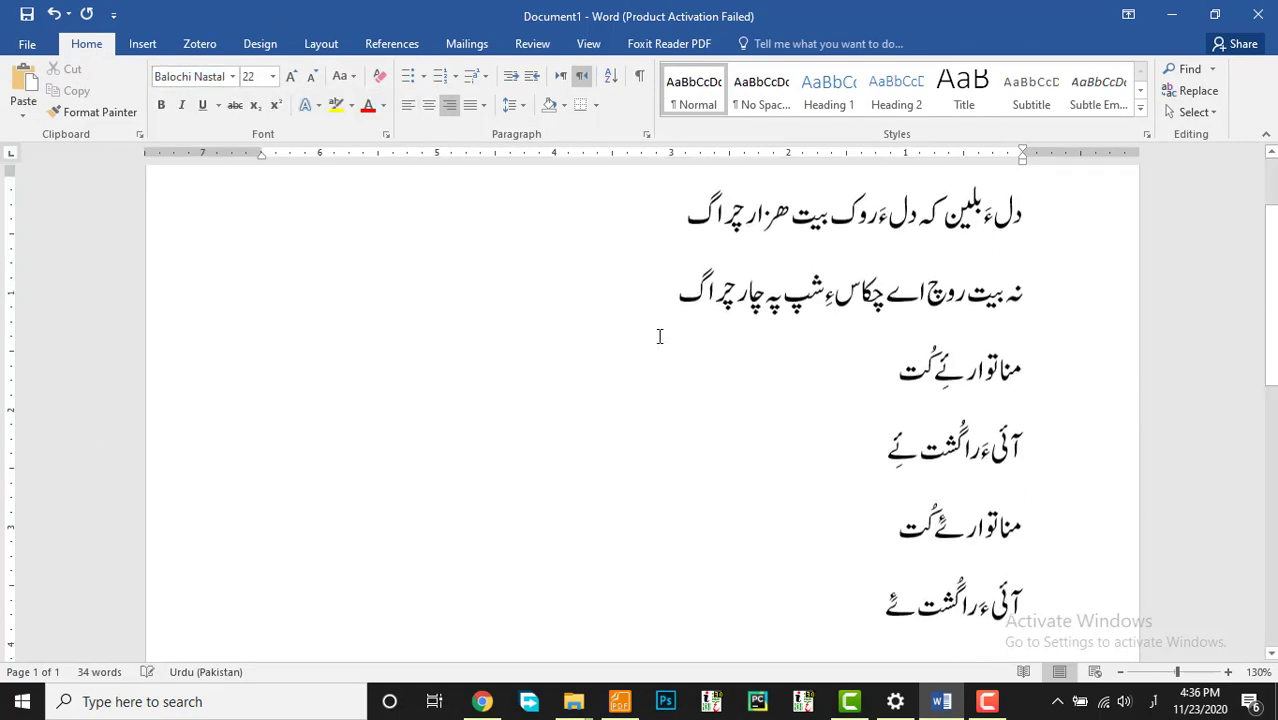
Step: Apply Balochi Nastalik to the first two verse lines and deselect them
drag(650, 305, 1196, 208)
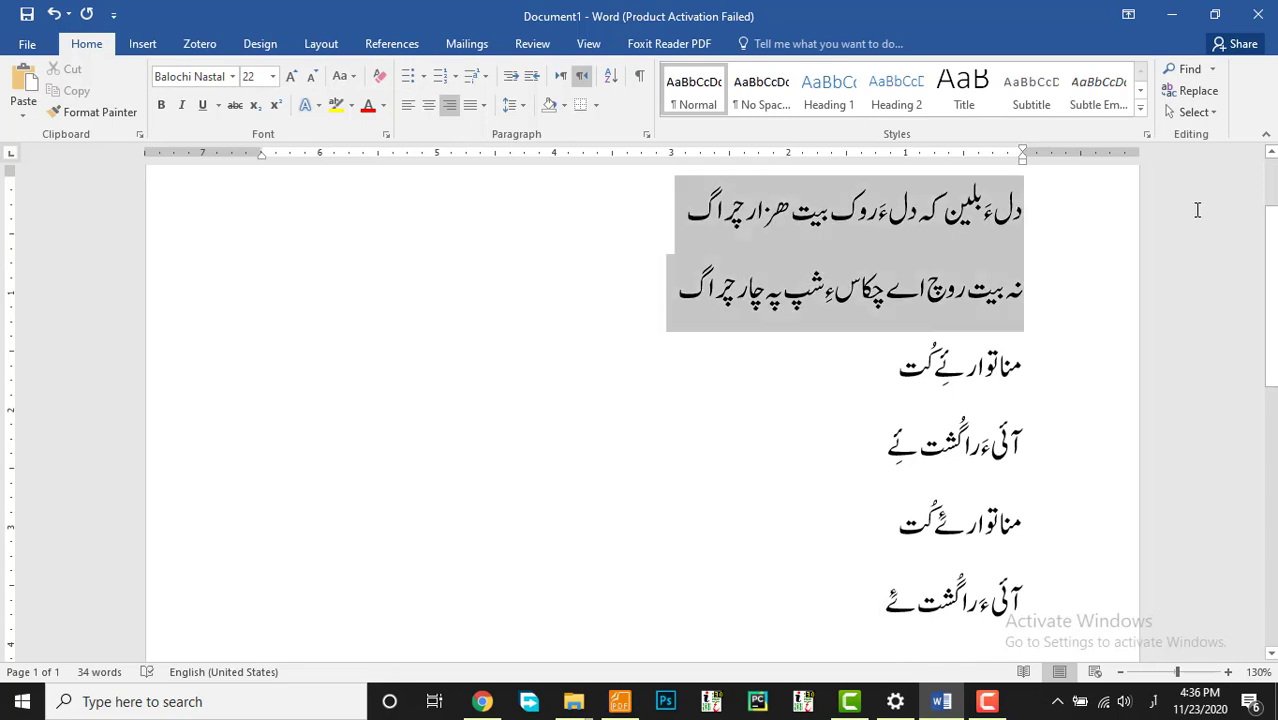
click(232, 76)
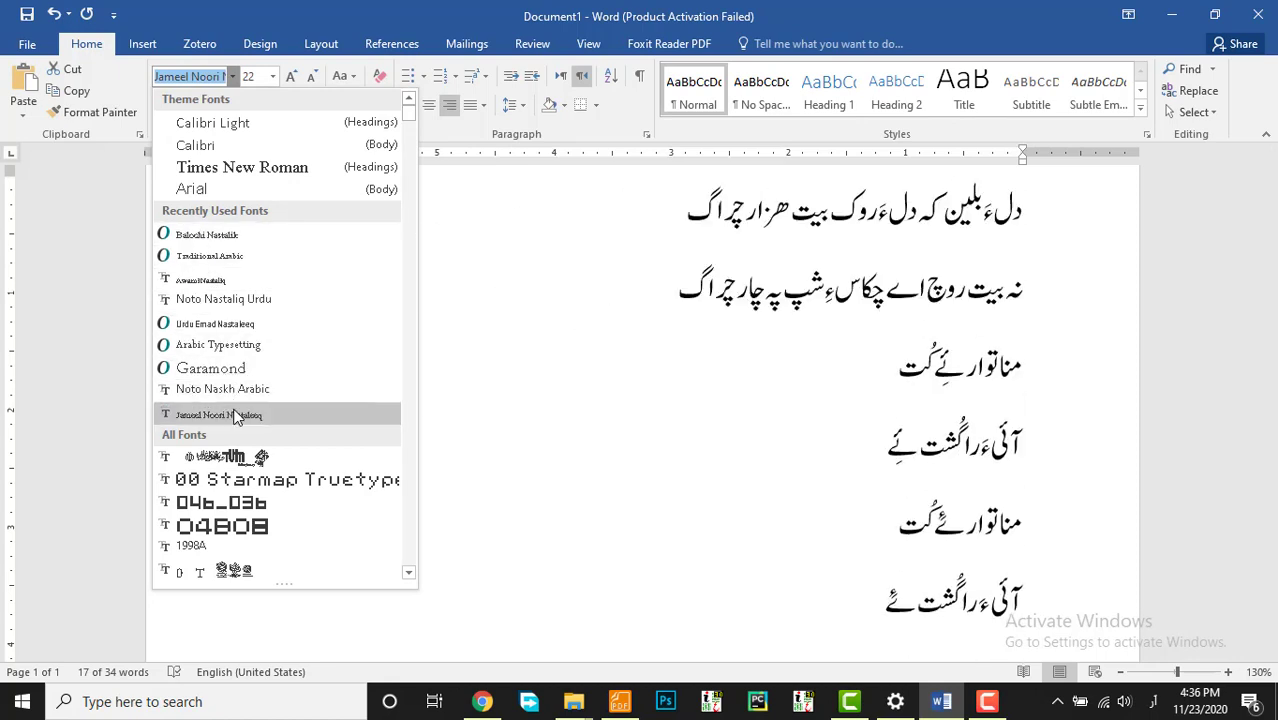
click(250, 238)
scroll(794, 465, down, 3)
click(733, 387)
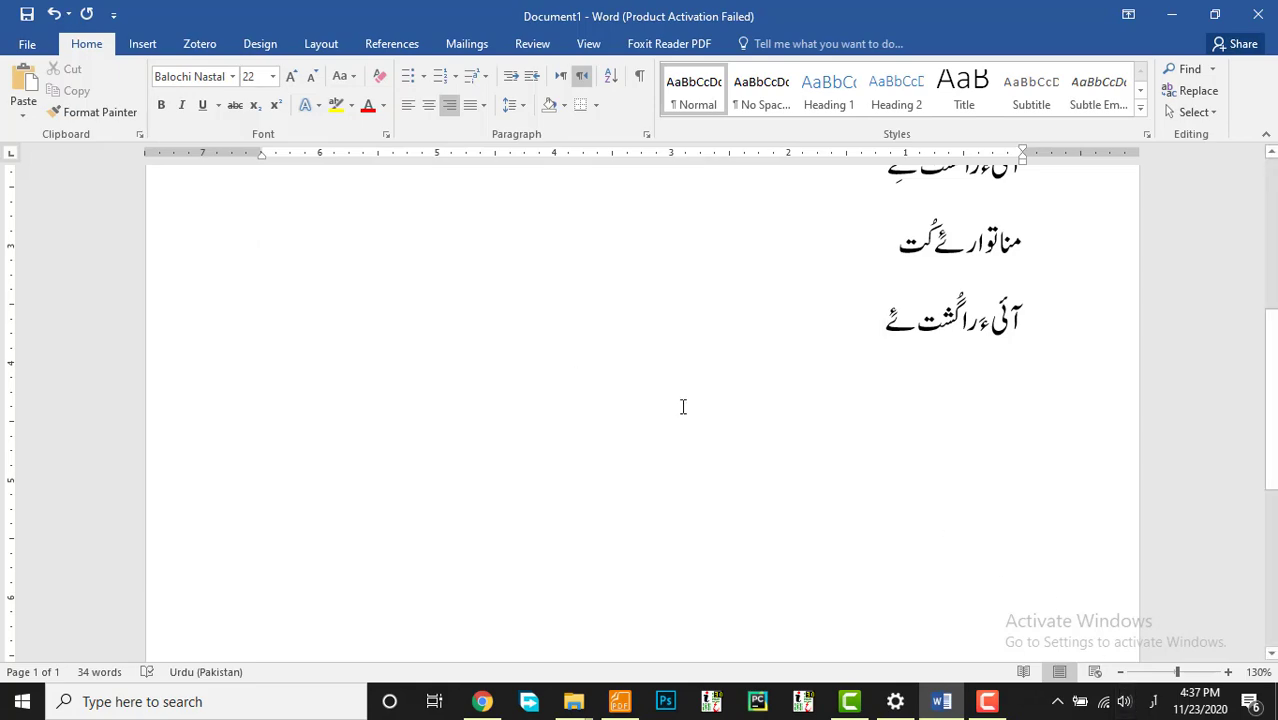
scroll(614, 400, up, 5)
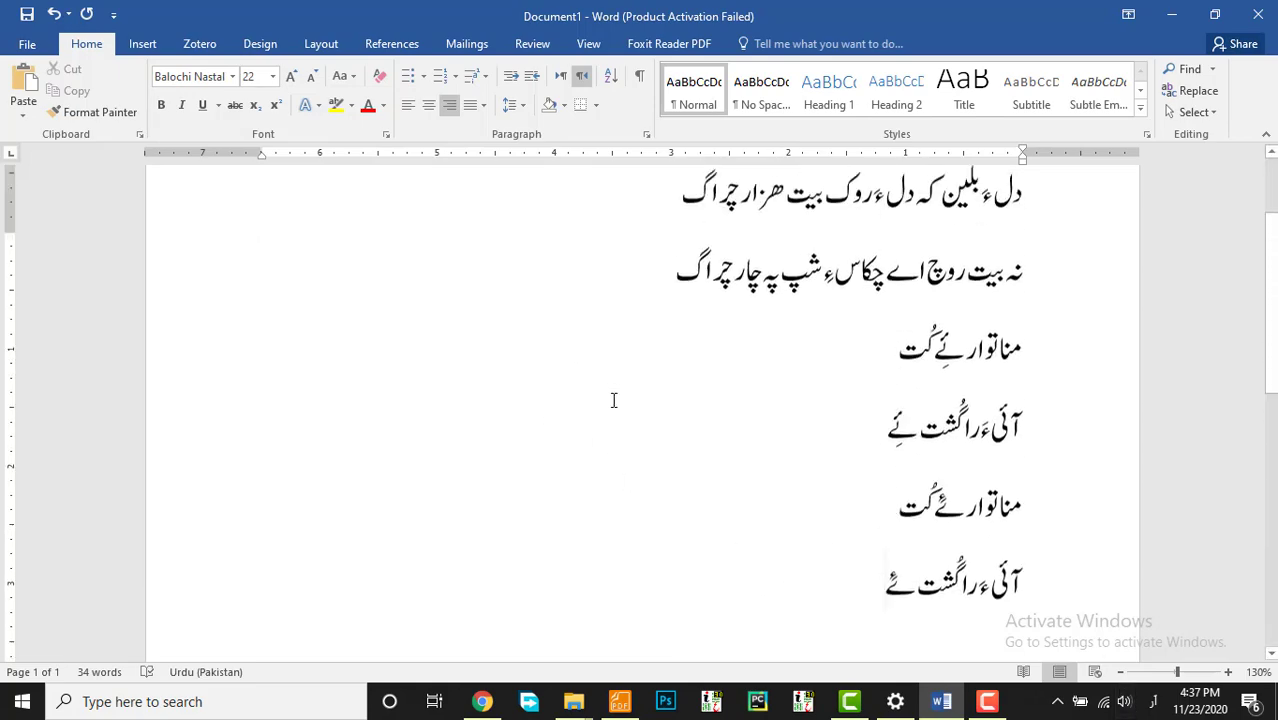